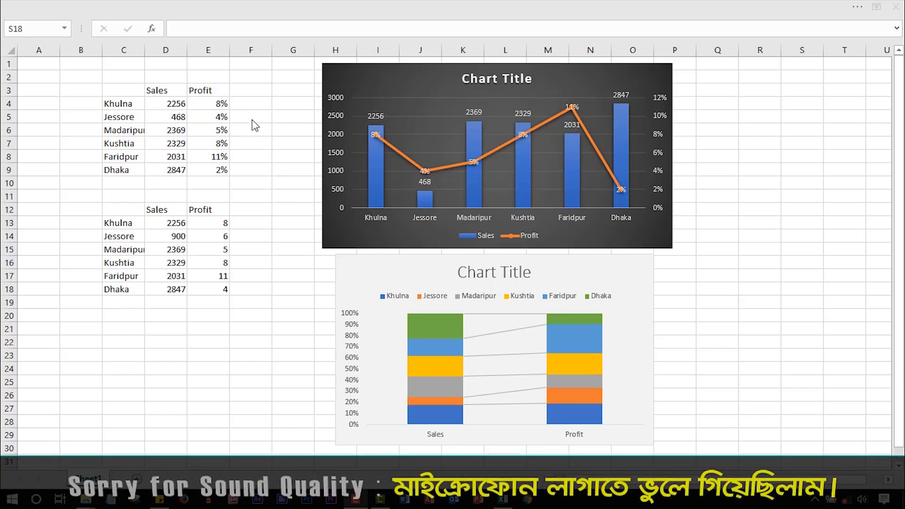
- Focus Excel, select the dark combo chart to view its formatting options, then deselect it
{"action": "left_click", "coordinate": [361, 5]}
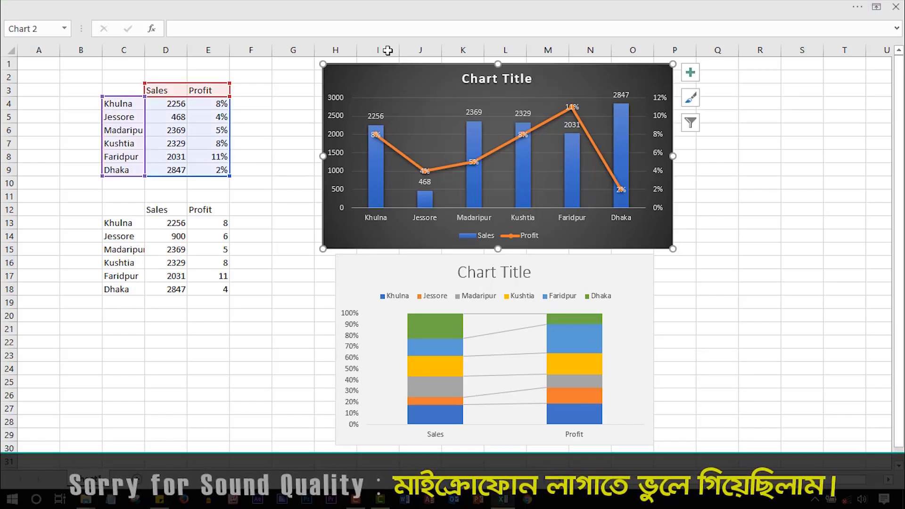
{"action": "left_click", "coordinate": [390, 6]}
{"action": "left_click", "coordinate": [498, 31]}
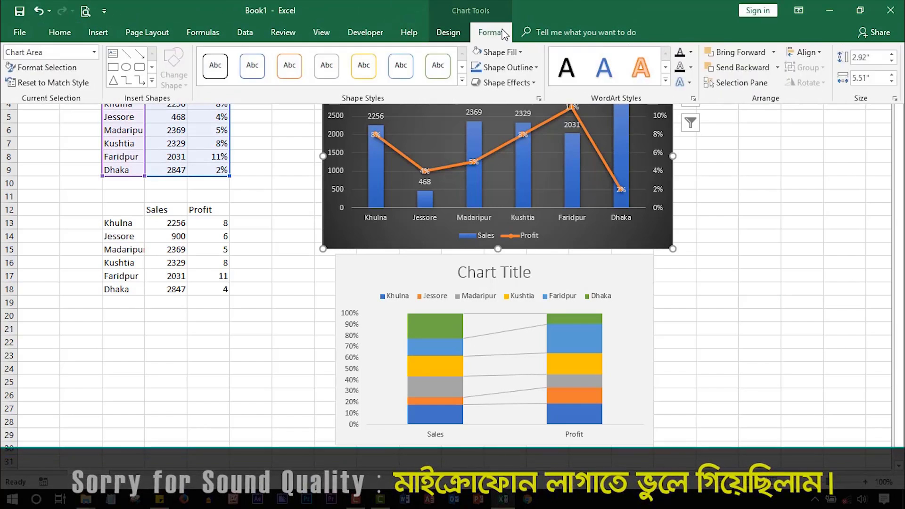
{"action": "left_click", "coordinate": [296, 154]}
{"action": "left_click", "coordinate": [279, 142]}
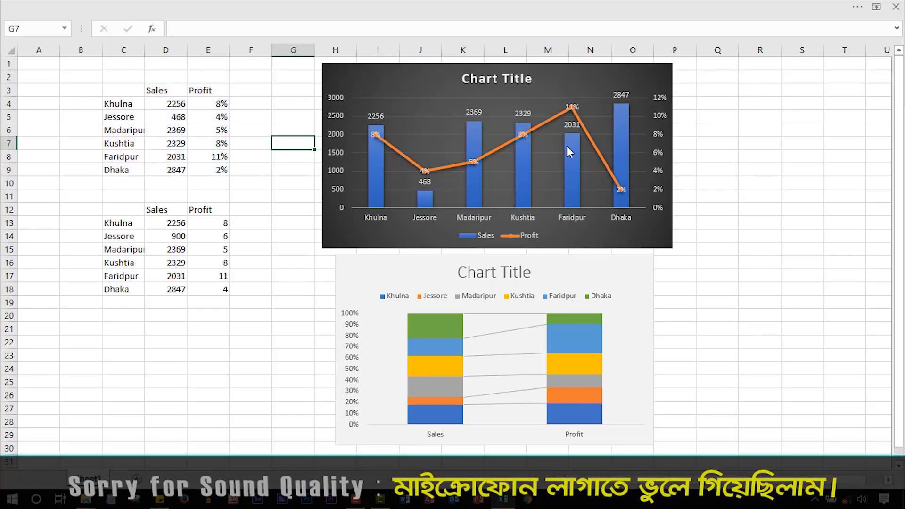
{"action": "left_click", "coordinate": [282, 304]}
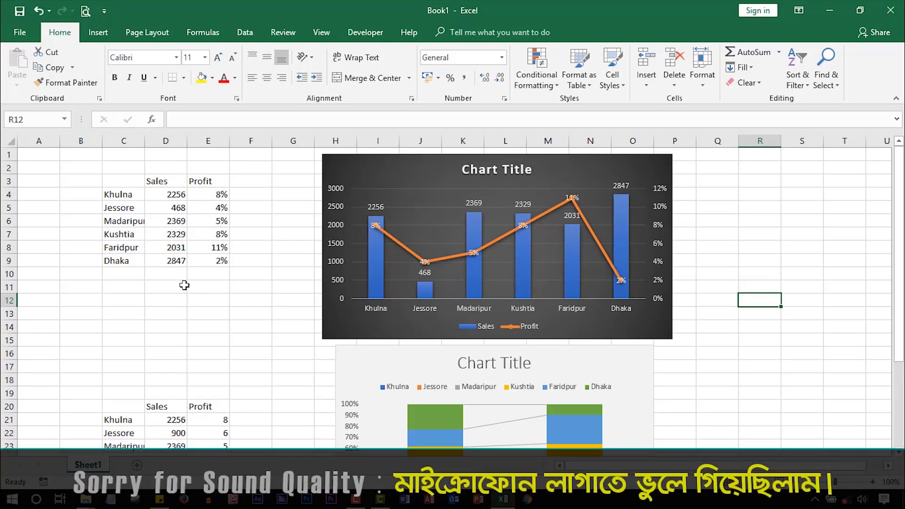
{"action": "left_click", "coordinate": [203, 288]}
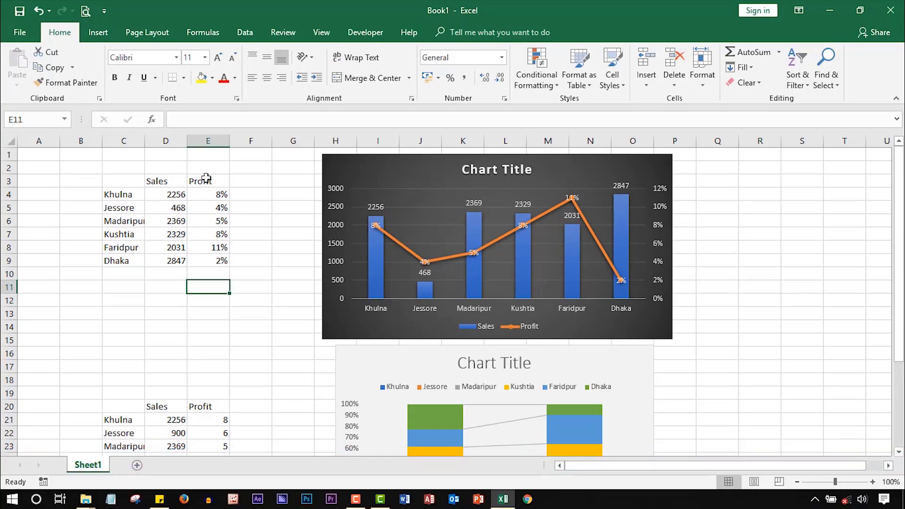
- Select the Sales, Profit and city name columns of the first table and check Khulna's values
{"action": "left_click_drag", "start_coordinate": [163, 181], "coordinate": [165, 259]}
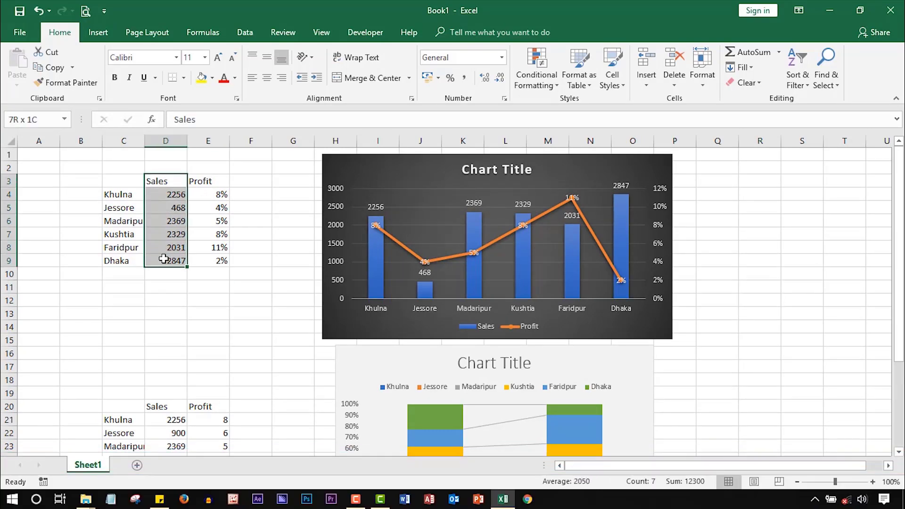
{"action": "left_click_drag", "start_coordinate": [217, 181], "coordinate": [218, 259]}
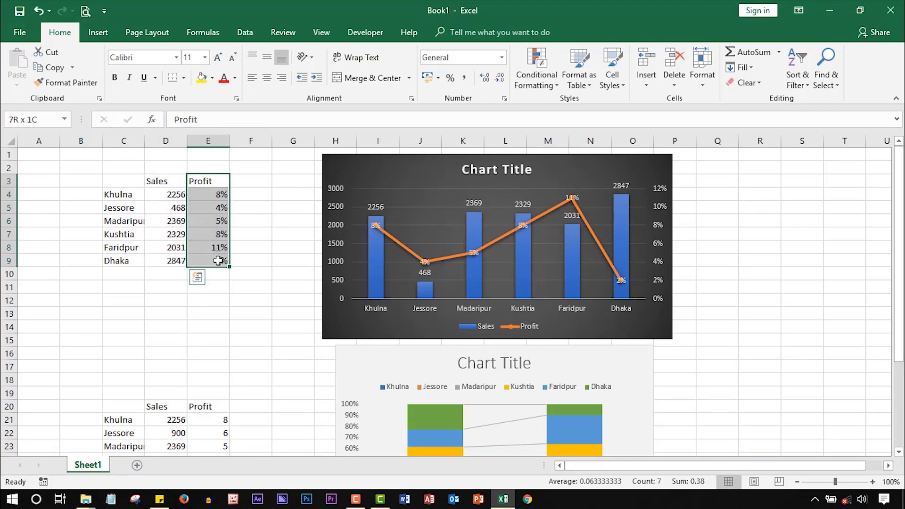
{"action": "left_click", "coordinate": [234, 325]}
{"action": "left_click_drag", "start_coordinate": [121, 194], "coordinate": [125, 260]}
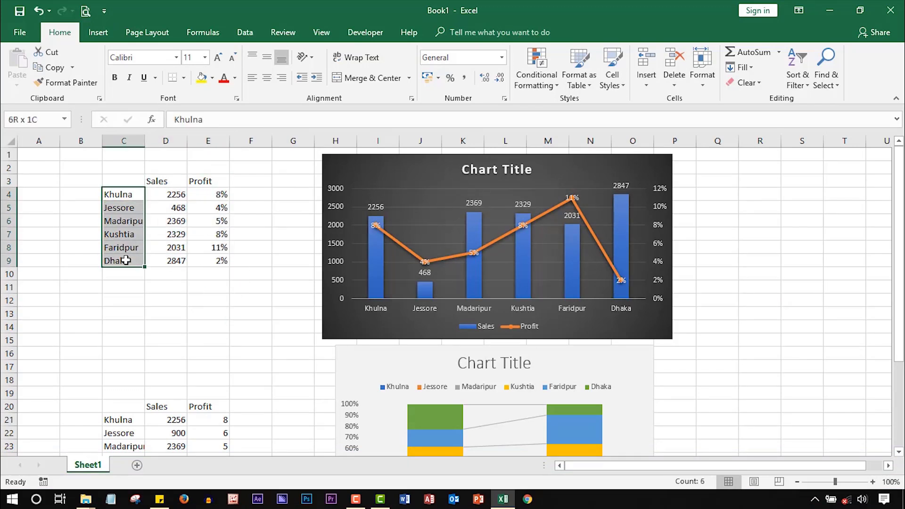
{"action": "left_click", "coordinate": [123, 195]}
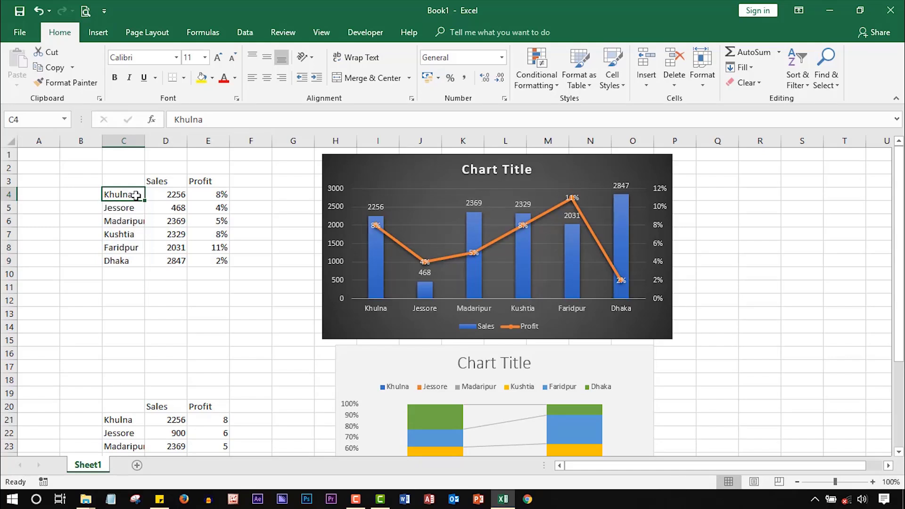
{"action": "left_click", "coordinate": [160, 196]}
{"action": "left_click", "coordinate": [213, 193]}
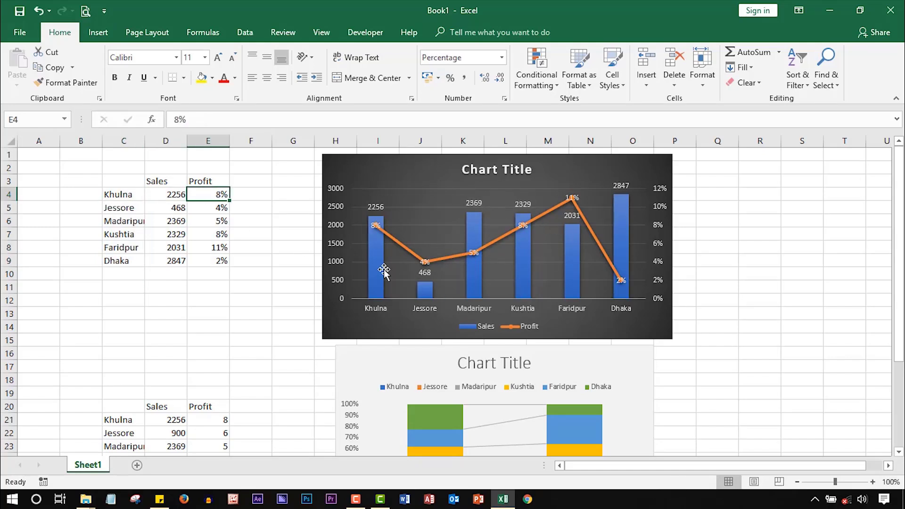
- Check Khulna's and Jessore's Sales and Profit in the second table (Profit 8, Sales 900, Profit 6)
{"action": "scroll", "coordinate": [167, 276], "scroll_direction": "down", "scroll_amount": 4}
{"action": "left_click", "coordinate": [165, 265]}
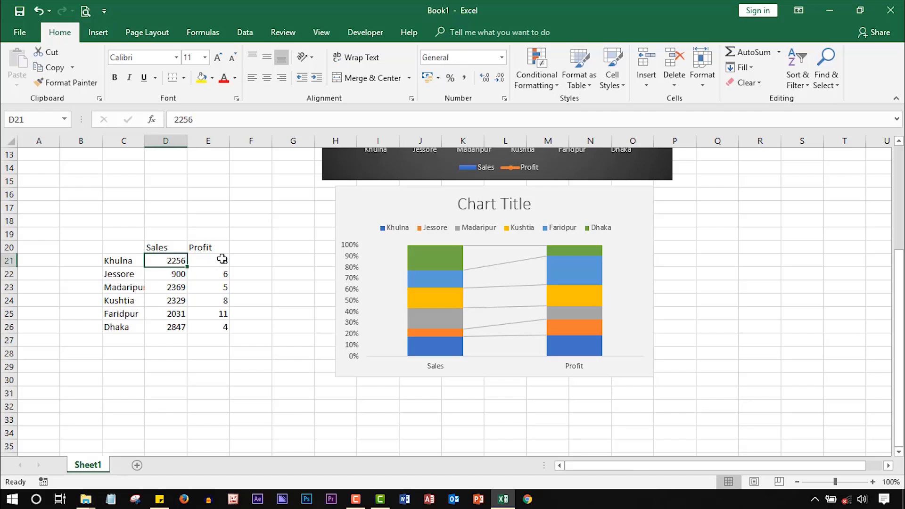
{"action": "left_click", "coordinate": [219, 263]}
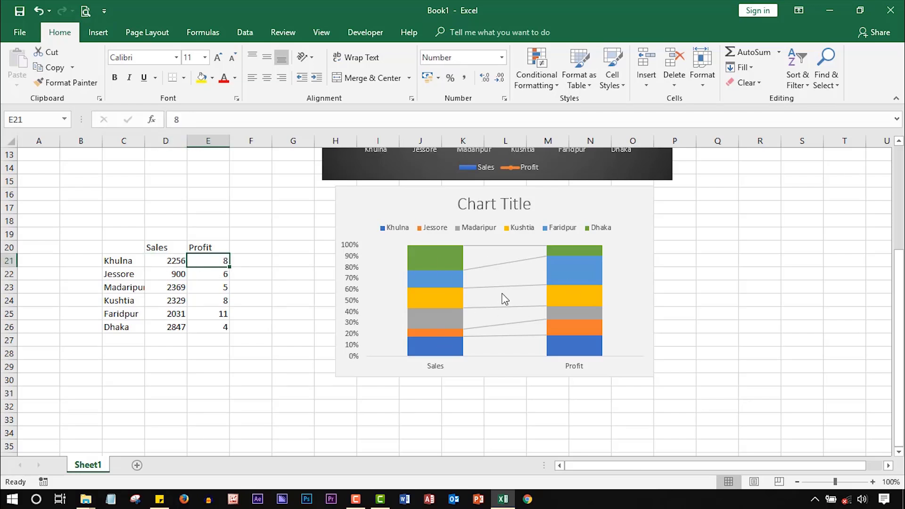
{"action": "left_click", "coordinate": [170, 261]}
{"action": "left_click", "coordinate": [201, 261]}
{"action": "left_click", "coordinate": [169, 275]}
{"action": "left_click", "coordinate": [217, 277]}
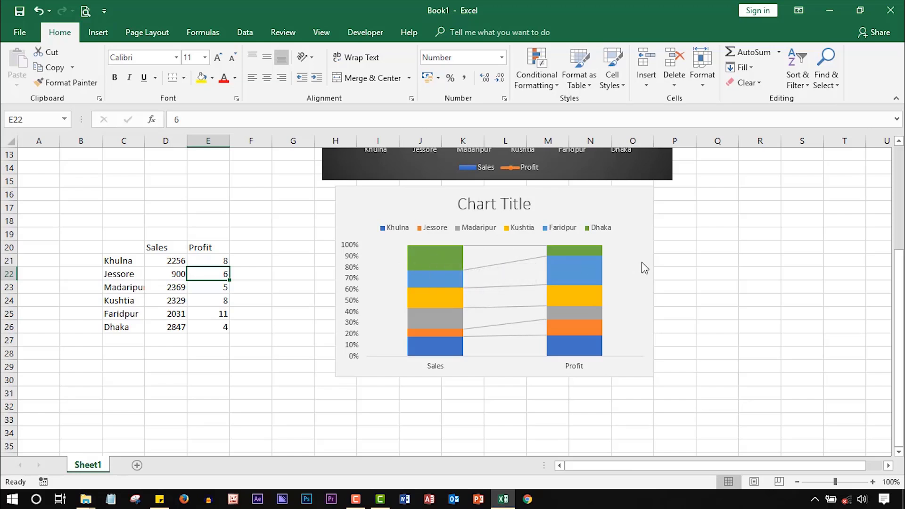
{"action": "scroll", "coordinate": [667, 296], "scroll_direction": "up", "scroll_amount": 4}
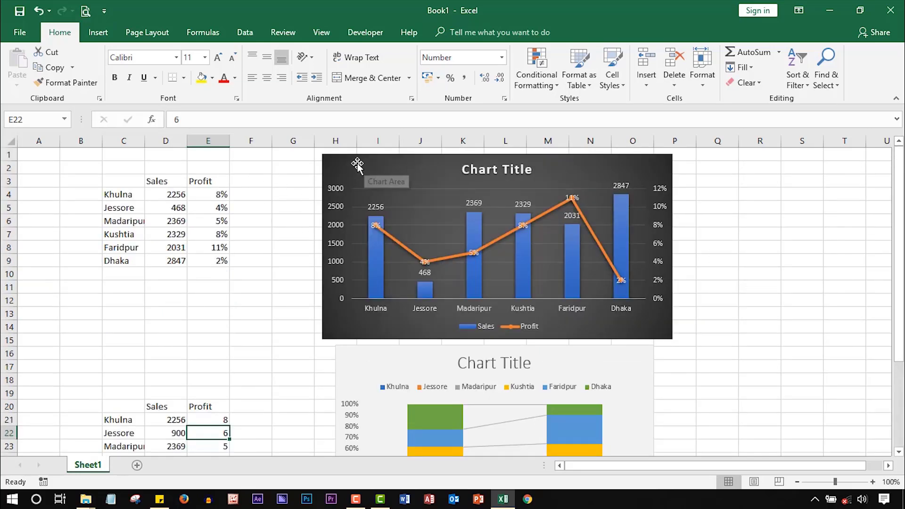
- Drag the dark combo chart right to columns M–T, undo an accidental resize, and select C3:E9
{"action": "left_click_drag", "start_coordinate": [363, 164], "coordinate": [571, 162]}
{"action": "left_click", "coordinate": [30, 344]}
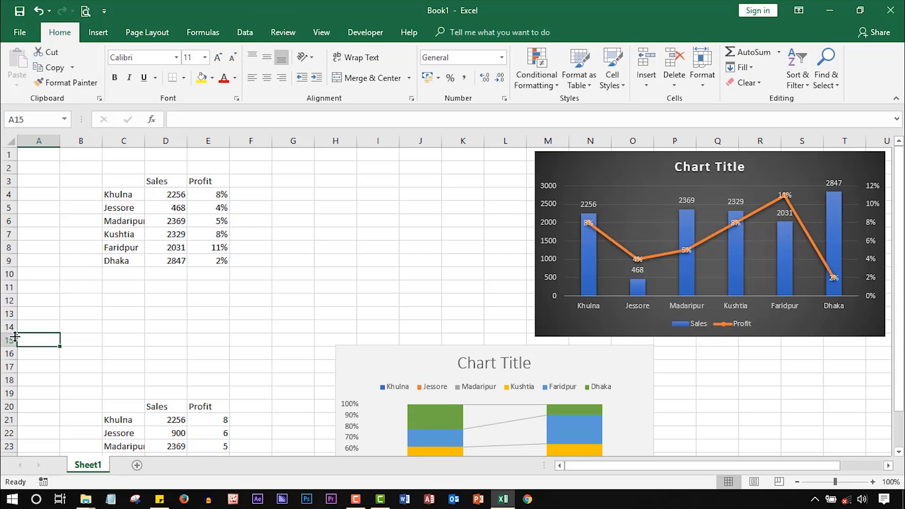
{"action": "left_click", "coordinate": [14, 339]}
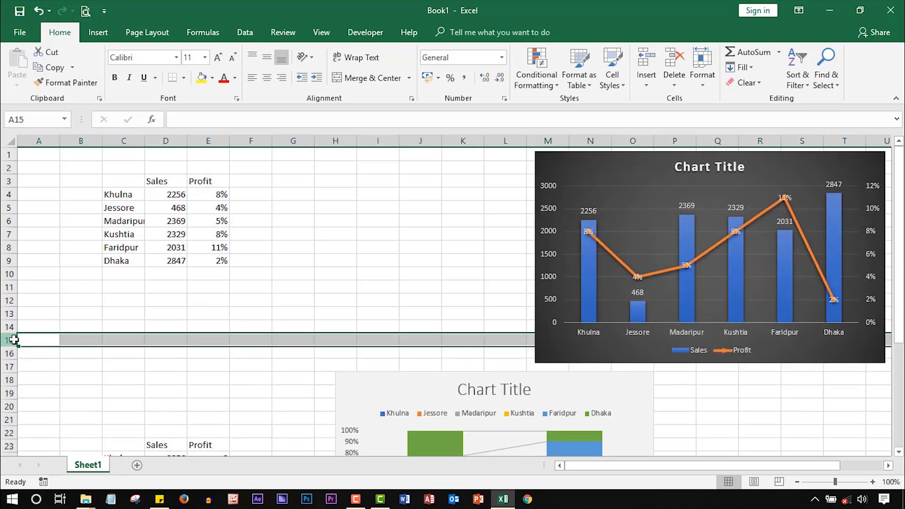
{"action": "left_click", "coordinate": [644, 411]}
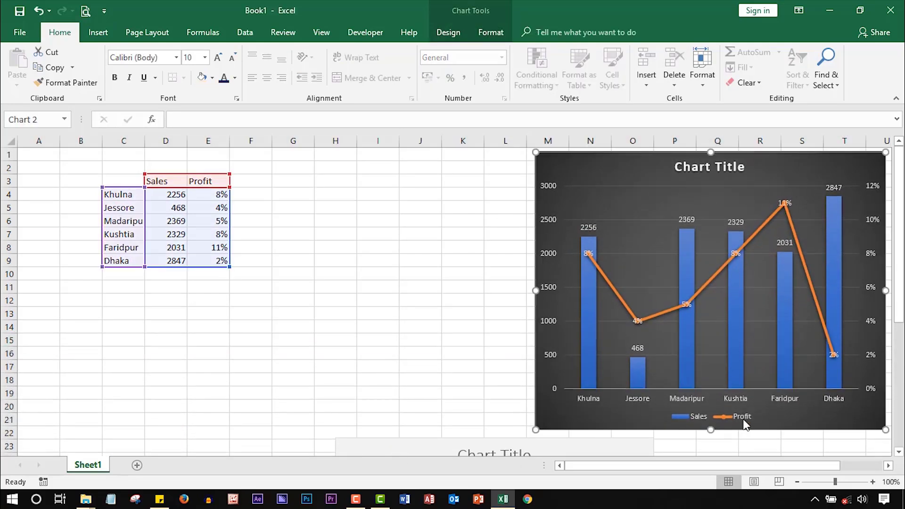
{"action": "key", "text": "ctrl+z"}
{"action": "left_click", "coordinate": [420, 261]}
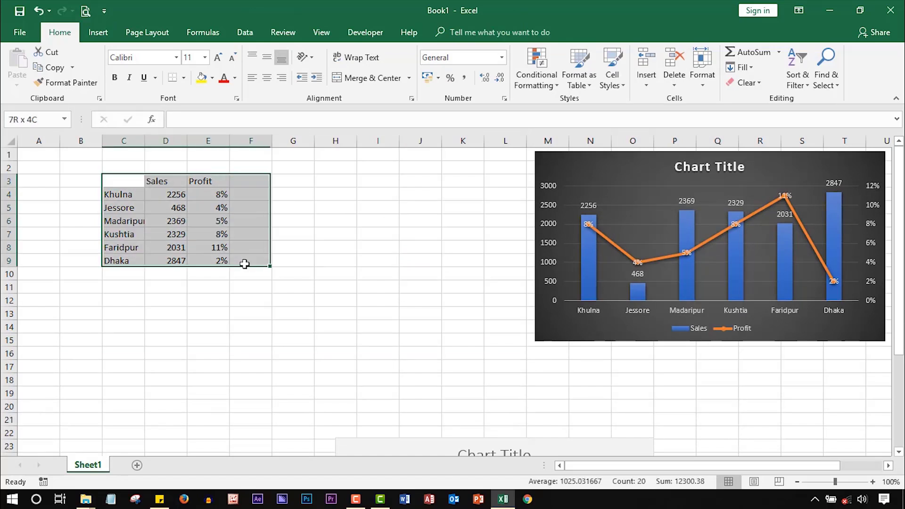
{"action": "left_click_drag", "start_coordinate": [126, 185], "coordinate": [223, 260]}
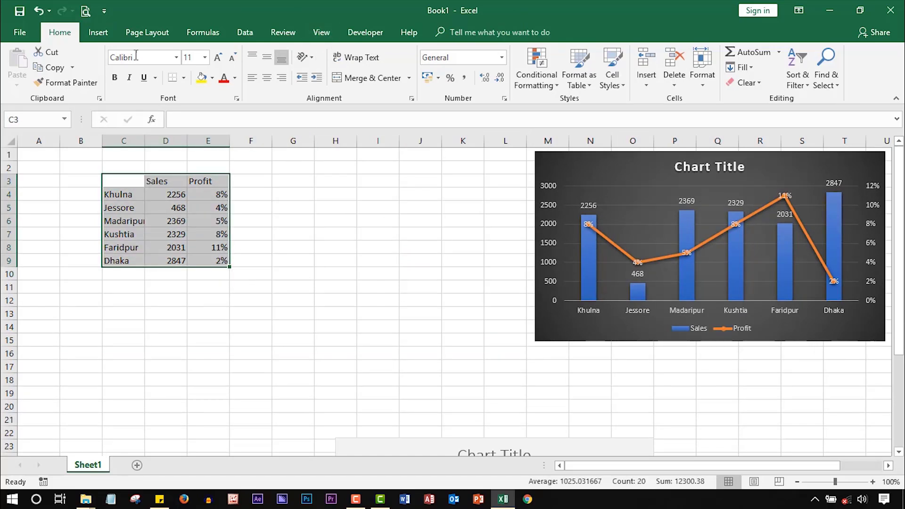
- Switch to the Insert ribbon so the chart types are available
{"action": "left_click", "coordinate": [105, 36]}
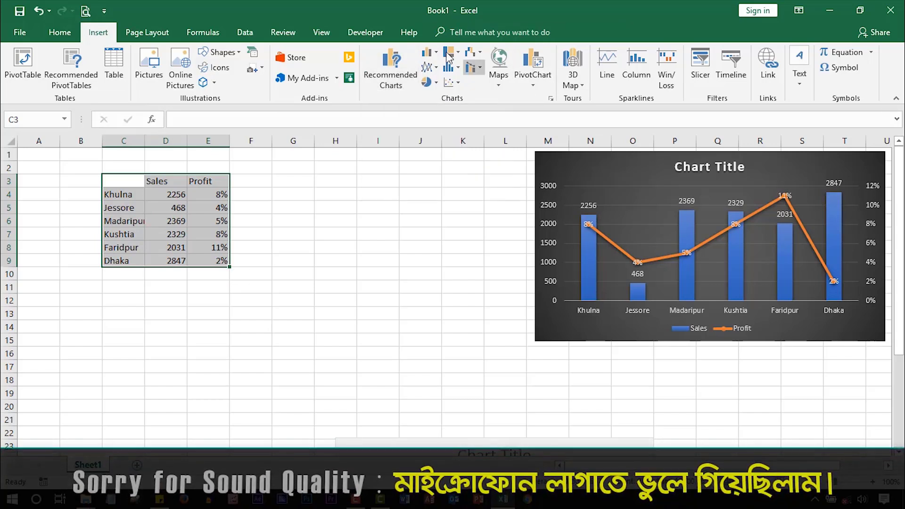
- Insert a 2-D Clustered Column chart of the city data and drag it up beside the table
{"action": "left_click", "coordinate": [428, 52]}
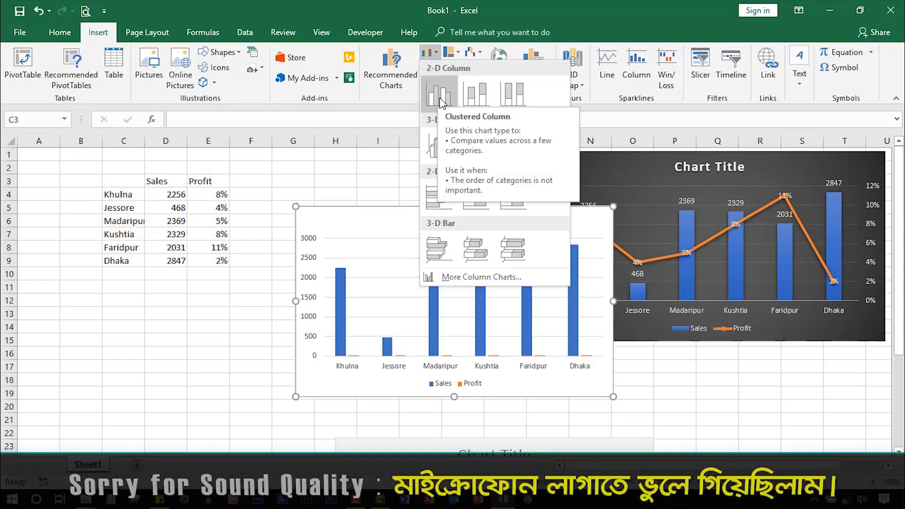
{"action": "left_click", "coordinate": [439, 94]}
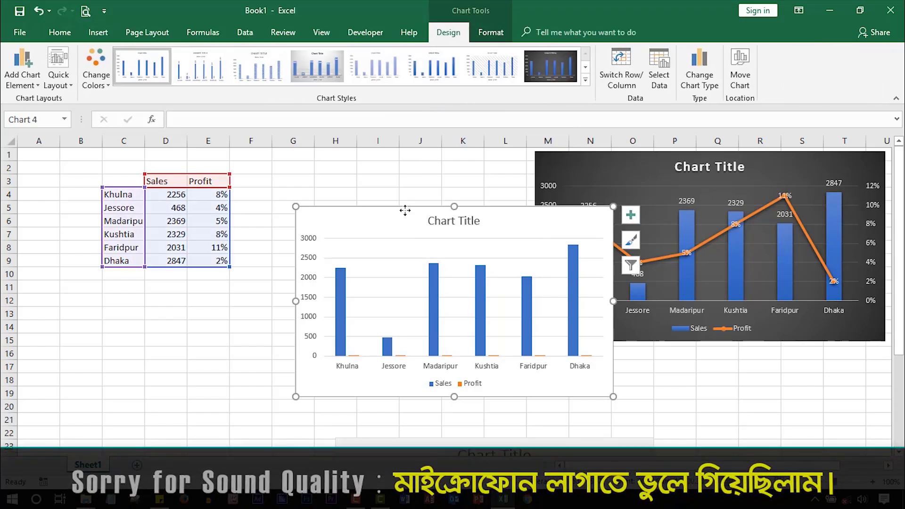
{"action": "left_click_drag", "start_coordinate": [423, 221], "coordinate": [404, 172]}
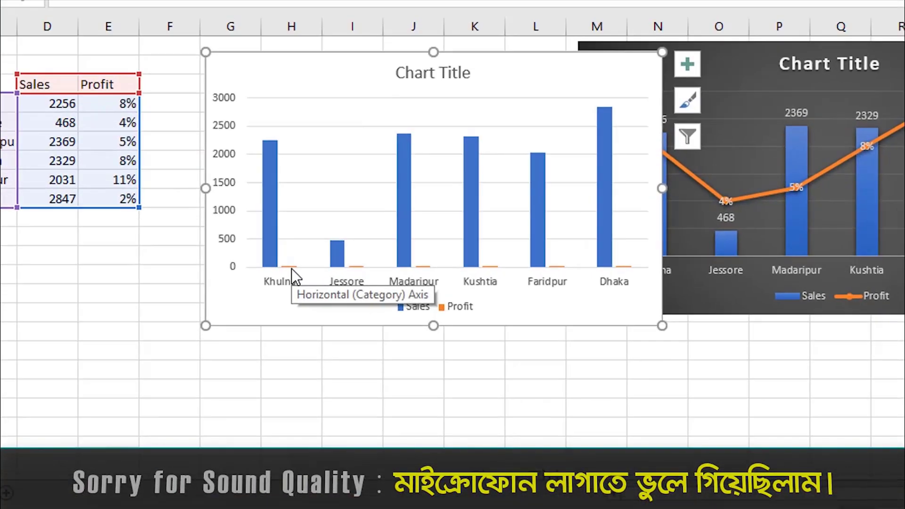
- Click through the new chart's axis, gridlines, Sales bars and plot area, cycling elements with Up
{"action": "left_click", "coordinate": [338, 314]}
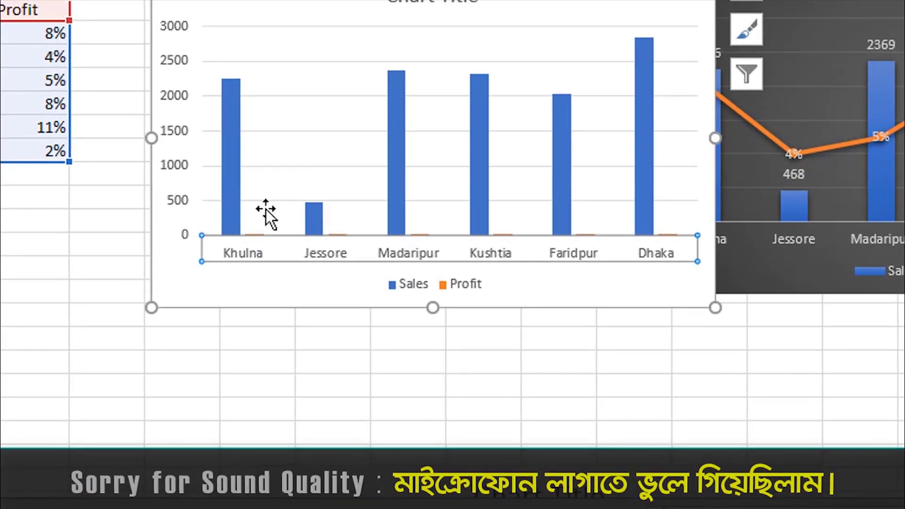
{"action": "left_click", "coordinate": [274, 163]}
{"action": "left_click", "coordinate": [230, 227]}
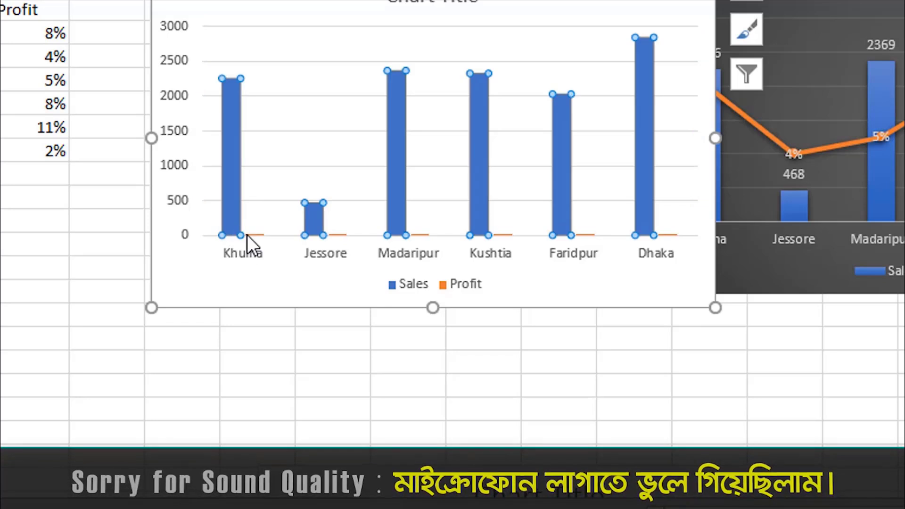
{"action": "left_click", "coordinate": [247, 245]}
{"action": "left_click", "coordinate": [292, 245]}
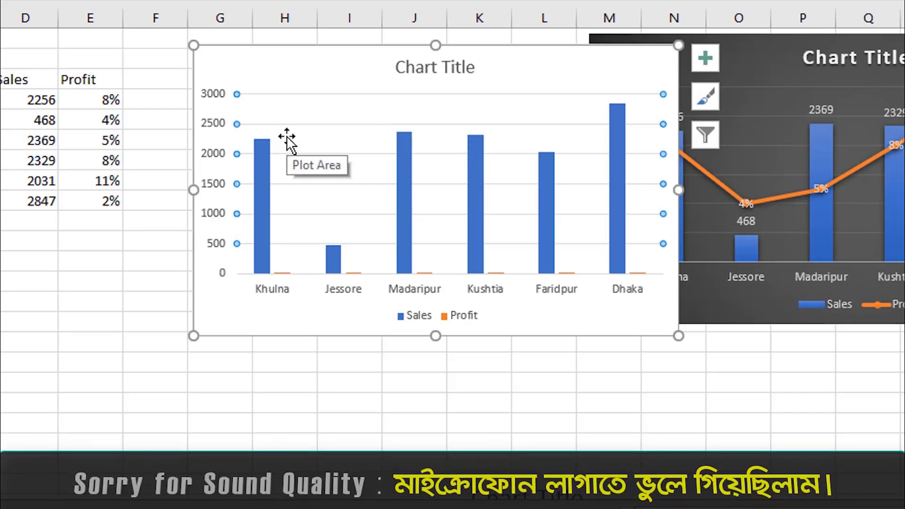
{"action": "left_click", "coordinate": [441, 214]}
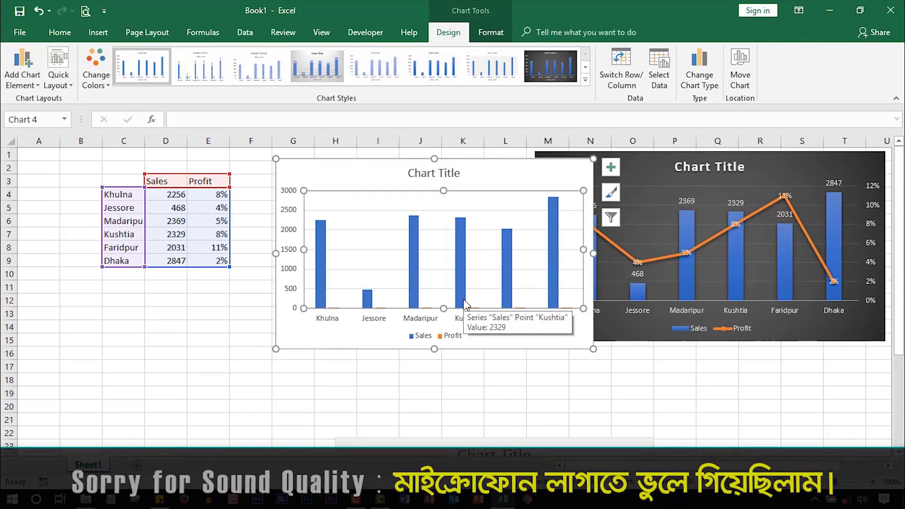
{"action": "key", "text": "Up"}
{"action": "key", "text": "Up"}
{"action": "key", "text": "Up"}
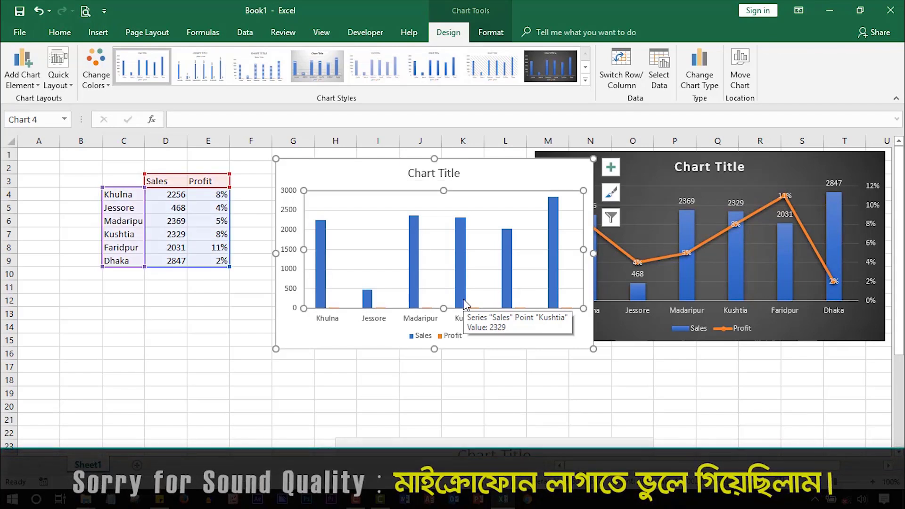
{"action": "key", "text": "Up"}
{"action": "key", "text": "Up"}
{"action": "key", "text": "Up"}
{"action": "key", "text": "Up"}
{"action": "key", "text": "Up"}
{"action": "key", "text": "Up"}
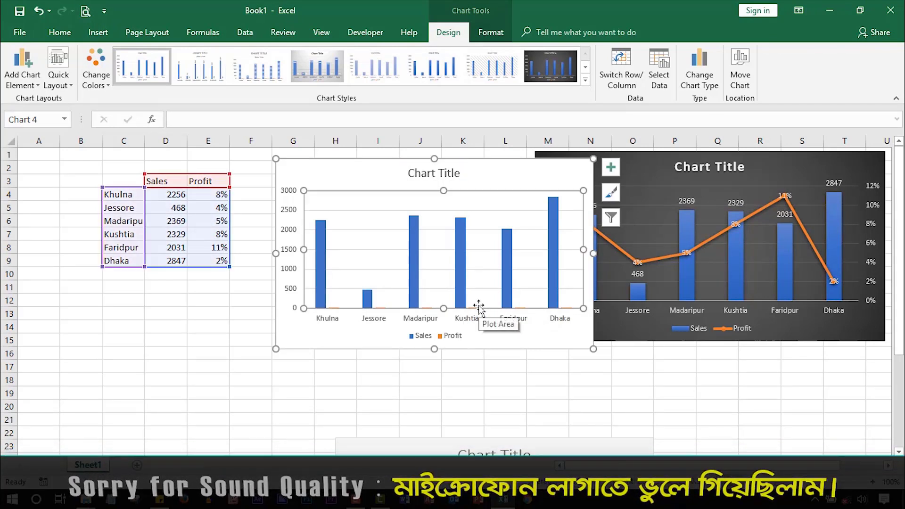
{"action": "key", "text": "Up"}
{"action": "key", "text": "Up"}
- Select the whole chart and its title, then Tab between the two charts on the sheet
{"action": "left_click", "coordinate": [366, 171]}
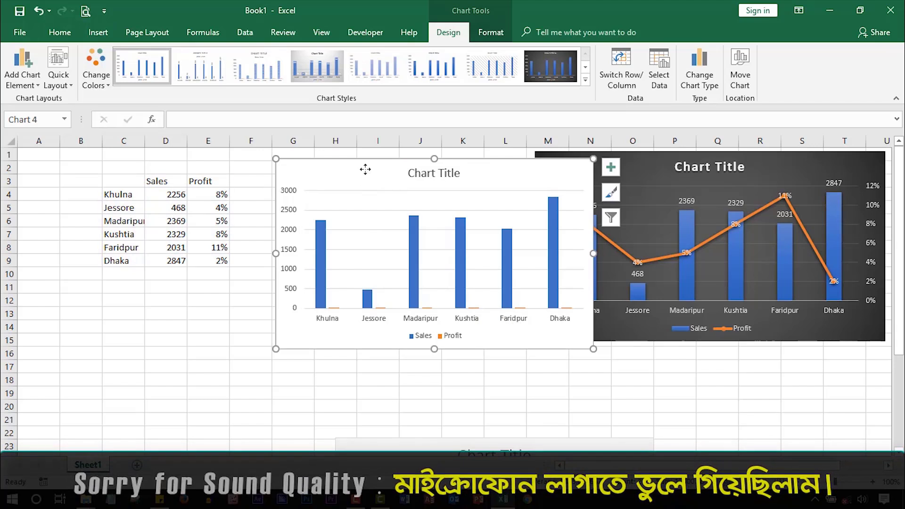
{"action": "left_click", "coordinate": [299, 337]}
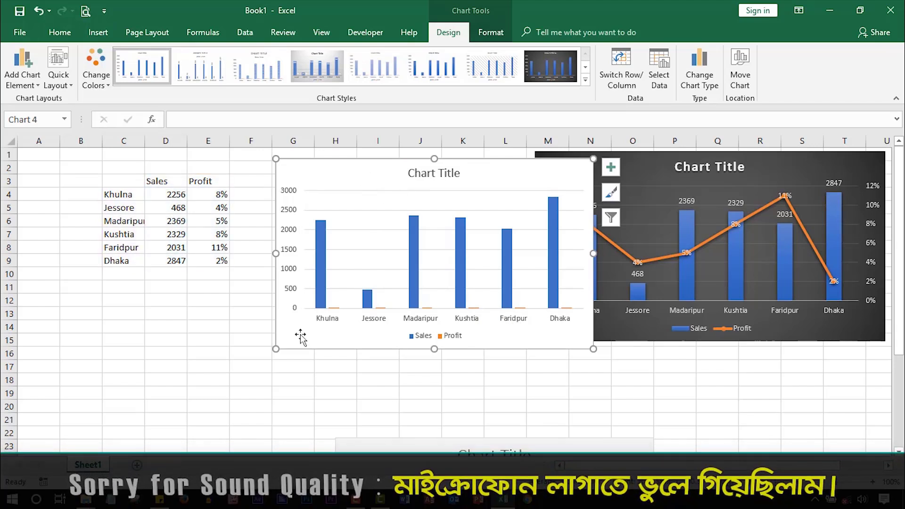
{"action": "left_click", "coordinate": [400, 201]}
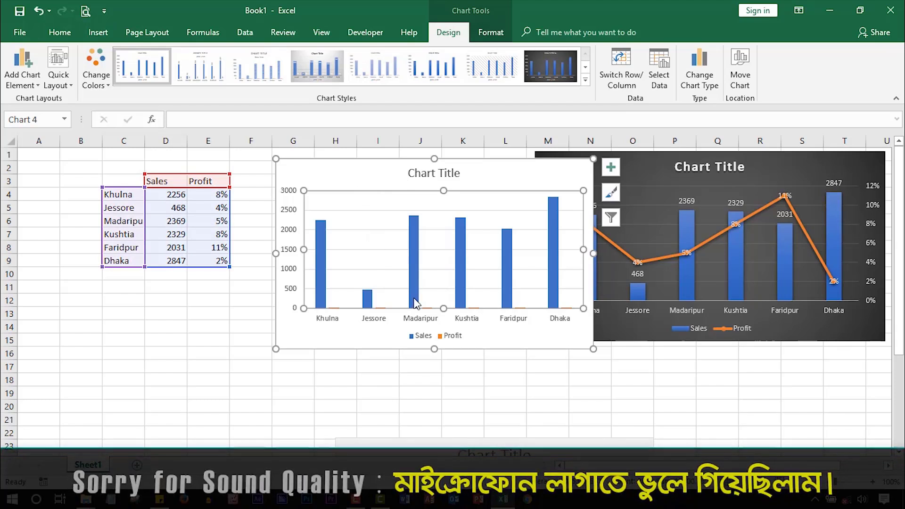
{"action": "mouse_move", "coordinate": [414, 262]}
{"action": "left_click", "coordinate": [411, 163]}
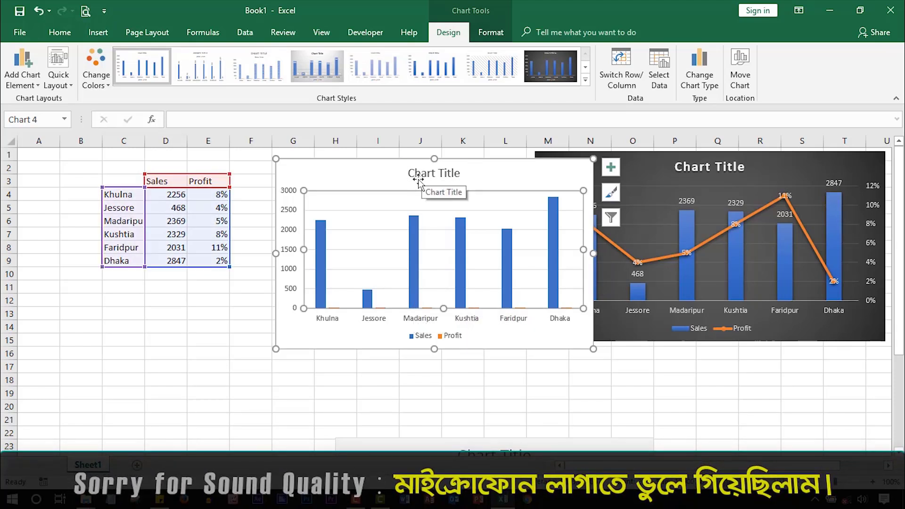
{"action": "key", "text": "Down"}
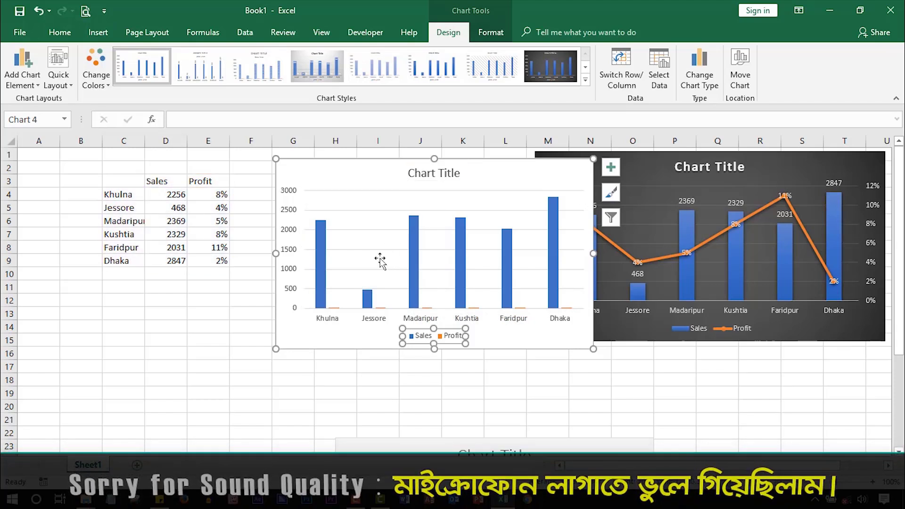
{"action": "key", "text": "Escape"}
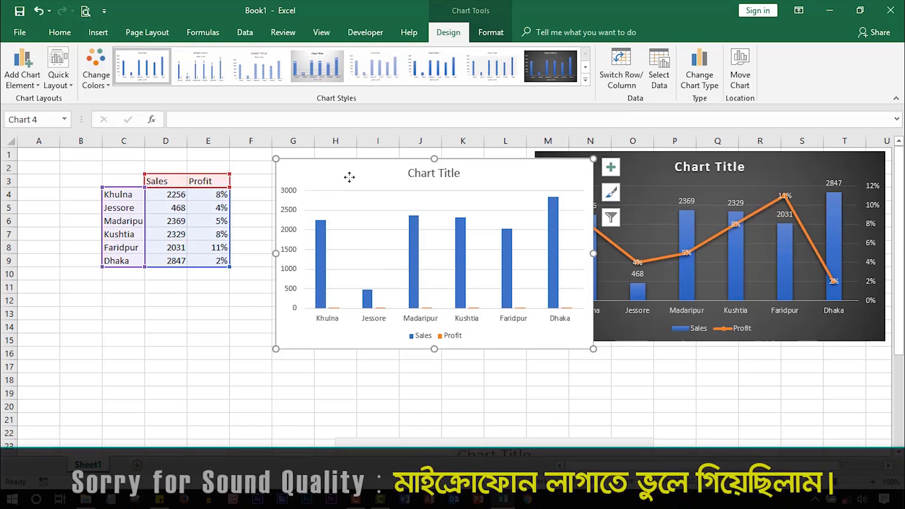
{"action": "key", "text": "Tab"}
{"action": "key", "text": "Tab"}
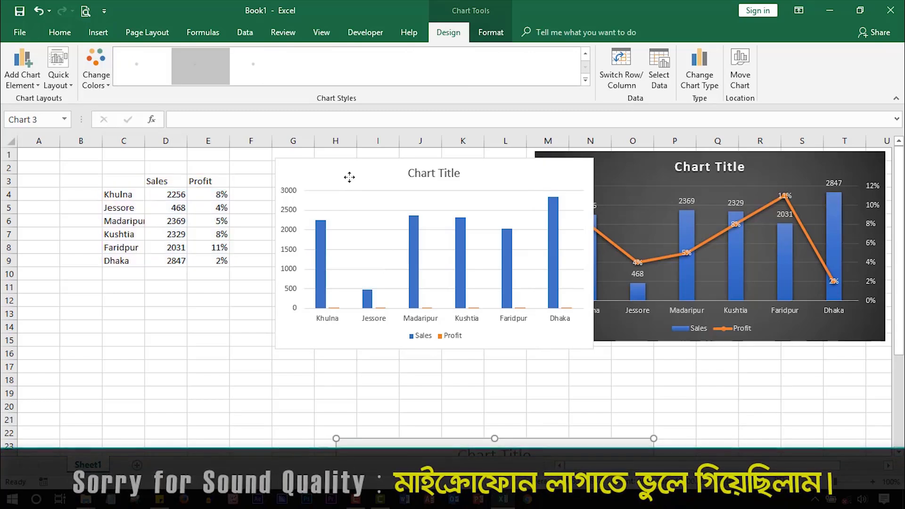
{"action": "key", "text": "Tab"}
{"action": "key", "text": "Tab"}
{"action": "left_click", "coordinate": [590, 391]}
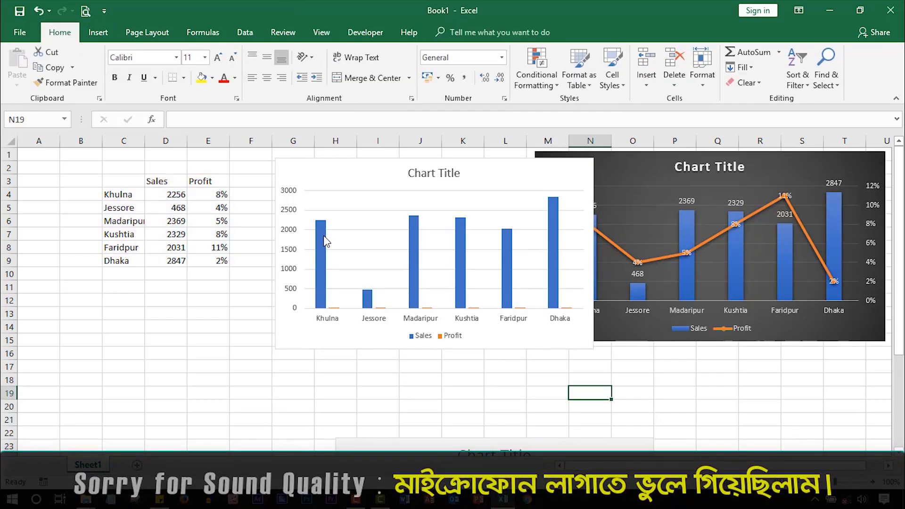
- Reselect the Sales columns and step with the arrow keys to the tiny Profit series
{"action": "left_click", "coordinate": [324, 242]}
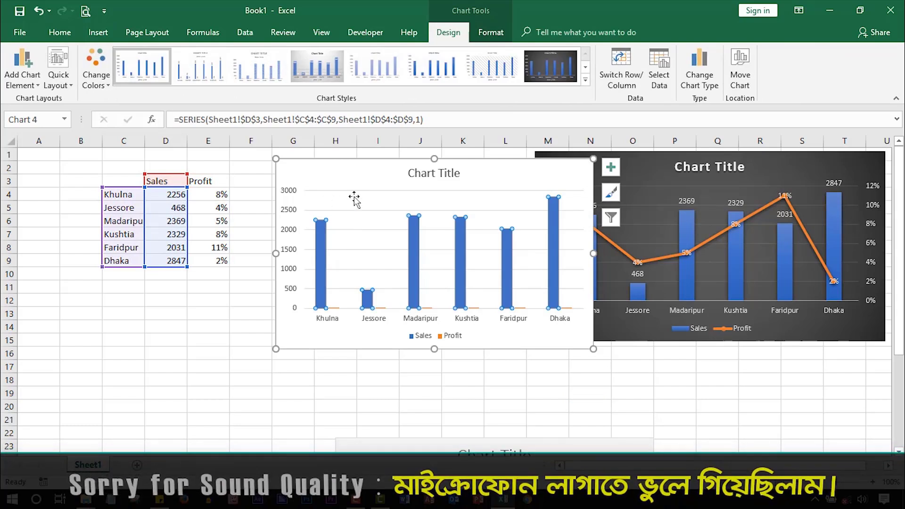
{"action": "left_click", "coordinate": [345, 174]}
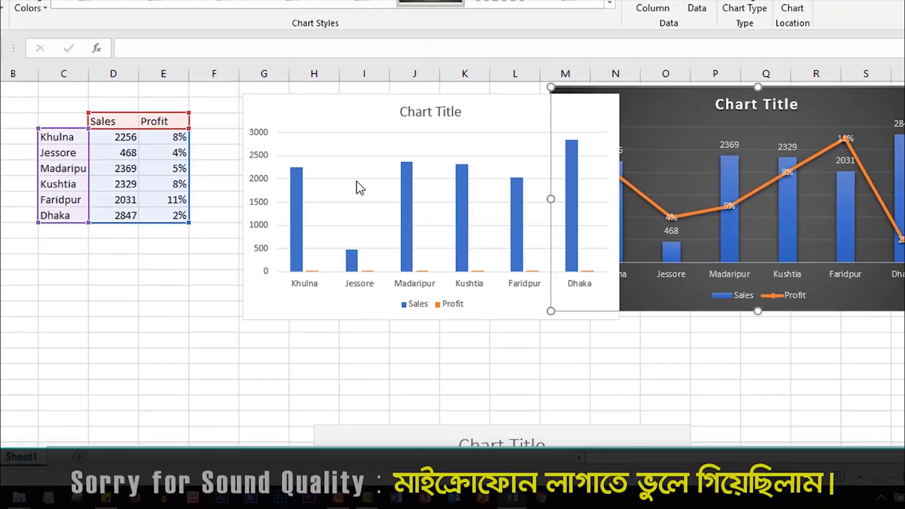
{"action": "left_click", "coordinate": [372, 230]}
{"action": "left_click", "coordinate": [366, 160]}
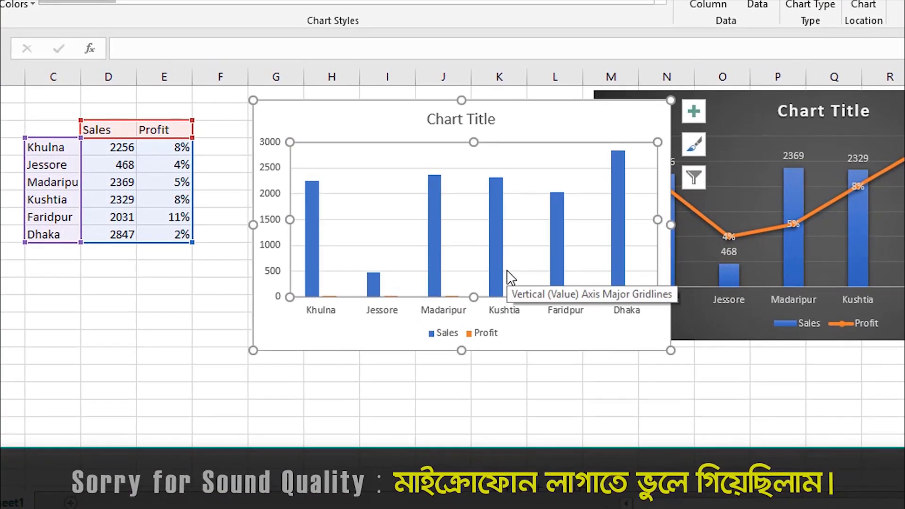
{"action": "key", "text": "Up"}
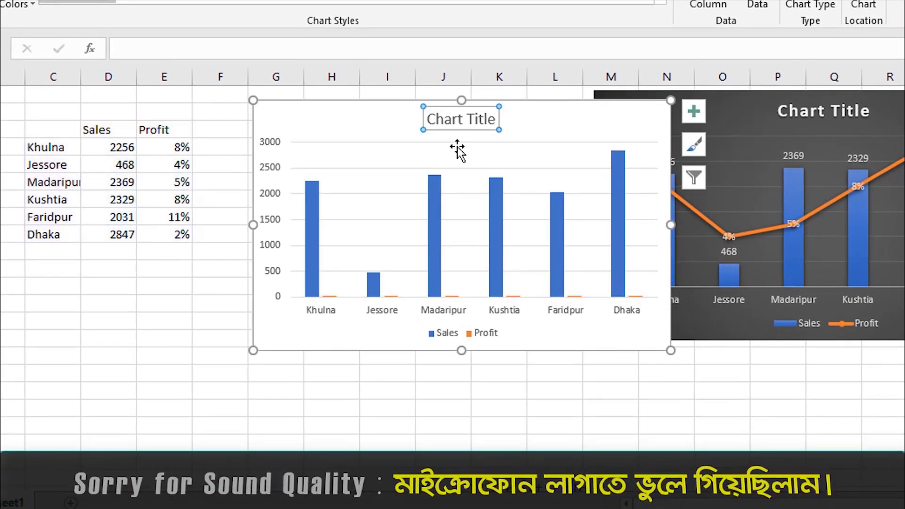
{"action": "key", "text": "Up"}
{"action": "key", "text": "Up"}
{"action": "key", "text": "Down"}
{"action": "key", "text": "Down"}
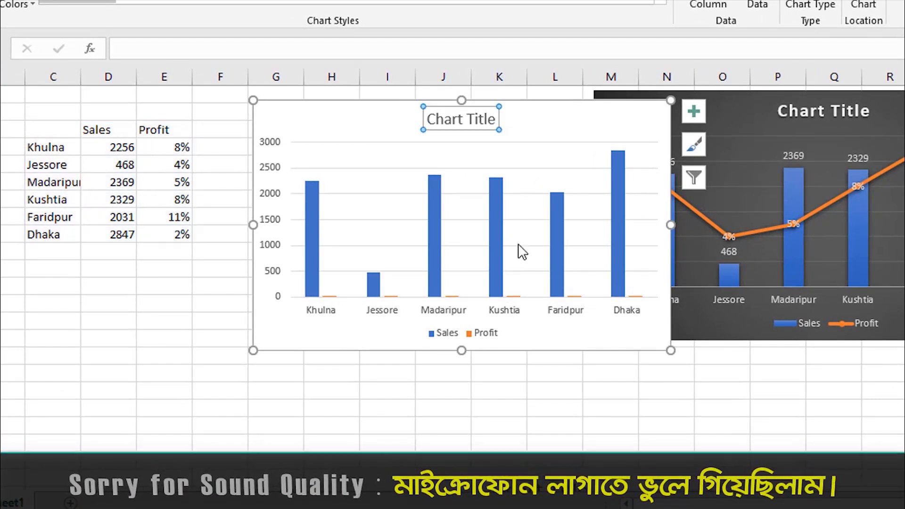
{"action": "left_click", "coordinate": [312, 218]}
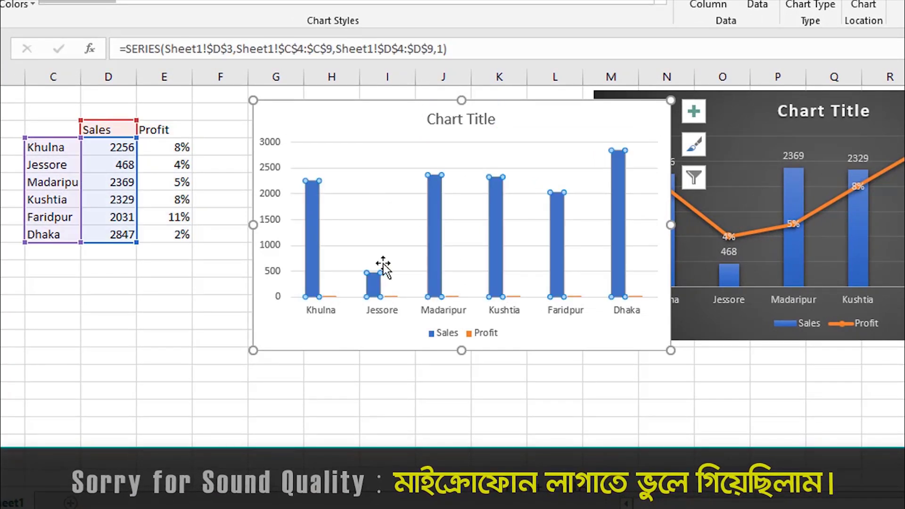
{"action": "key", "text": "Down"}
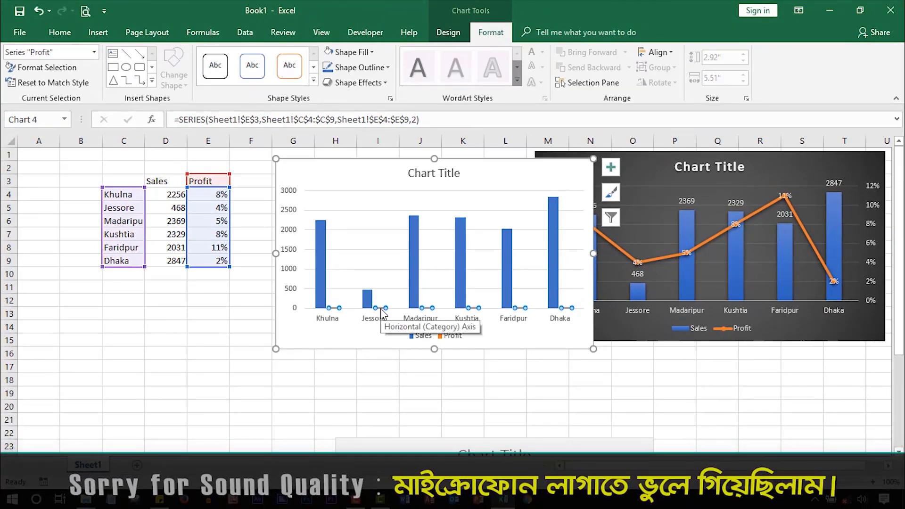
- Reselect the Profit series from the plot area and bring up the Chart Tools Format ribbon
{"action": "right_click", "coordinate": [382, 310]}
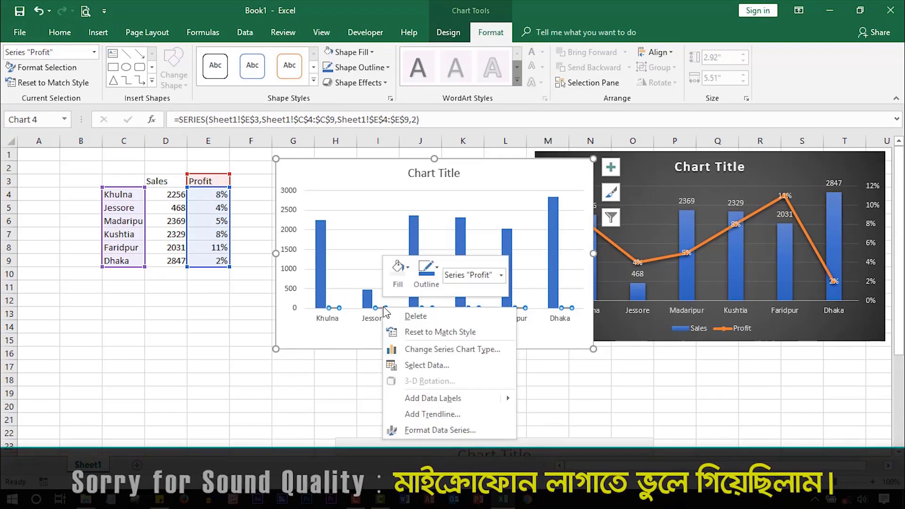
{"action": "key", "text": "Escape"}
{"action": "left_click", "coordinate": [369, 295]}
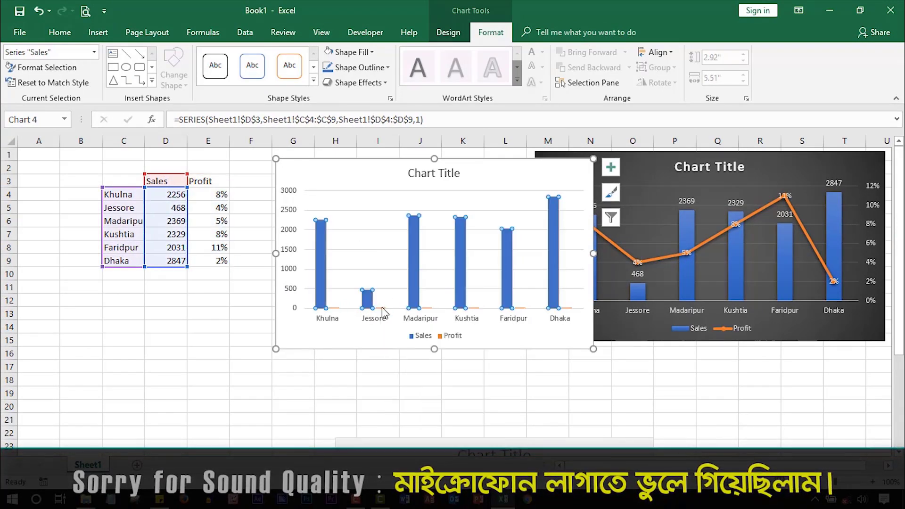
{"action": "left_click", "coordinate": [386, 313]}
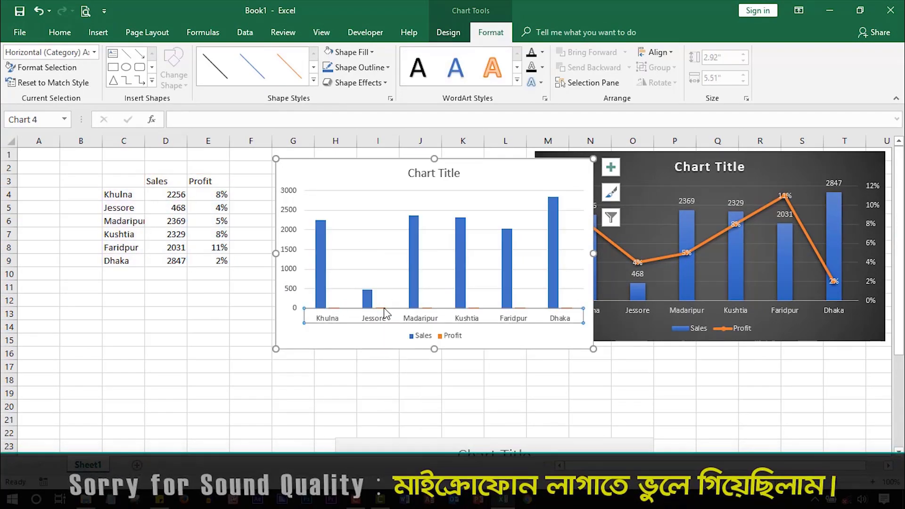
{"action": "left_click", "coordinate": [381, 282]}
{"action": "key", "text": "Down"}
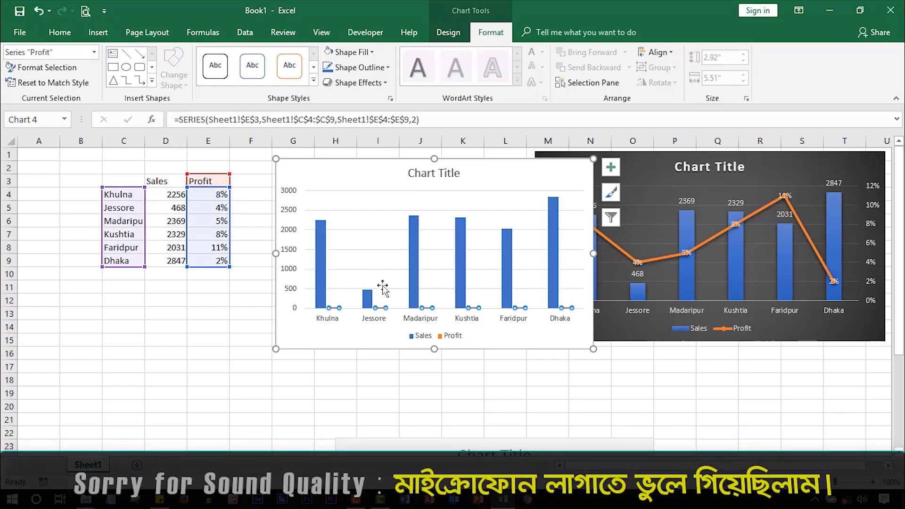
{"action": "left_click", "coordinate": [448, 33]}
{"action": "left_click", "coordinate": [60, 33]}
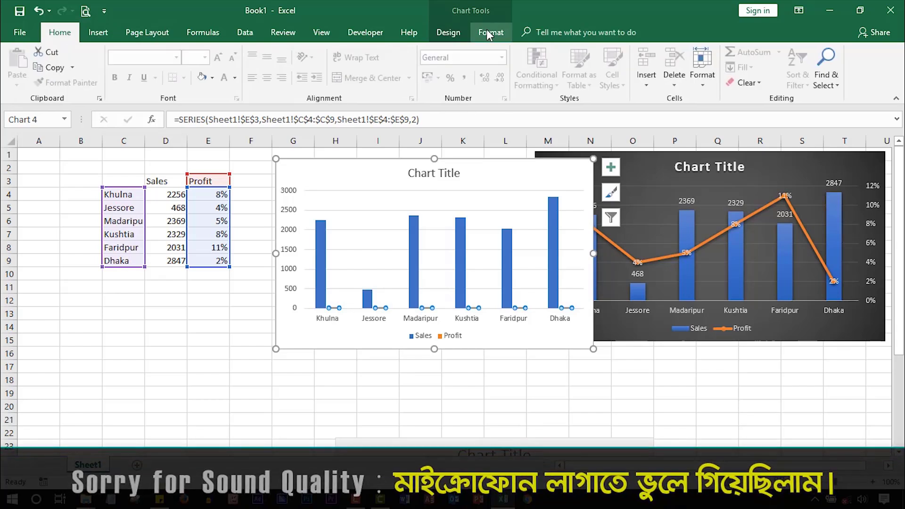
{"action": "left_click", "coordinate": [490, 32]}
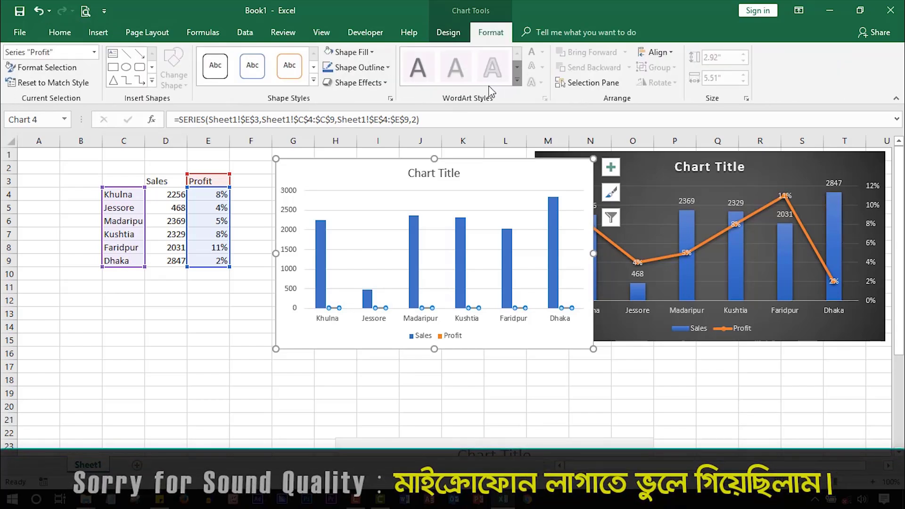
- Plot the Profit series on a Secondary Axis via Format Selection, then drag the chart left
{"action": "left_click", "coordinate": [29, 71]}
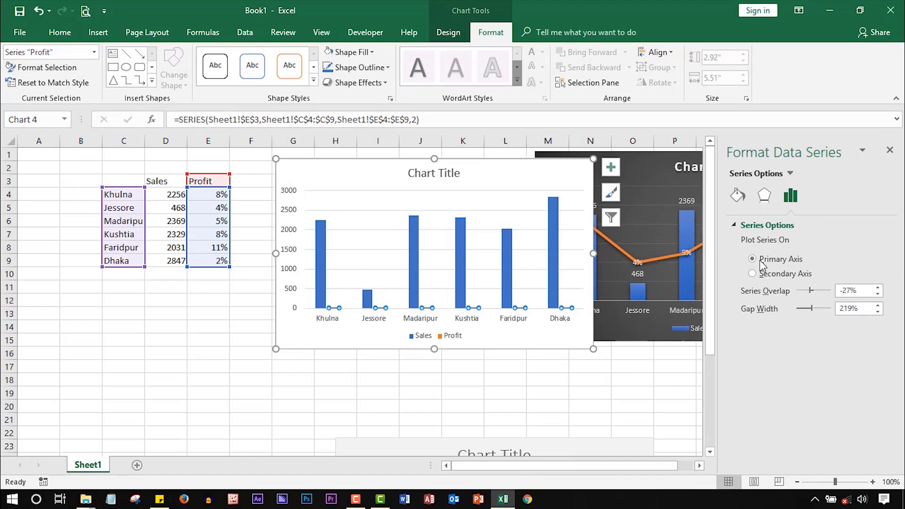
{"action": "left_click", "coordinate": [753, 274]}
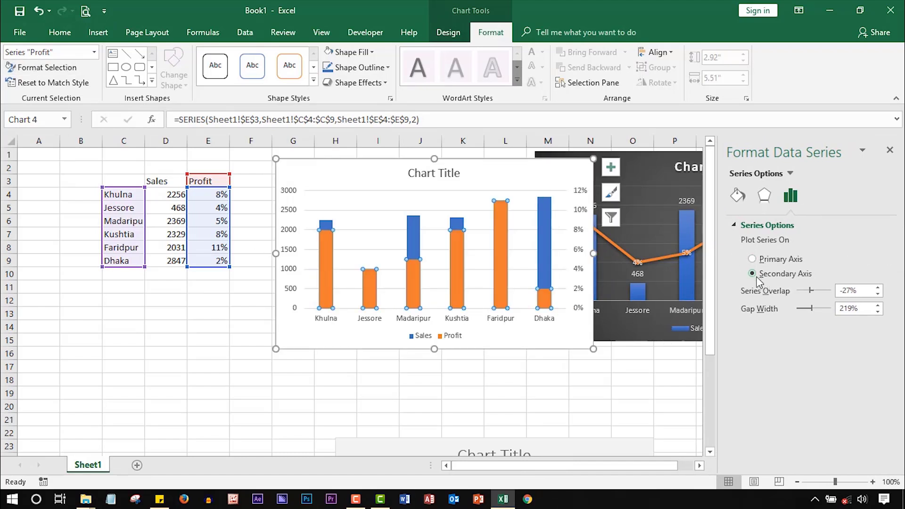
{"action": "left_click", "coordinate": [890, 151]}
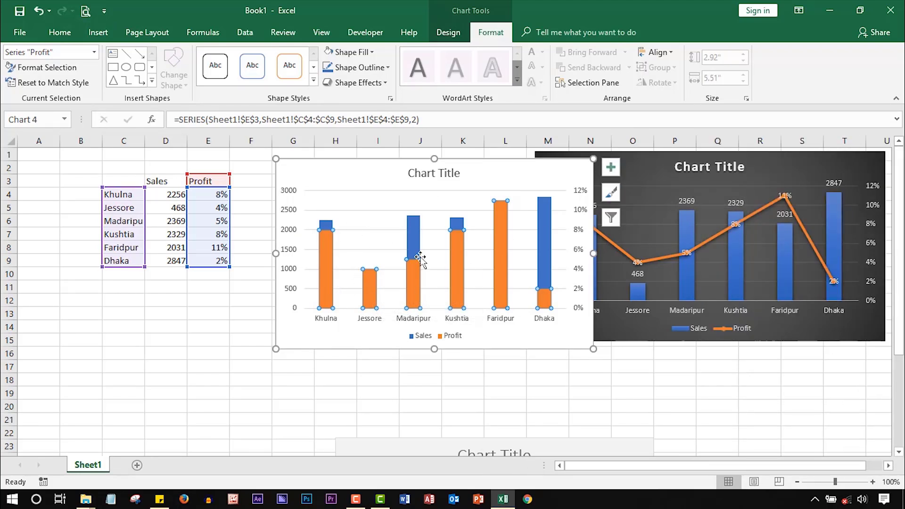
{"action": "left_click_drag", "start_coordinate": [571, 163], "coordinate": [448, 166]}
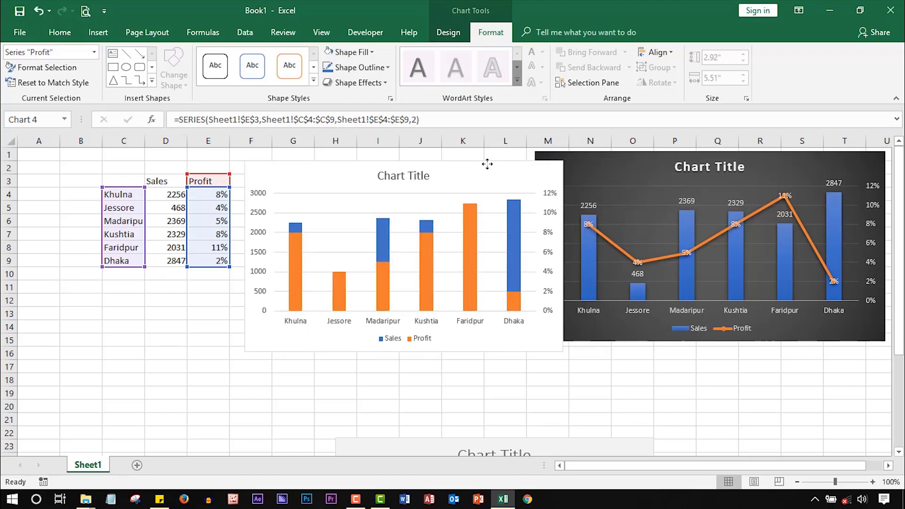
- Change the chart to a Combo with Profit as Line with Markers on the secondary axis
{"action": "left_click", "coordinate": [292, 225]}
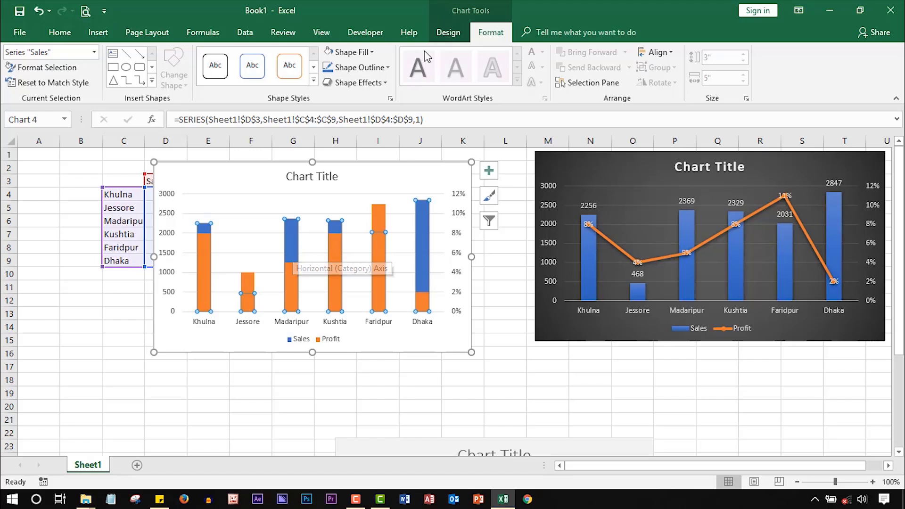
{"action": "left_click", "coordinate": [450, 33]}
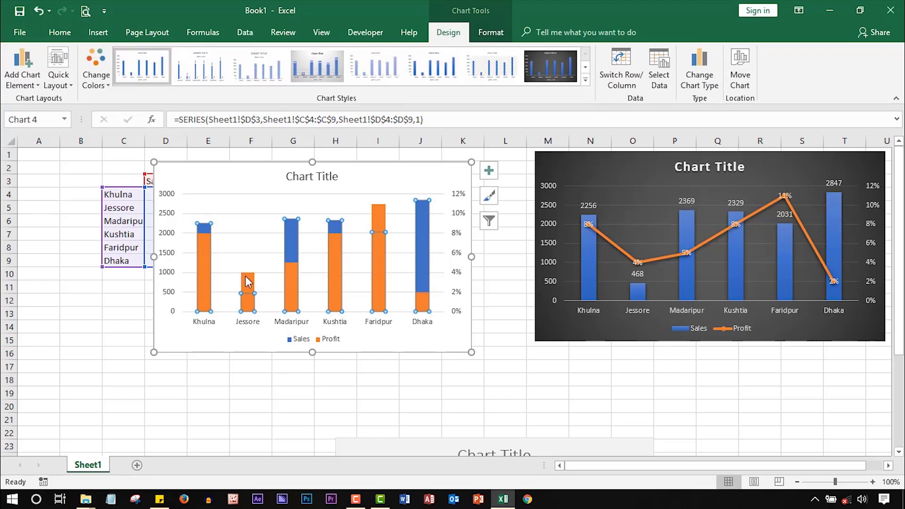
{"action": "left_click", "coordinate": [706, 62]}
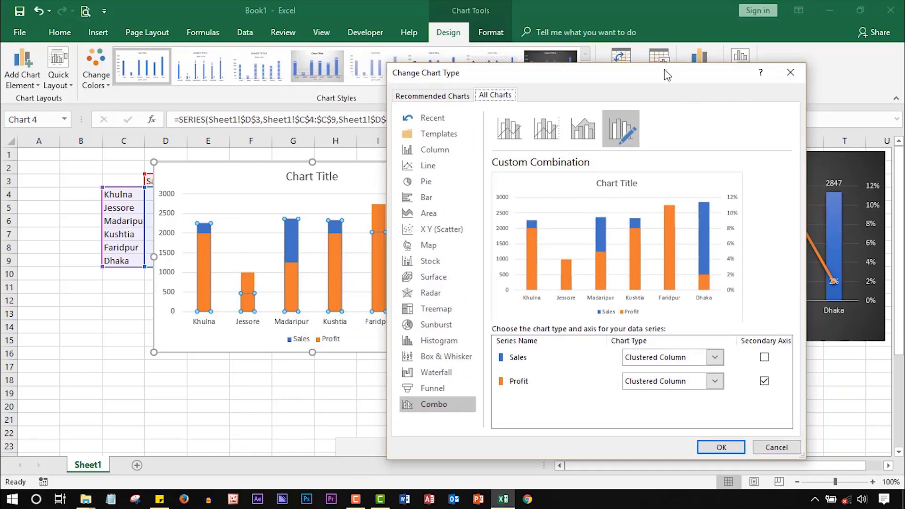
{"action": "left_click_drag", "start_coordinate": [493, 67], "coordinate": [698, 50]}
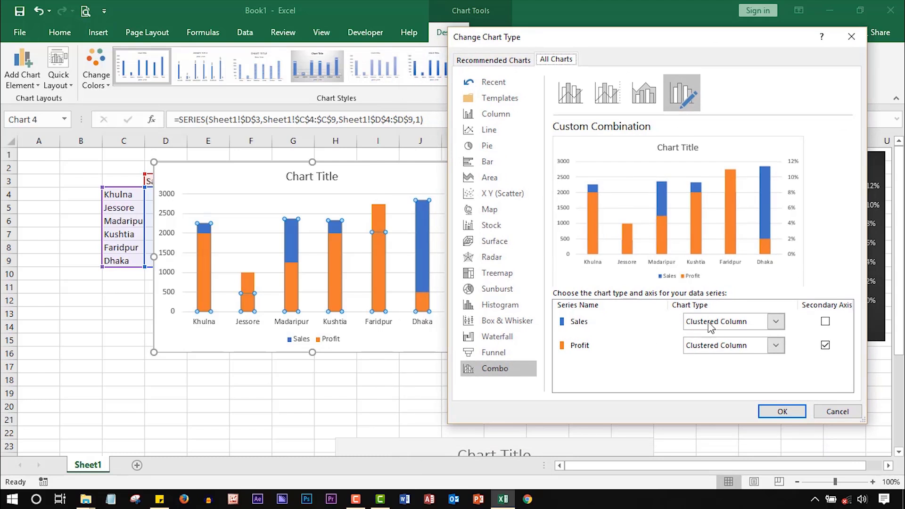
{"action": "left_click", "coordinate": [716, 346]}
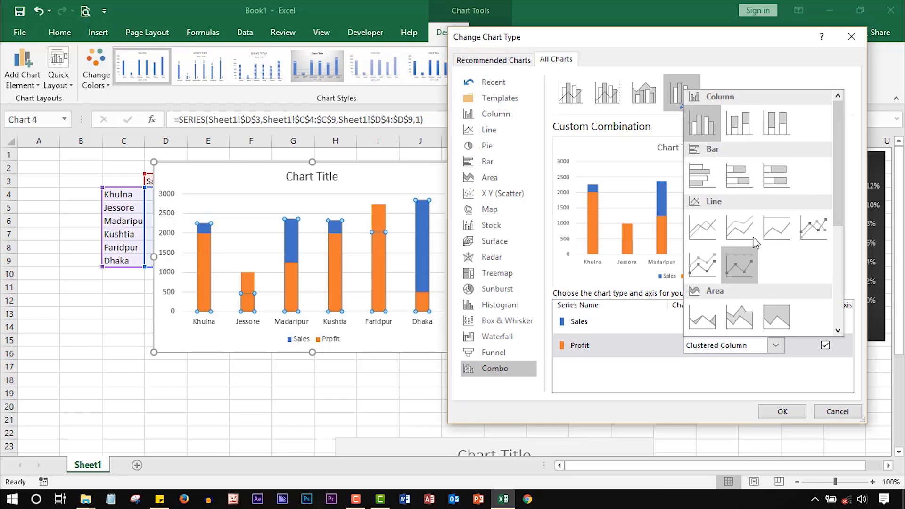
{"action": "left_click", "coordinate": [813, 227]}
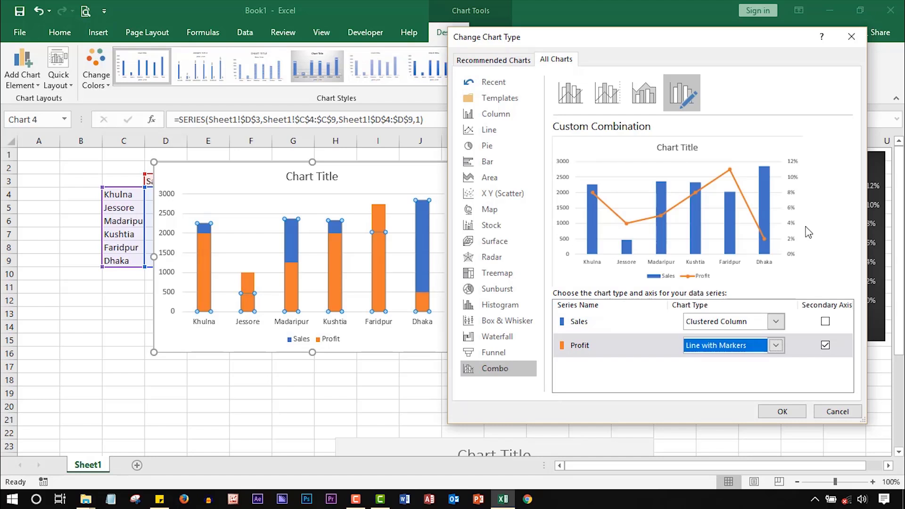
{"action": "left_click", "coordinate": [826, 346]}
{"action": "left_click", "coordinate": [826, 346]}
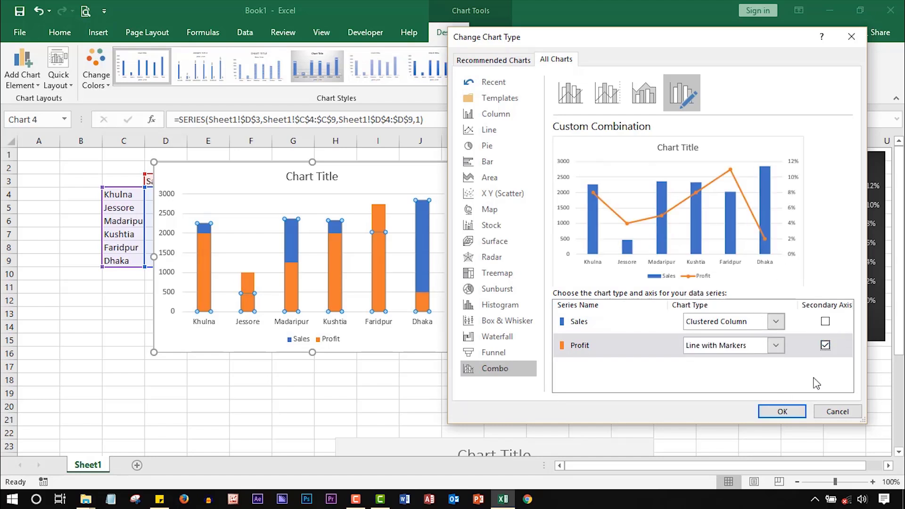
{"action": "left_click", "coordinate": [783, 412]}
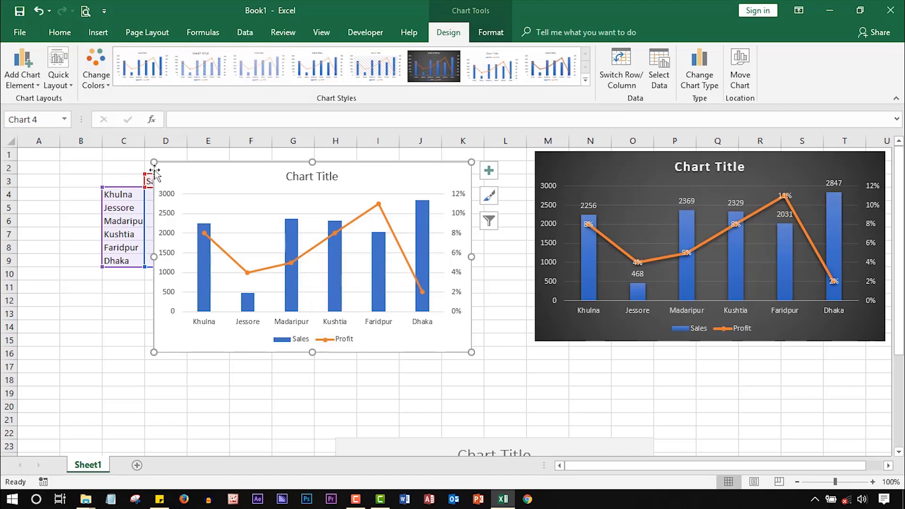
- Enlarge the combo chart and add Center-positioned data labels to the Profit line
{"action": "left_click_drag", "start_coordinate": [154, 163], "coordinate": [113, 156]}
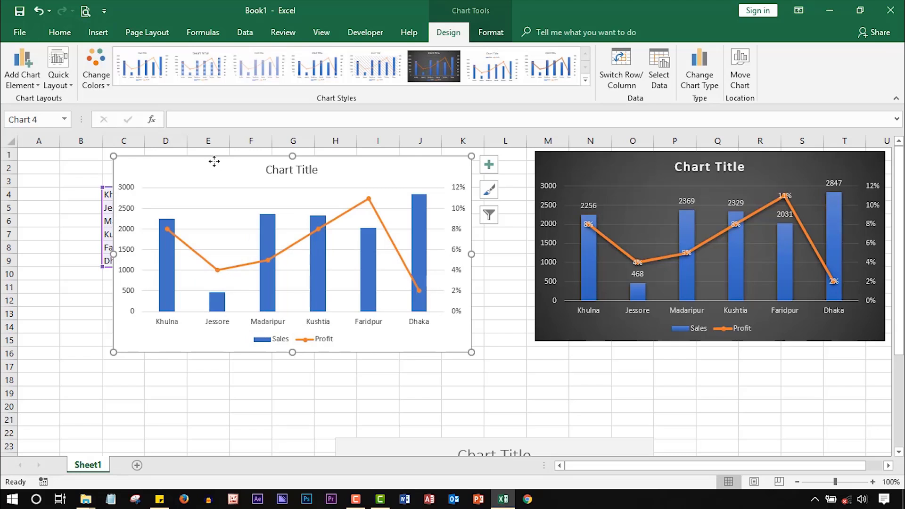
{"action": "left_click_drag", "start_coordinate": [214, 161], "coordinate": [218, 161]}
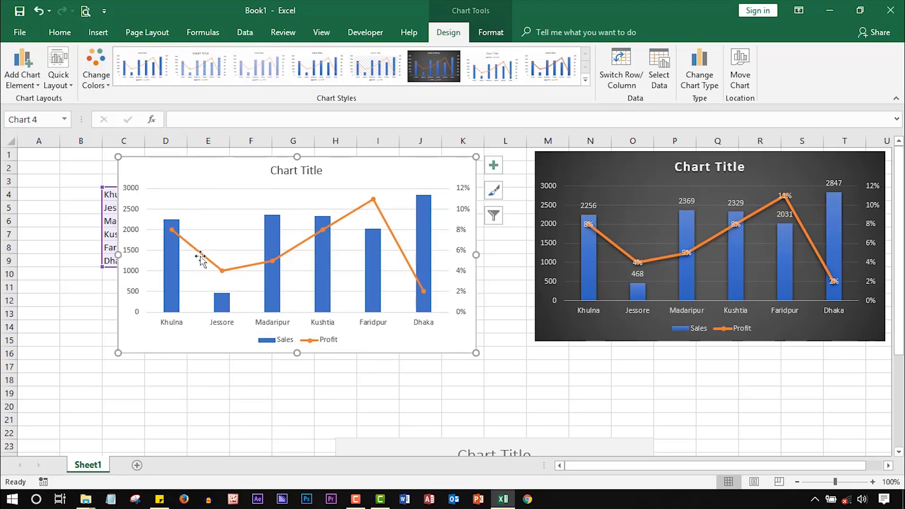
{"action": "left_click", "coordinate": [173, 231]}
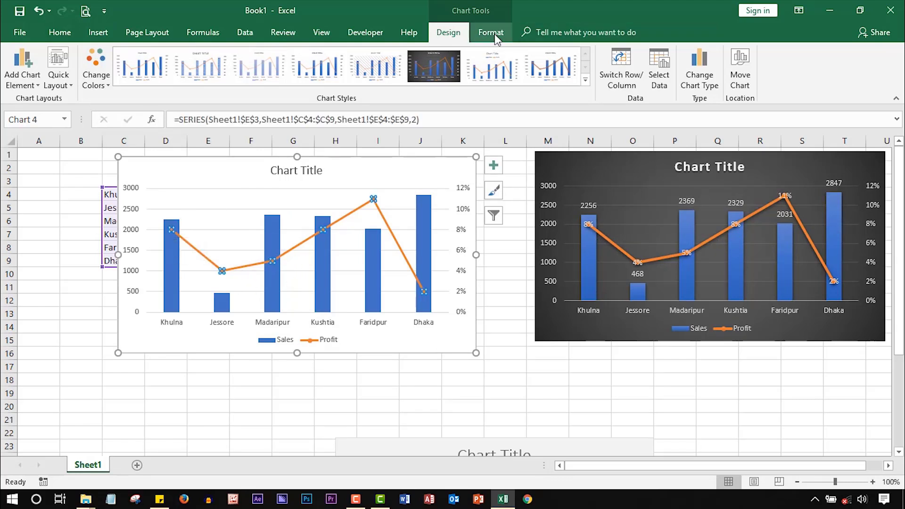
{"action": "left_click", "coordinate": [34, 84]}
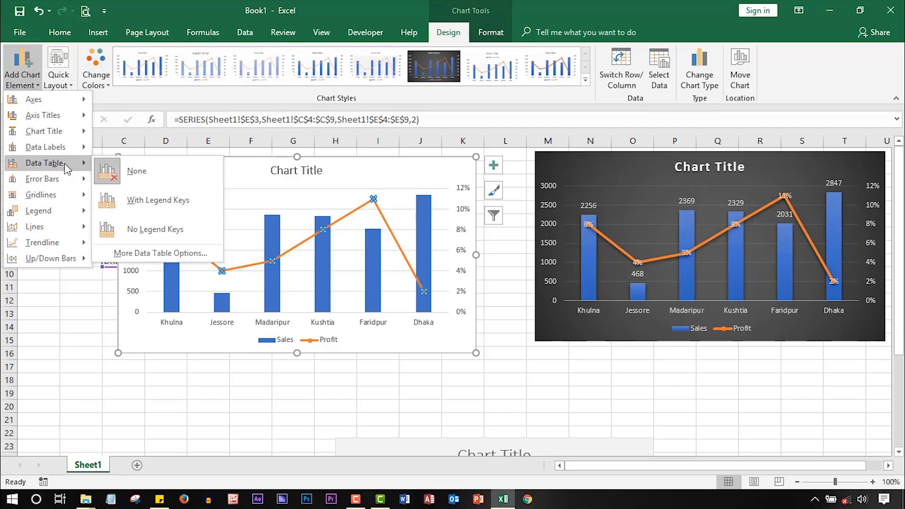
{"action": "mouse_move", "coordinate": [45, 147]}
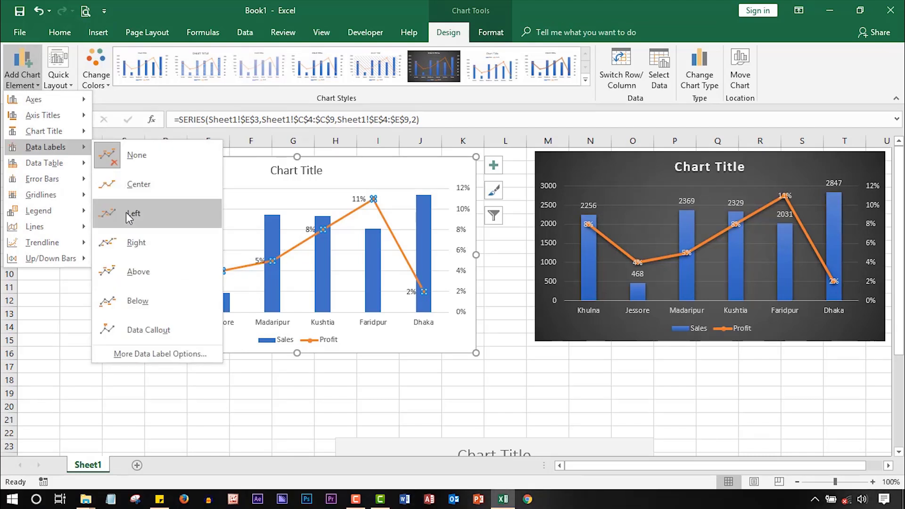
{"action": "left_click", "coordinate": [173, 286]}
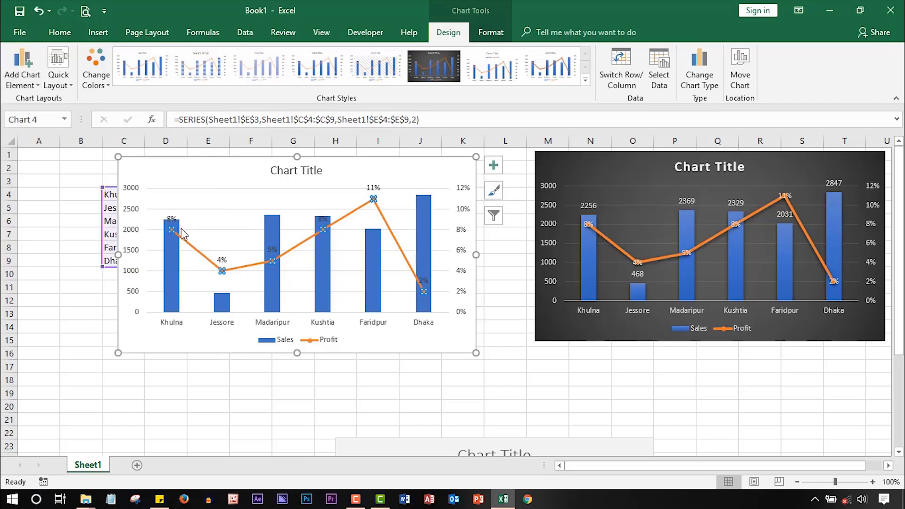
{"action": "left_click", "coordinate": [26, 77]}
{"action": "mouse_move", "coordinate": [45, 147]}
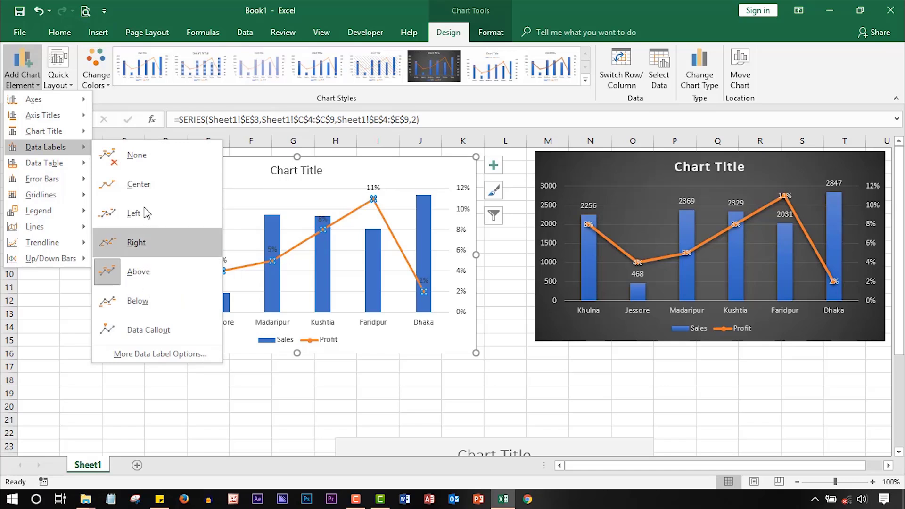
{"action": "left_click", "coordinate": [144, 185]}
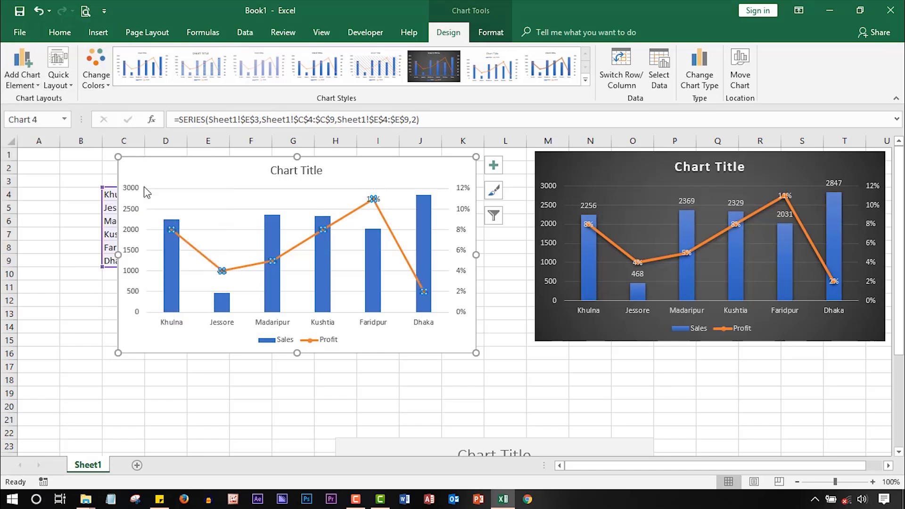
{"action": "left_click", "coordinate": [60, 33]}
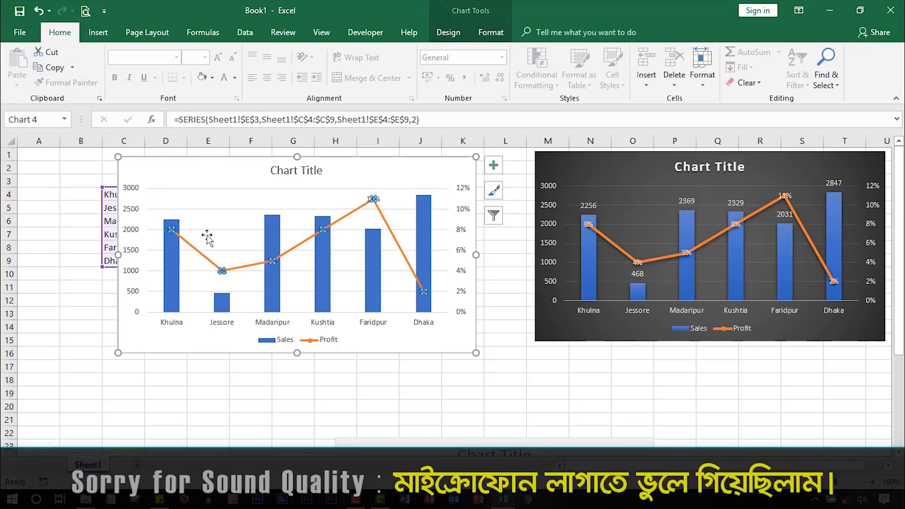
- Recolour the Profit percentage labels black, correcting an initial white font colour
{"action": "left_click", "coordinate": [374, 199]}
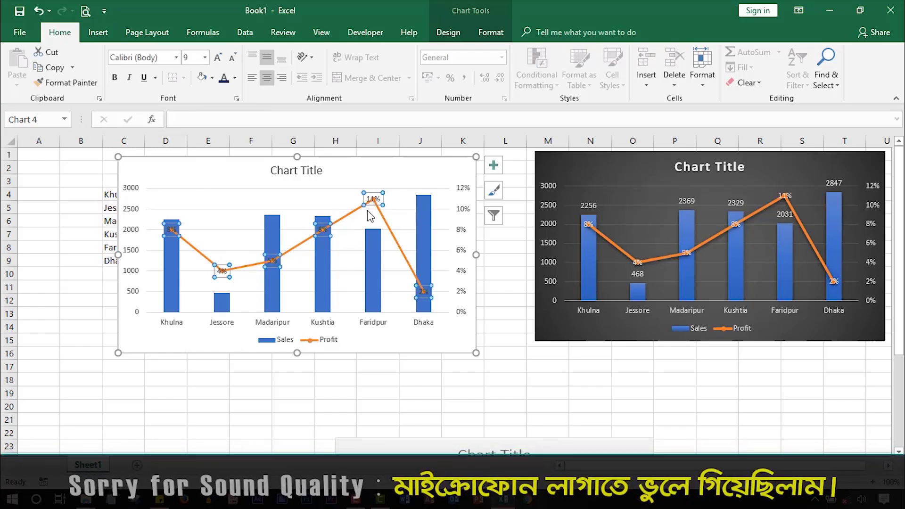
{"action": "left_click", "coordinate": [235, 78]}
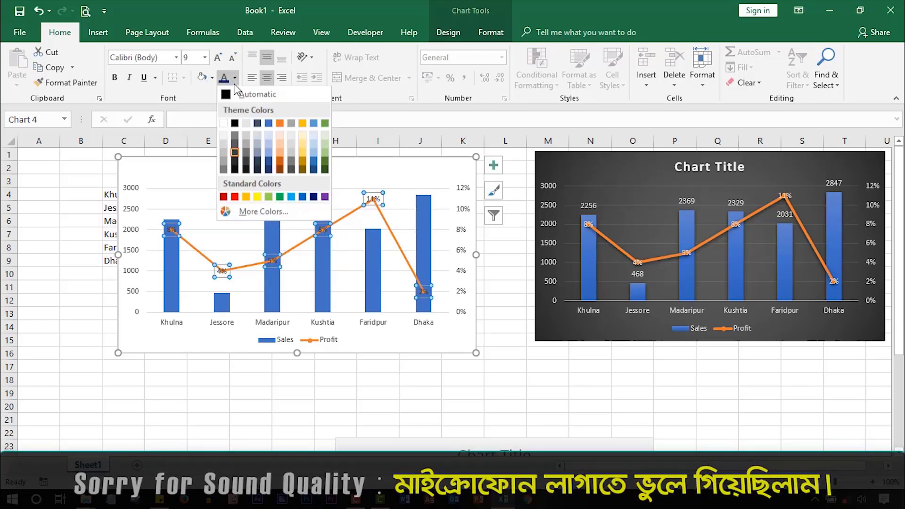
{"action": "left_click", "coordinate": [225, 137]}
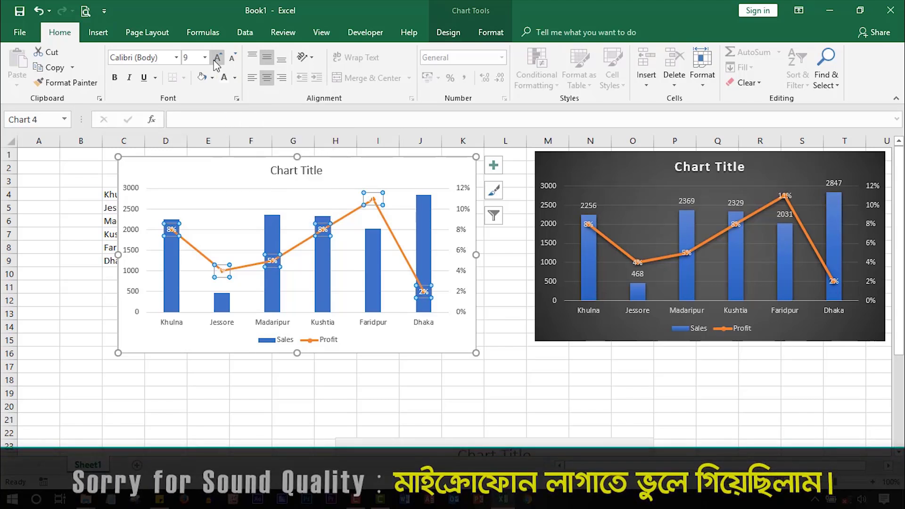
{"action": "left_click", "coordinate": [309, 395]}
{"action": "left_click", "coordinate": [232, 274]}
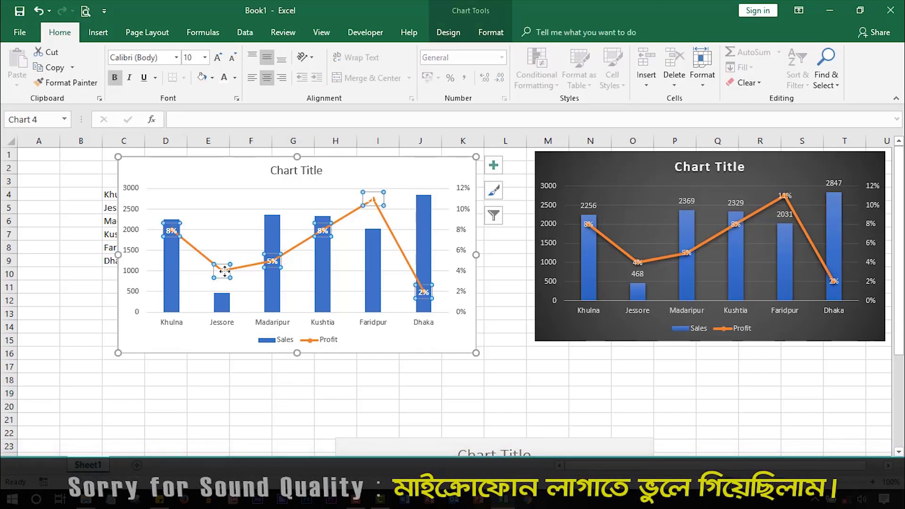
{"action": "left_click", "coordinate": [235, 79]}
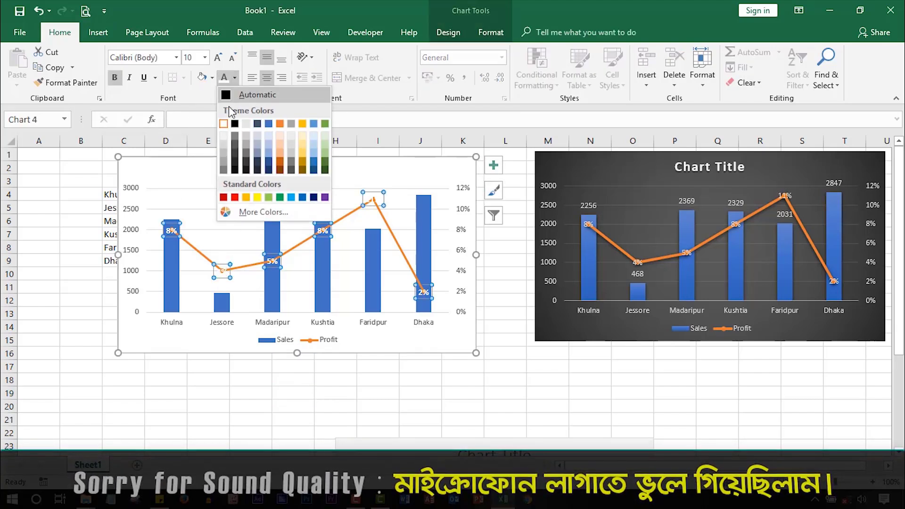
{"action": "left_click", "coordinate": [235, 170]}
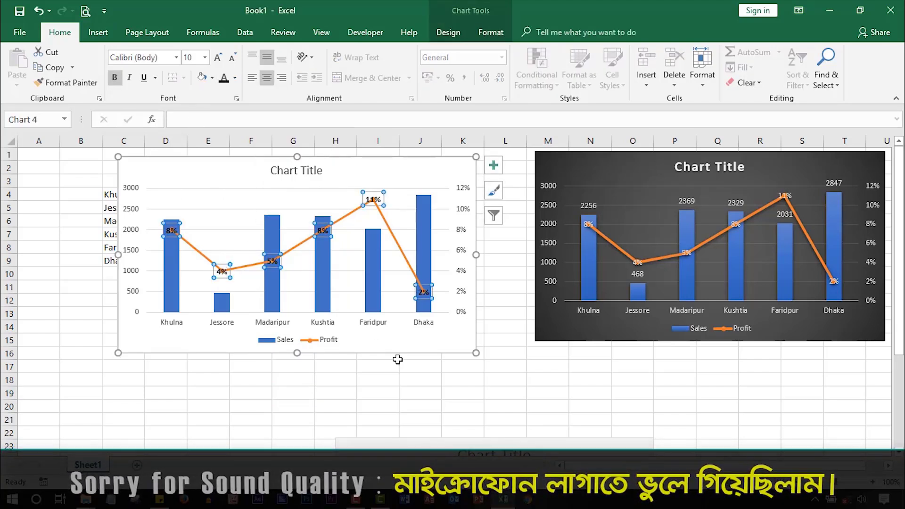
{"action": "left_click", "coordinate": [426, 391]}
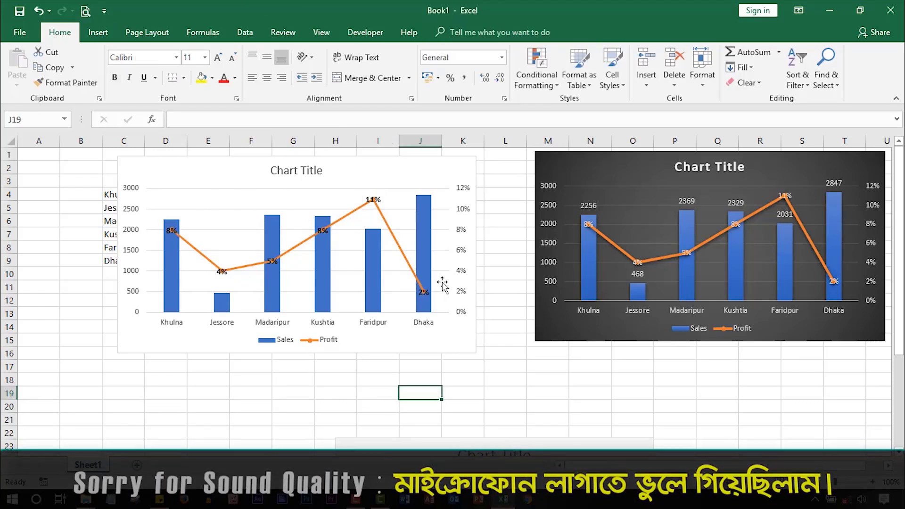
- Add value labels (2256, 468, 2369, 2329, 2031, 2847) to the Sales columns from their right-click menu
{"action": "left_click", "coordinate": [171, 282]}
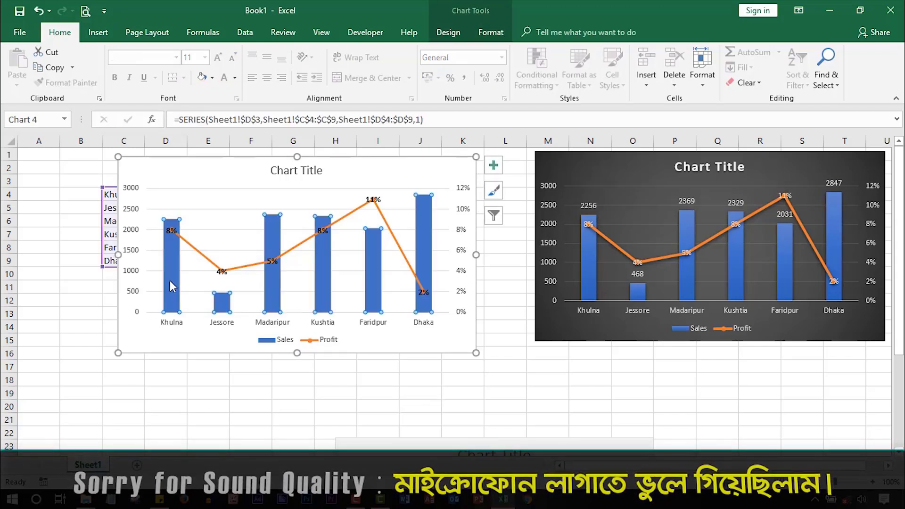
{"action": "right_click", "coordinate": [169, 281]}
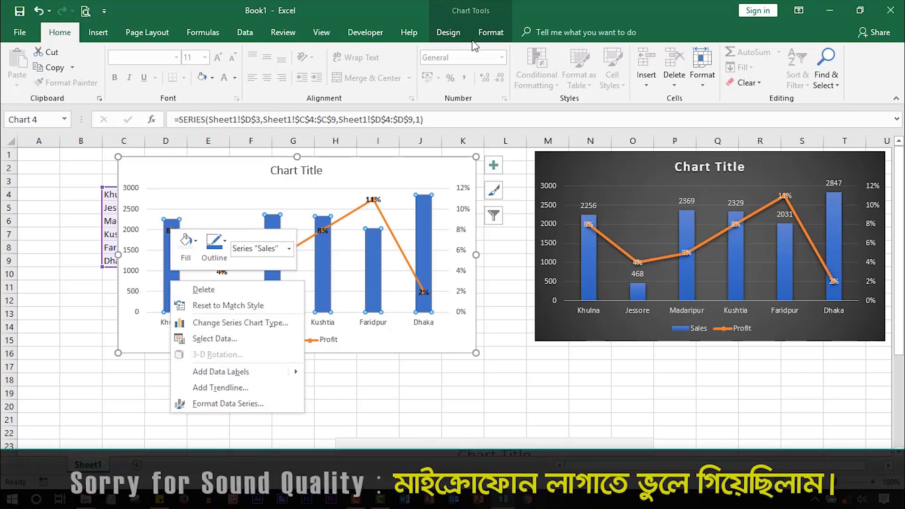
{"action": "left_click", "coordinate": [493, 33]}
{"action": "left_click", "coordinate": [454, 38]}
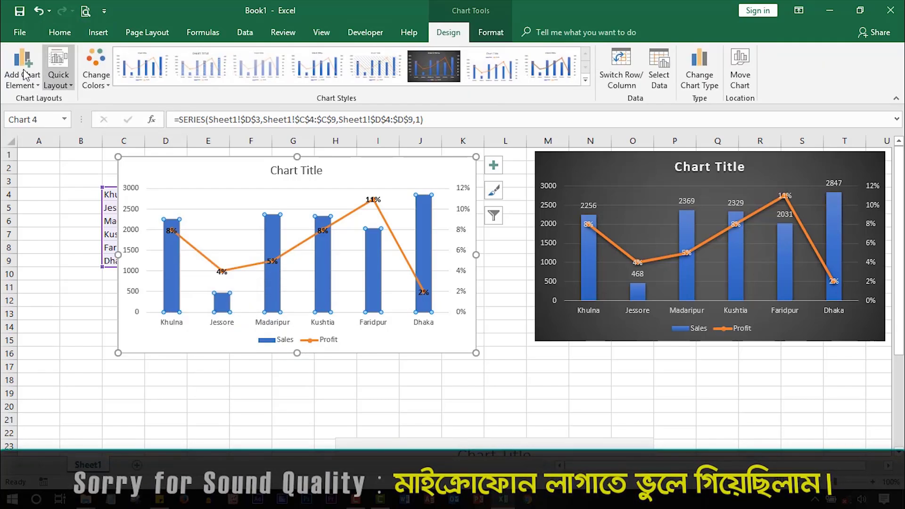
{"action": "right_click", "coordinate": [227, 304]}
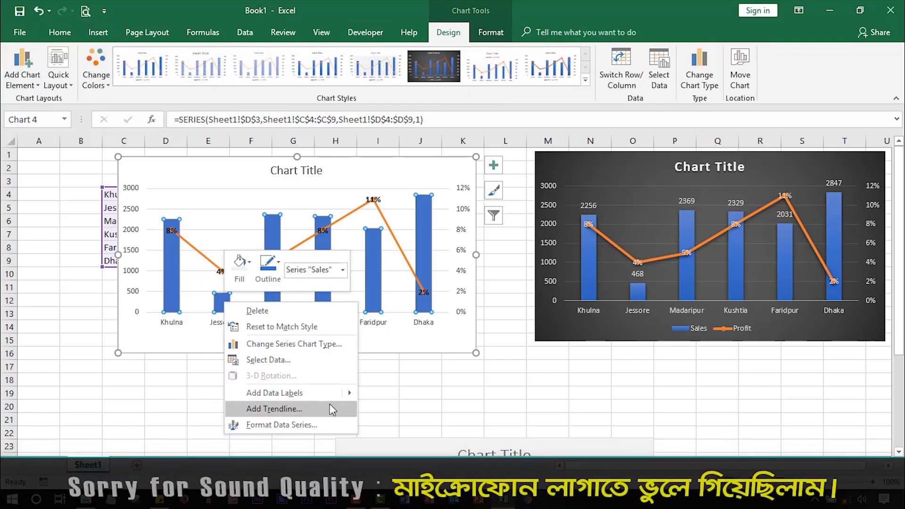
{"action": "key", "text": "Escape"}
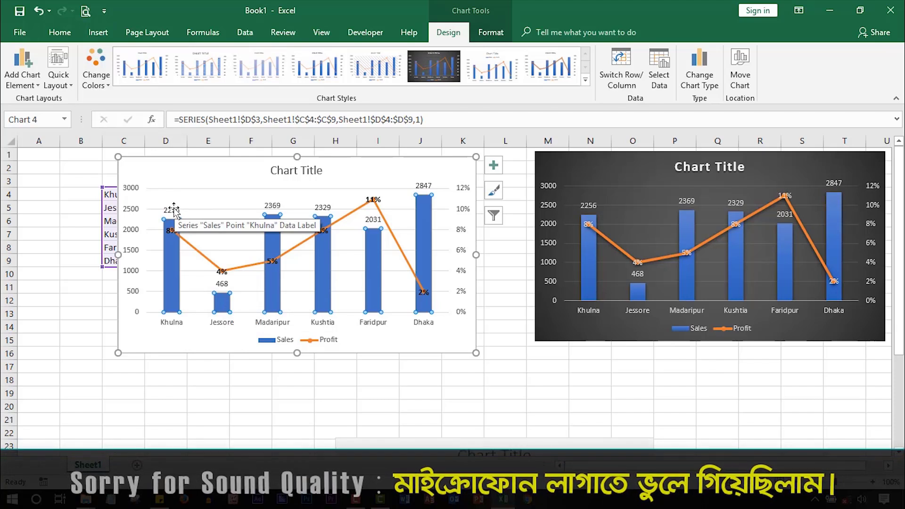
- Move the Sales data labels from Inside End to Inside Base of each column
{"action": "left_click", "coordinate": [173, 210]}
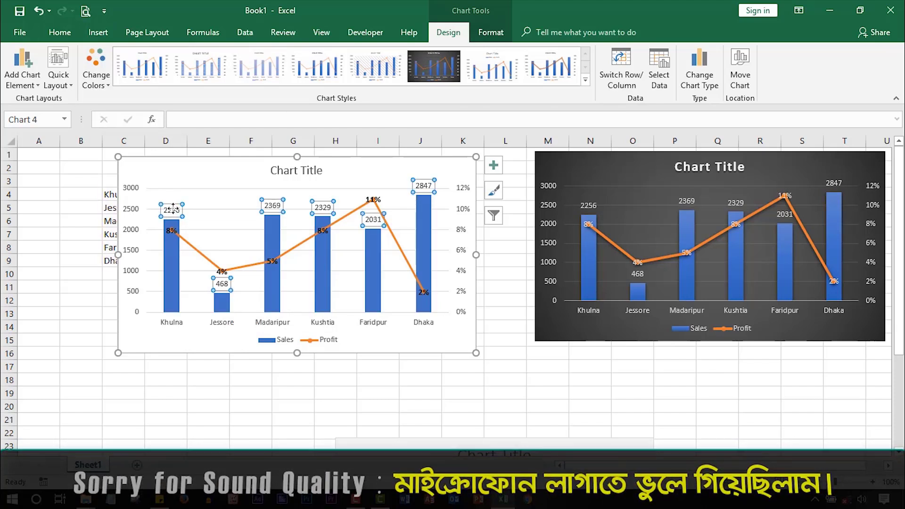
{"action": "left_click", "coordinate": [41, 84]}
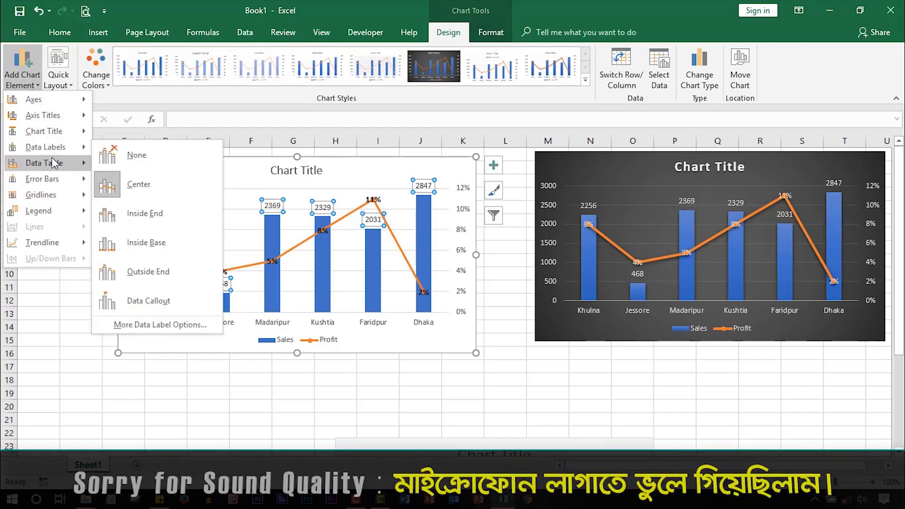
{"action": "mouse_move", "coordinate": [45, 147]}
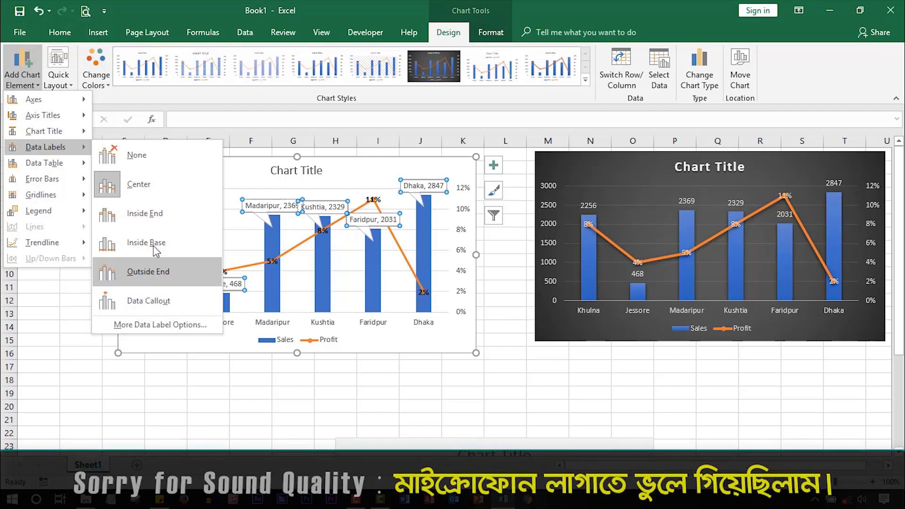
{"action": "left_click", "coordinate": [151, 213]}
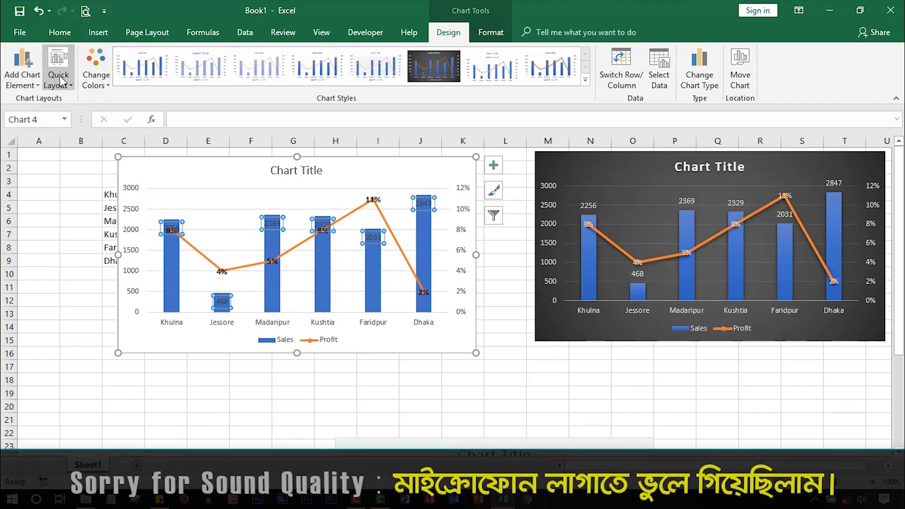
{"action": "left_click", "coordinate": [22, 68]}
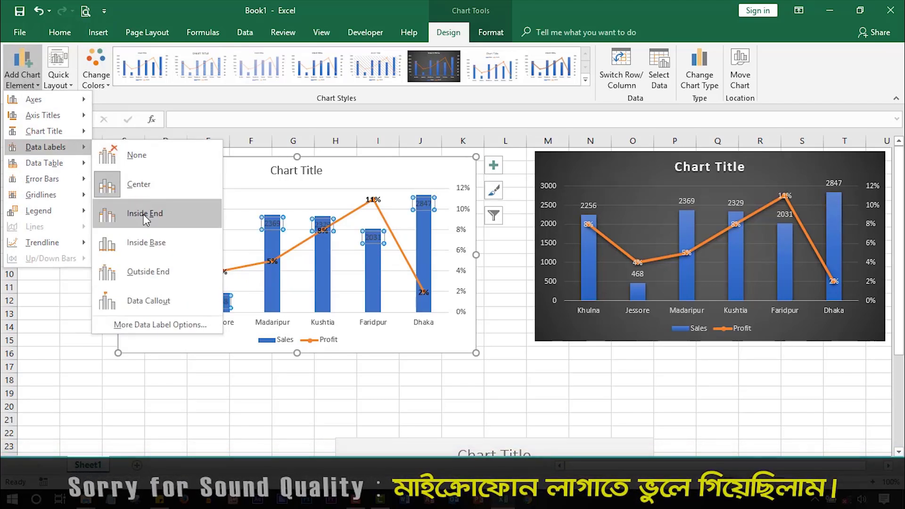
{"action": "left_click", "coordinate": [145, 245]}
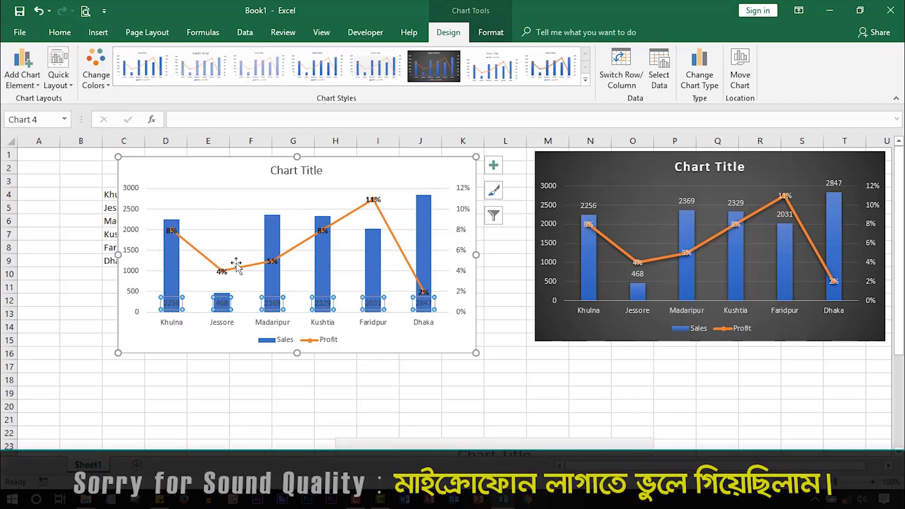
- Try a white font colour on the Sales data labels and view the result
{"action": "left_click", "coordinate": [59, 32]}
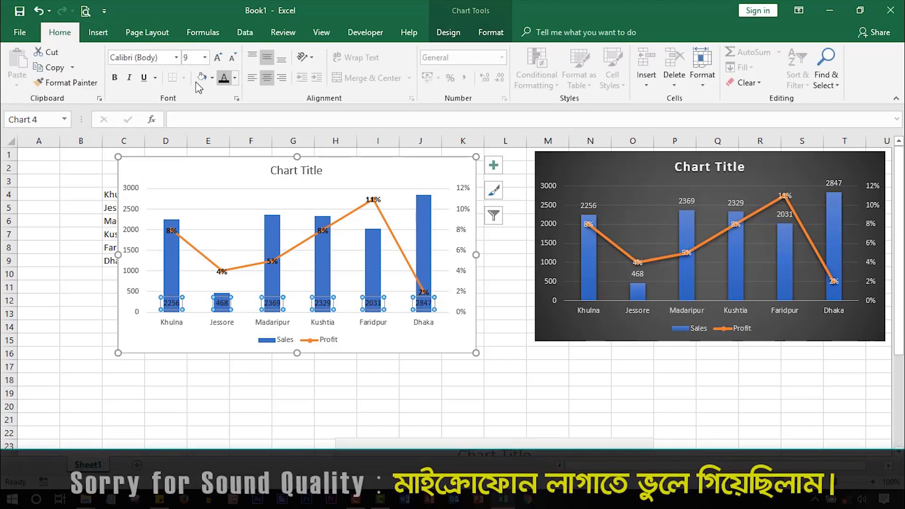
{"action": "left_click", "coordinate": [234, 77]}
{"action": "left_click", "coordinate": [224, 124]}
{"action": "left_click", "coordinate": [421, 418]}
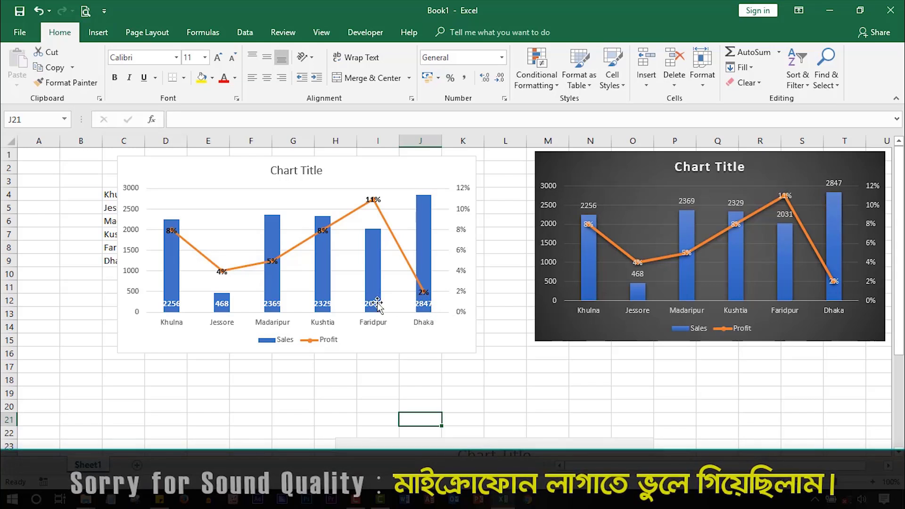
- Keep the Sales data labels in dark text, then check the Sales and Profit labels
{"action": "left_click", "coordinate": [424, 304]}
{"action": "left_click", "coordinate": [235, 77]}
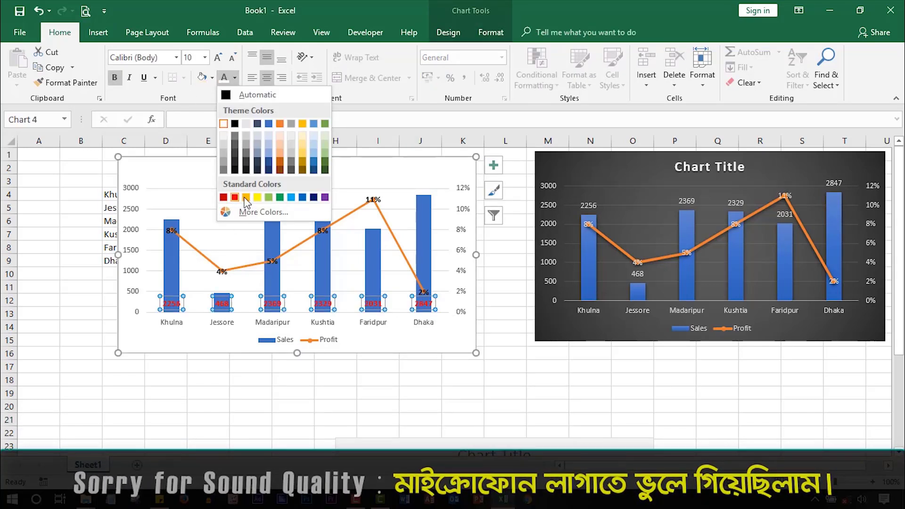
{"action": "left_click", "coordinate": [315, 203]}
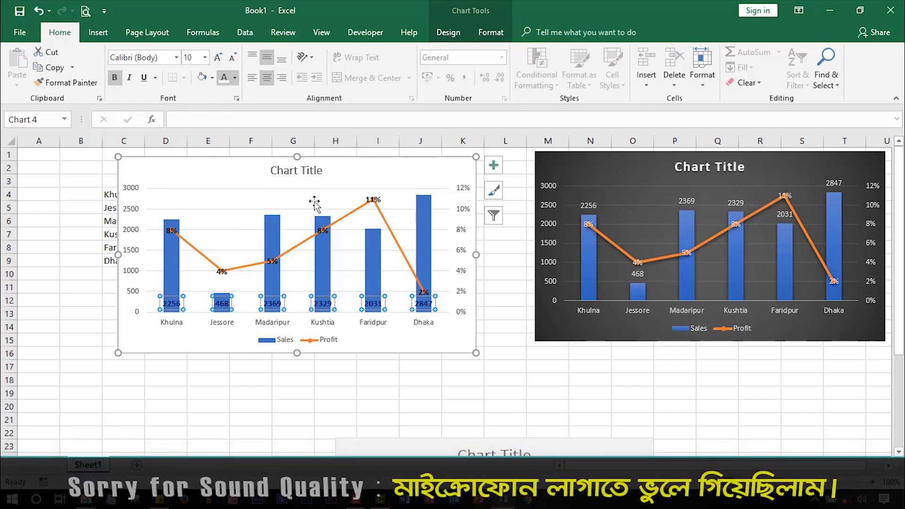
{"action": "left_click", "coordinate": [400, 377]}
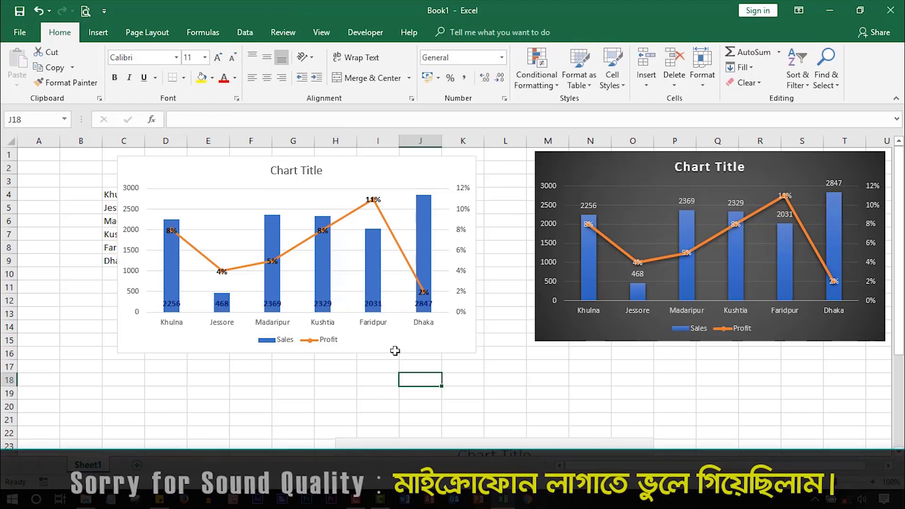
{"action": "left_click", "coordinate": [173, 302]}
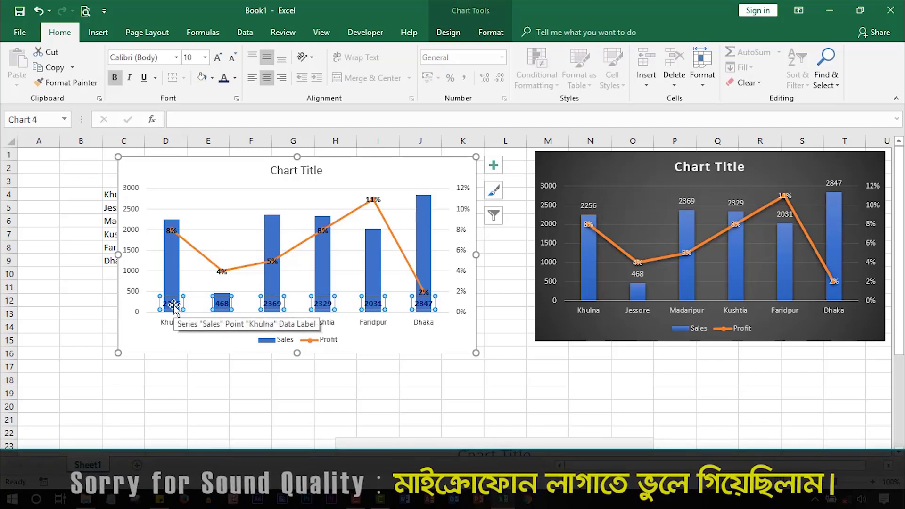
{"action": "left_click", "coordinate": [171, 232]}
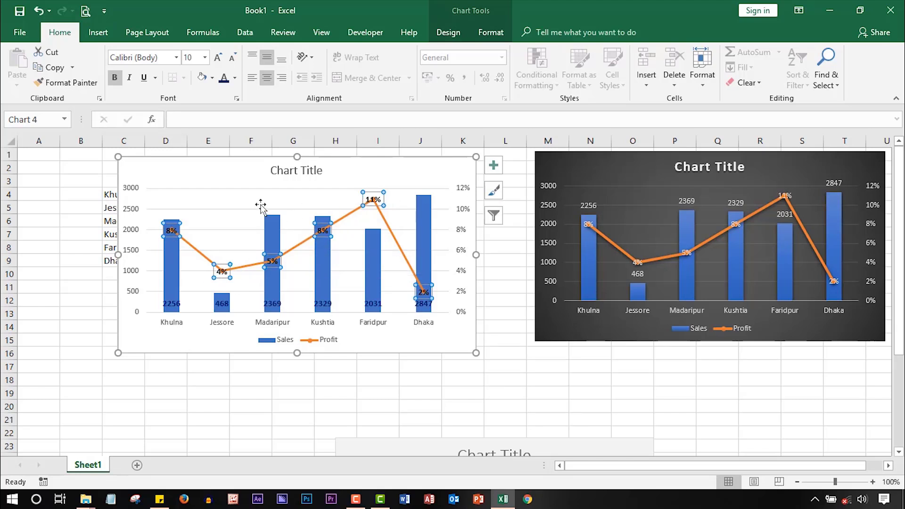
{"action": "left_click", "coordinate": [264, 190]}
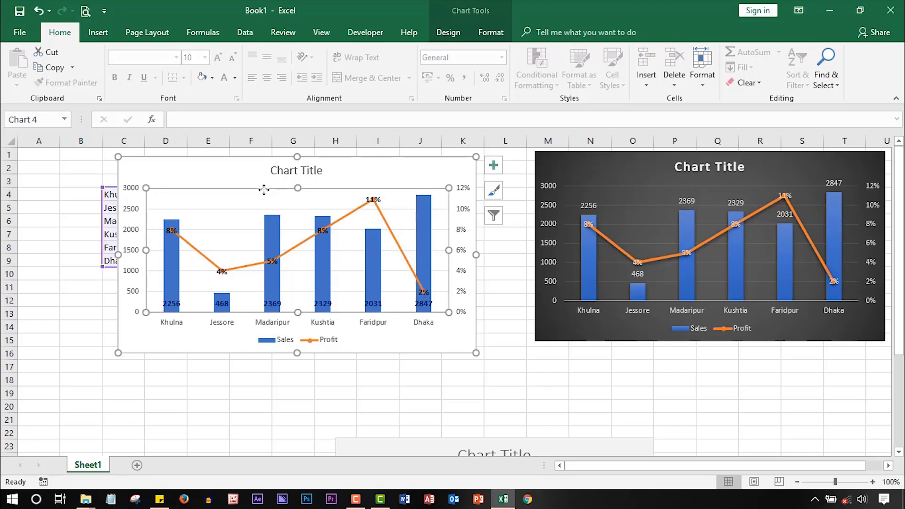
- Set the Sales value axis display units to Thousands after briefly trying Hundreds
{"action": "left_click", "coordinate": [244, 211]}
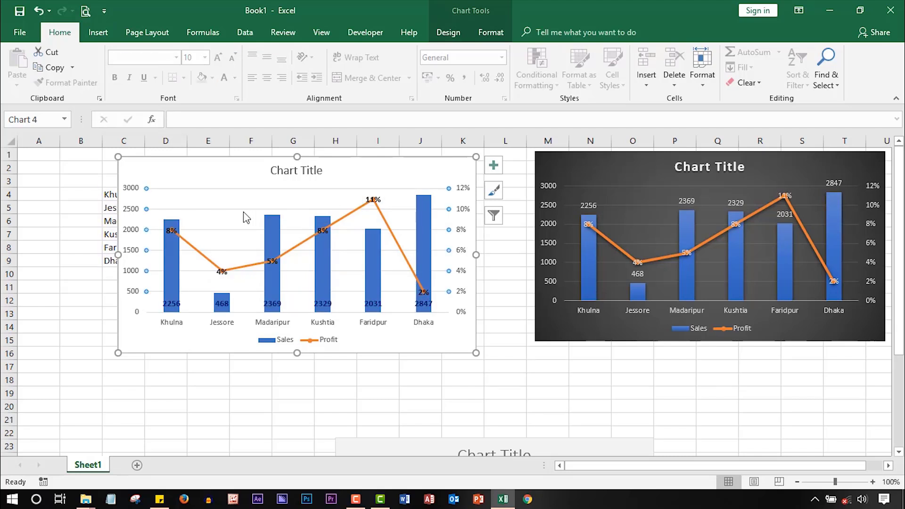
{"action": "left_click", "coordinate": [245, 217]}
{"action": "left_click", "coordinate": [132, 183]}
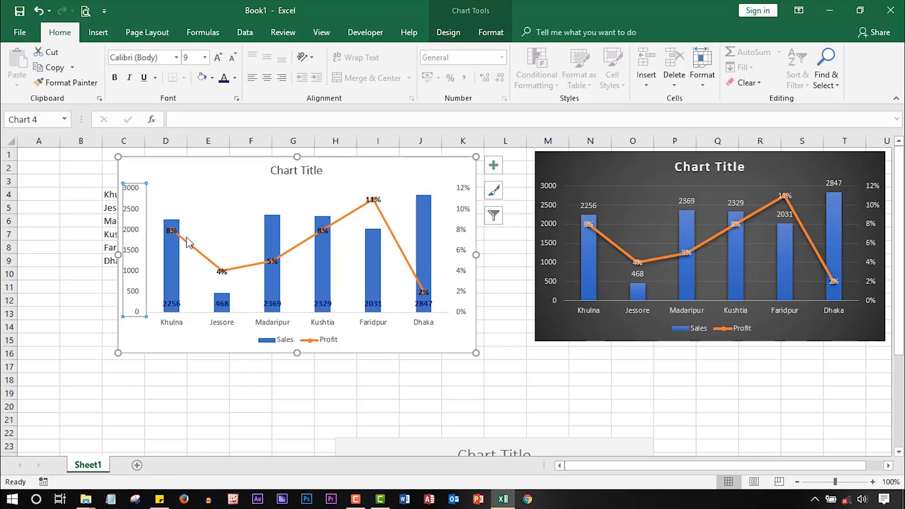
{"action": "right_click", "coordinate": [133, 190]}
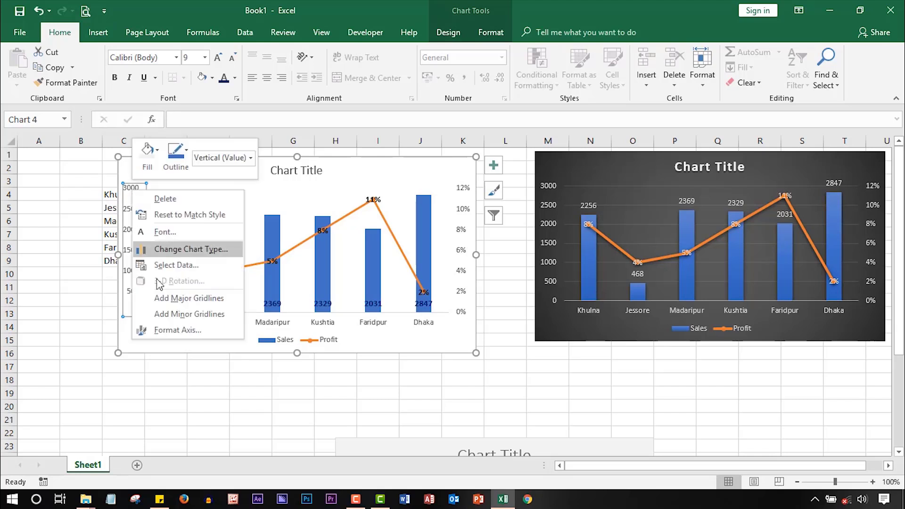
{"action": "left_click", "coordinate": [178, 330]}
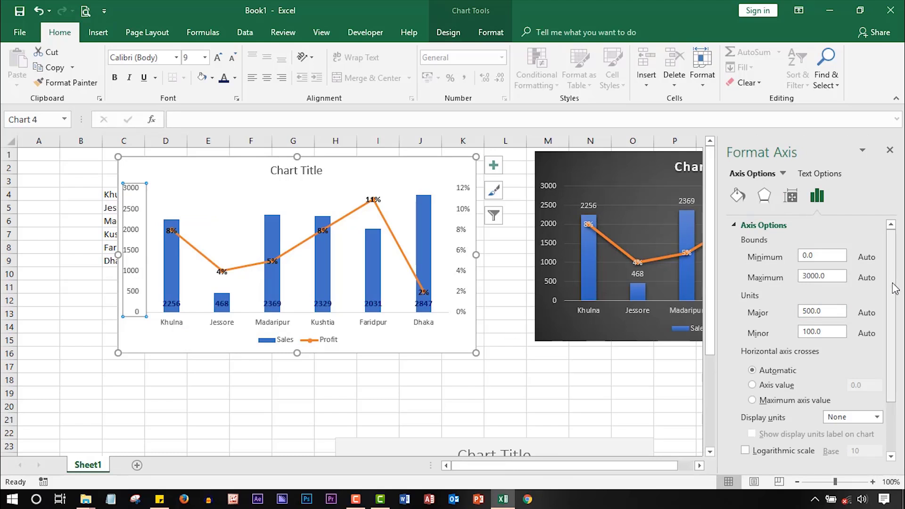
{"action": "left_click_drag", "start_coordinate": [895, 288], "coordinate": [895, 365]}
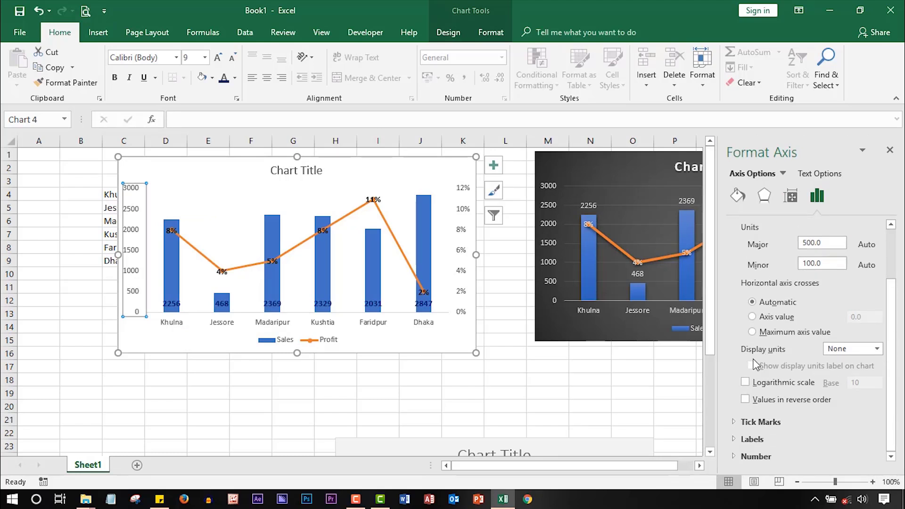
{"action": "left_click", "coordinate": [877, 350]}
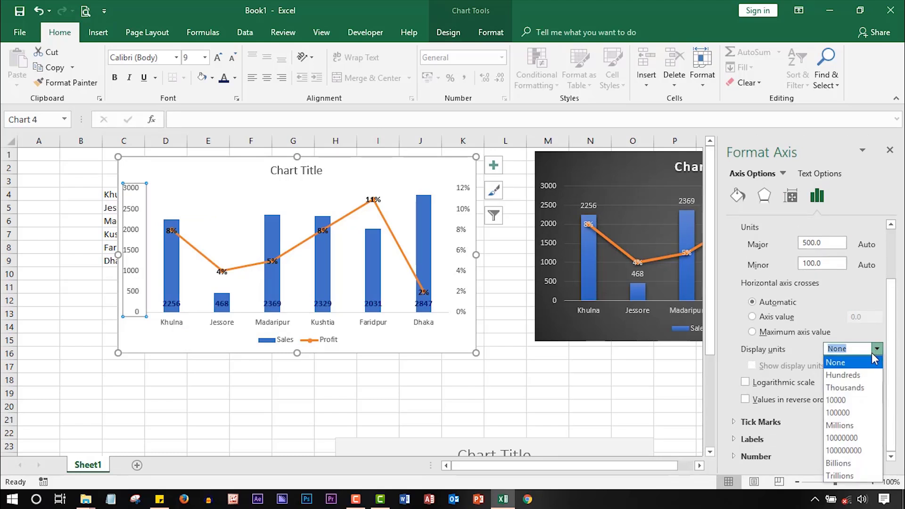
{"action": "left_click", "coordinate": [854, 375]}
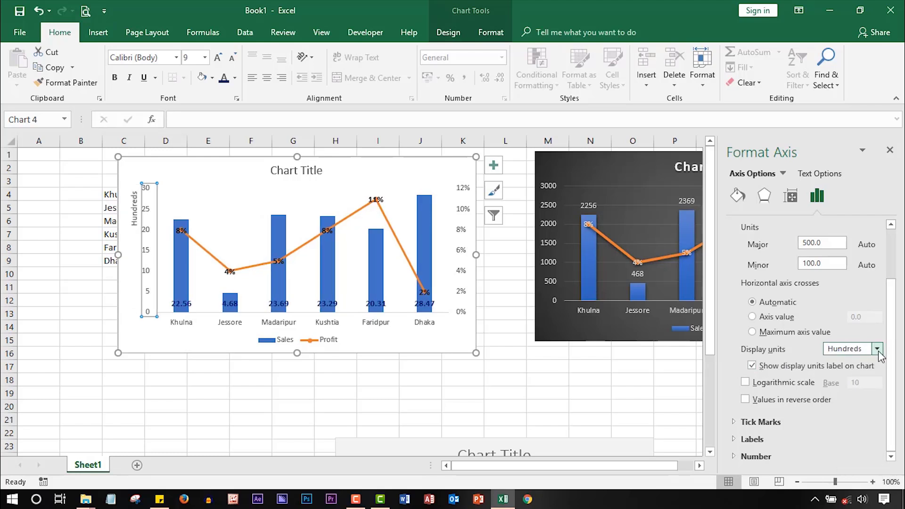
{"action": "left_click", "coordinate": [877, 349]}
{"action": "left_click", "coordinate": [846, 388]}
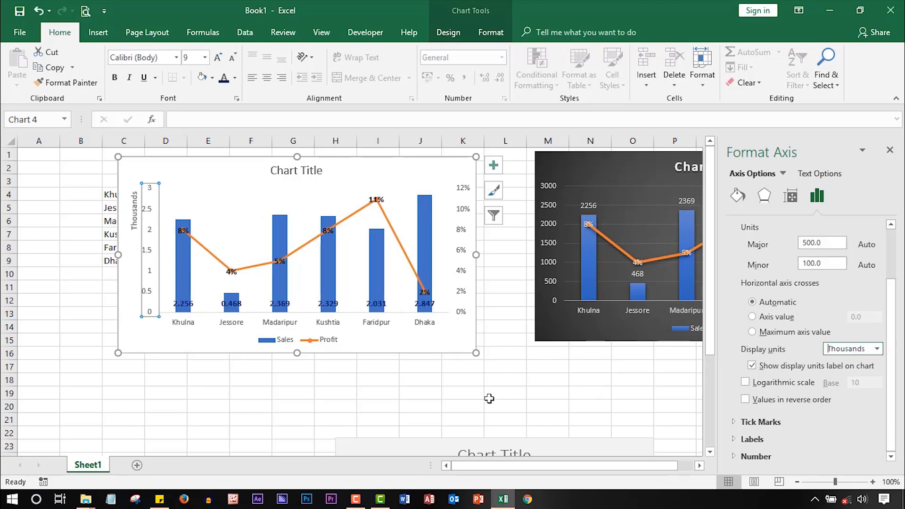
{"action": "left_click", "coordinate": [472, 401]}
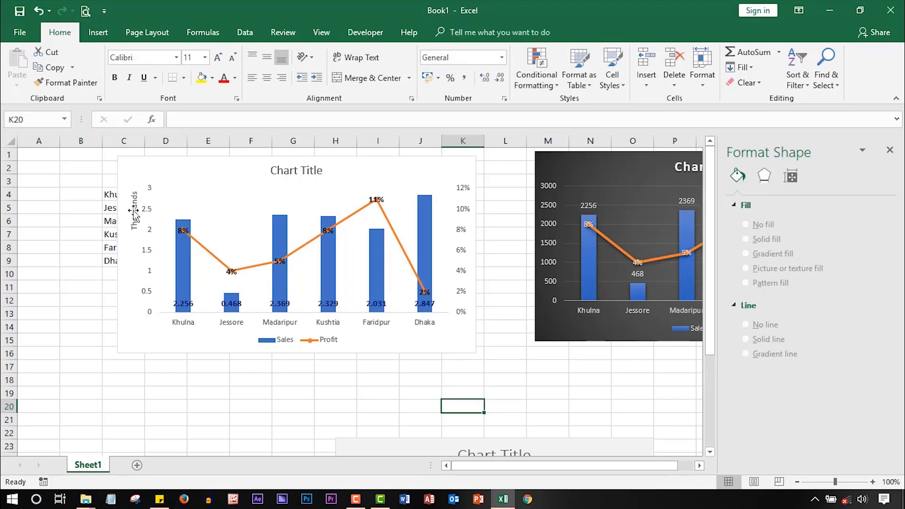
- Select the chart title text and browse Shape Styles without applying one
{"action": "left_click", "coordinate": [292, 171]}
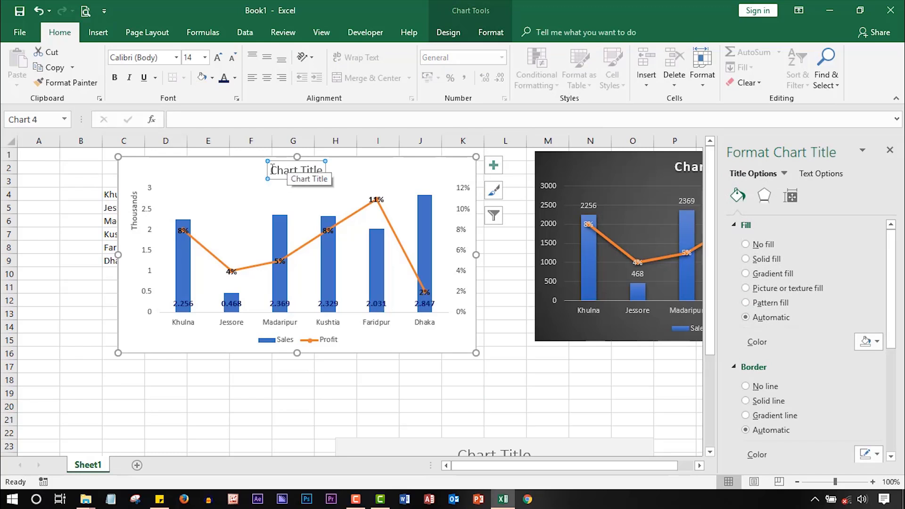
{"action": "left_click_drag", "start_coordinate": [272, 168], "coordinate": [315, 168]}
{"action": "left_click", "coordinate": [483, 38]}
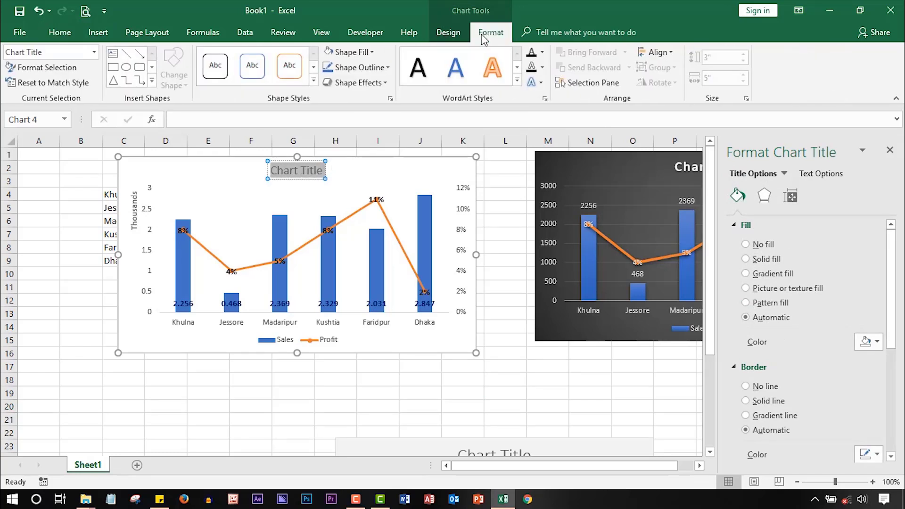
{"action": "left_click", "coordinate": [314, 80]}
{"action": "left_click", "coordinate": [438, 234]}
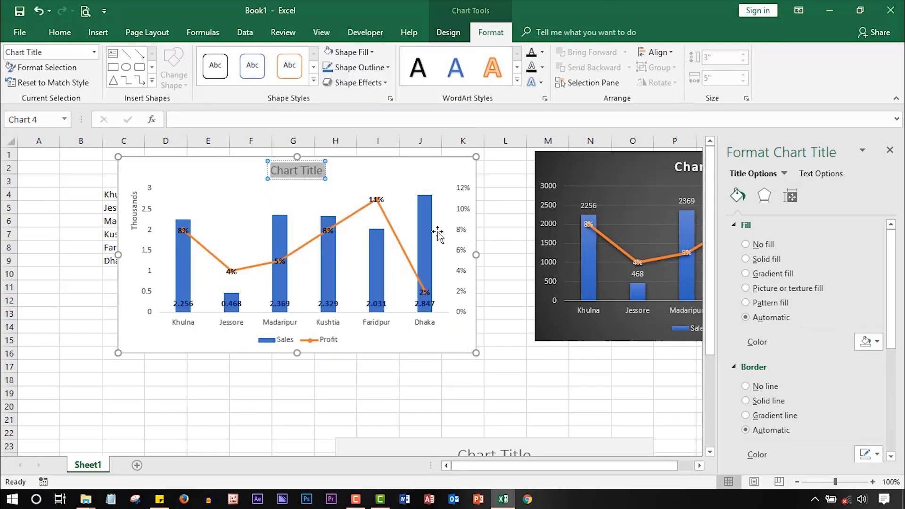
- Drag the chart down-left to reveal the data table, leaving shape styles unapplied
{"action": "left_click", "coordinate": [461, 172]}
{"action": "left_click_drag", "start_coordinate": [461, 172], "coordinate": [399, 243]}
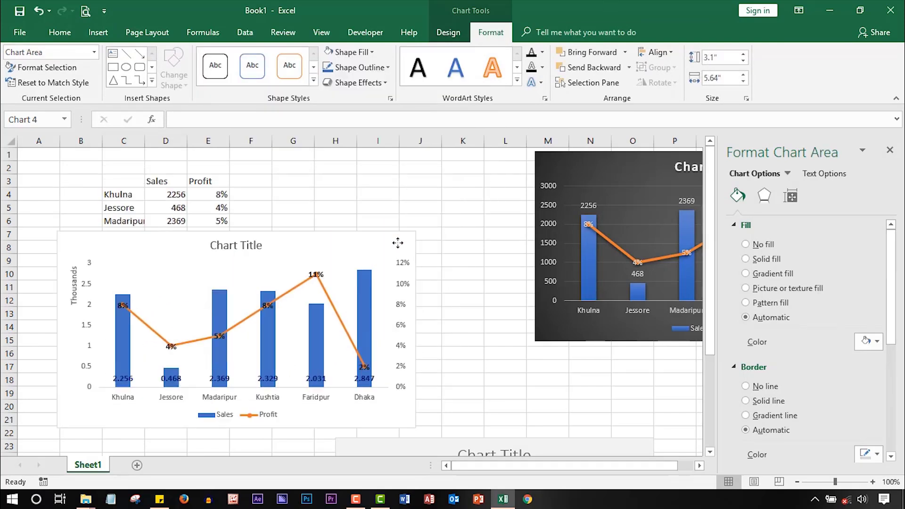
{"action": "left_click", "coordinate": [313, 81]}
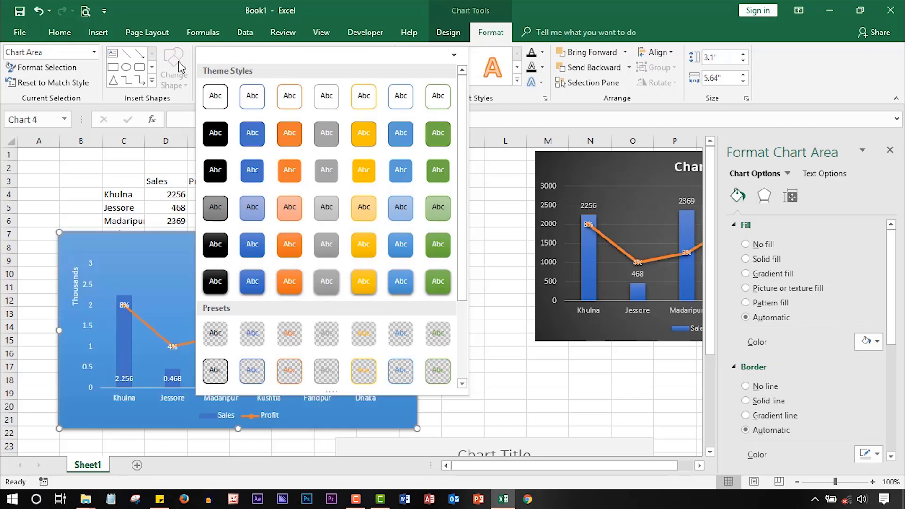
{"action": "left_click", "coordinate": [239, 6]}
- Draw a rectangle over the chart title, then delete it
{"action": "left_click", "coordinate": [128, 69]}
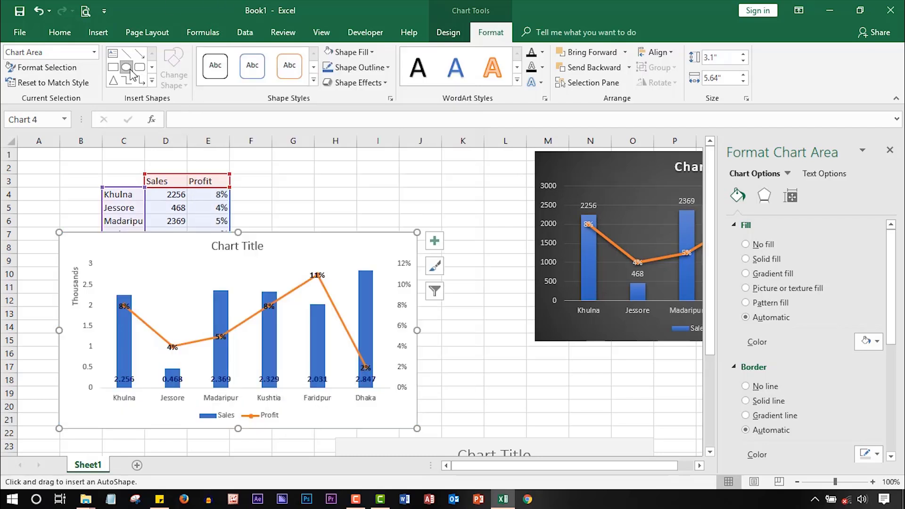
{"action": "left_click_drag", "start_coordinate": [121, 243], "coordinate": [332, 271]}
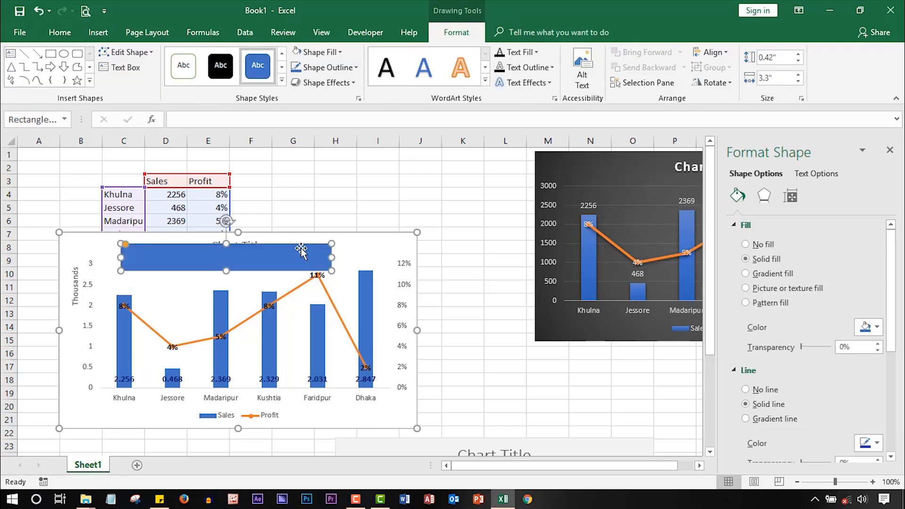
{"action": "key", "text": "Delete"}
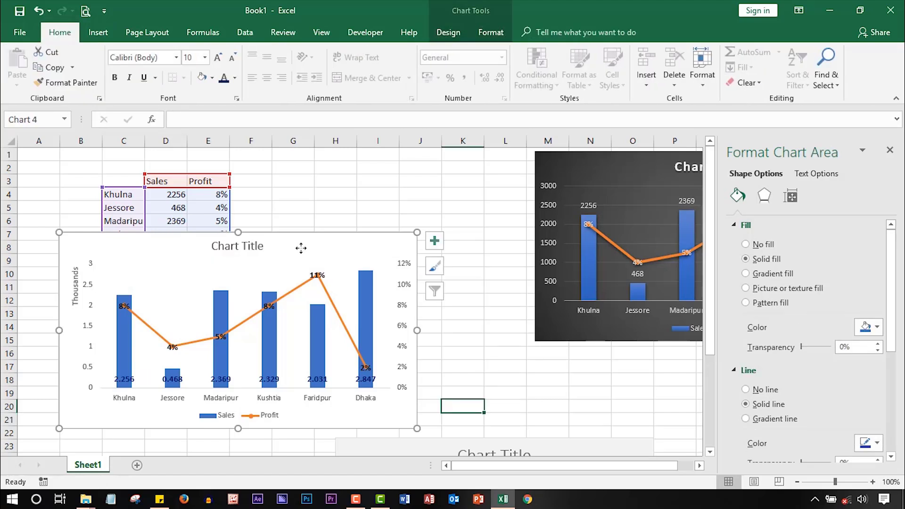
- Fill the Sales columns with gold, leaving their outline unchanged
{"action": "left_click", "coordinate": [496, 31]}
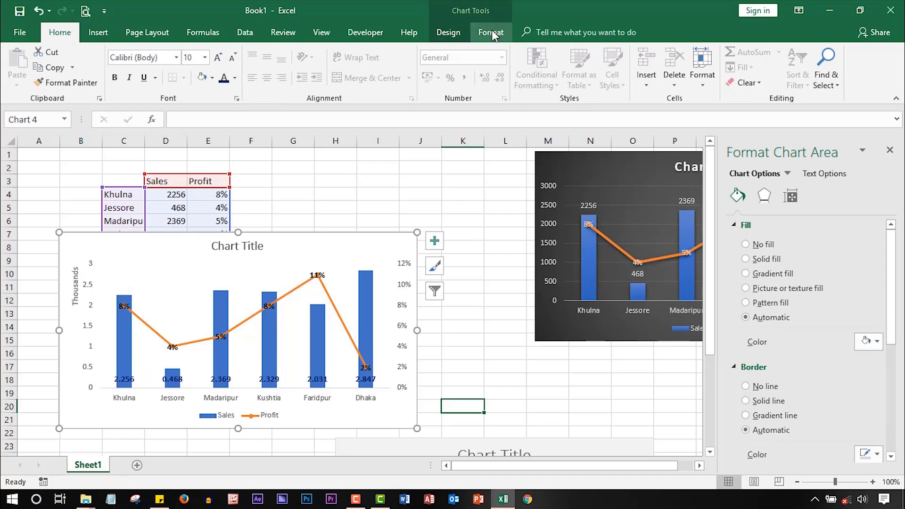
{"action": "left_click", "coordinate": [318, 277]}
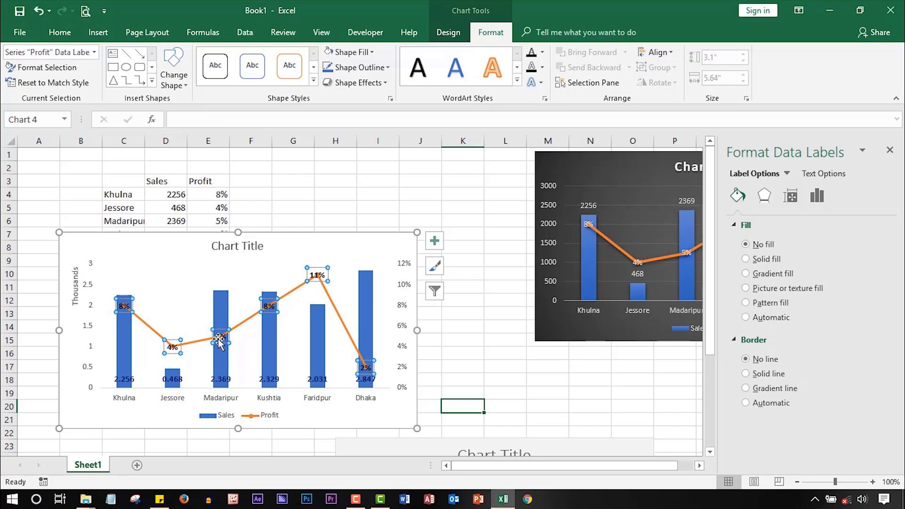
{"action": "left_click", "coordinate": [368, 281]}
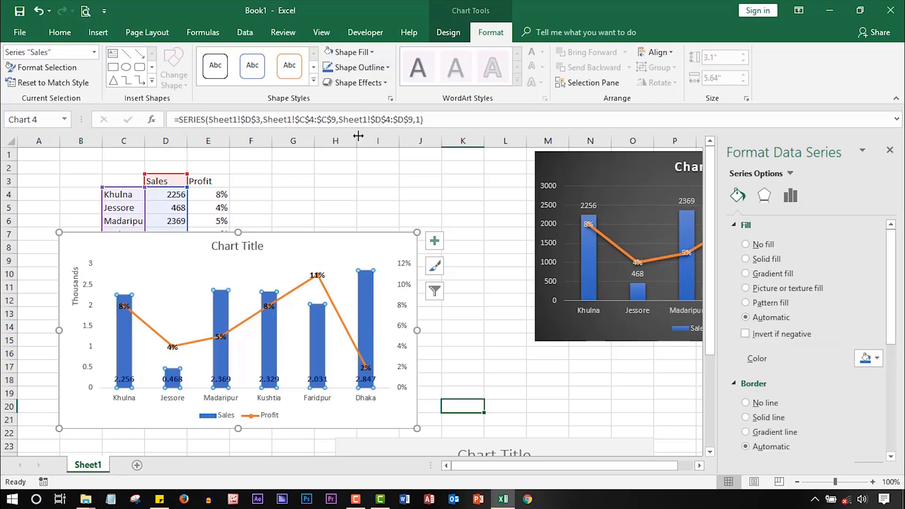
{"action": "left_click", "coordinate": [376, 55]}
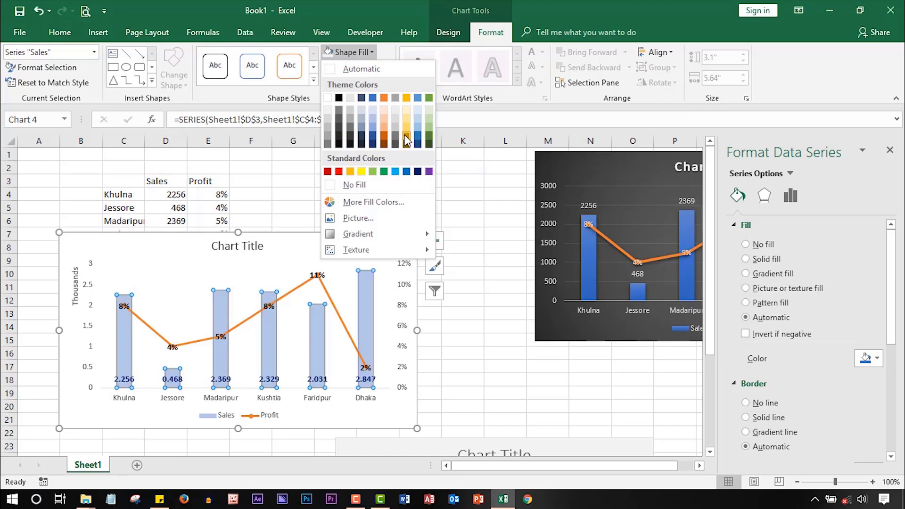
{"action": "left_click", "coordinate": [353, 171]}
{"action": "left_click", "coordinate": [386, 67]}
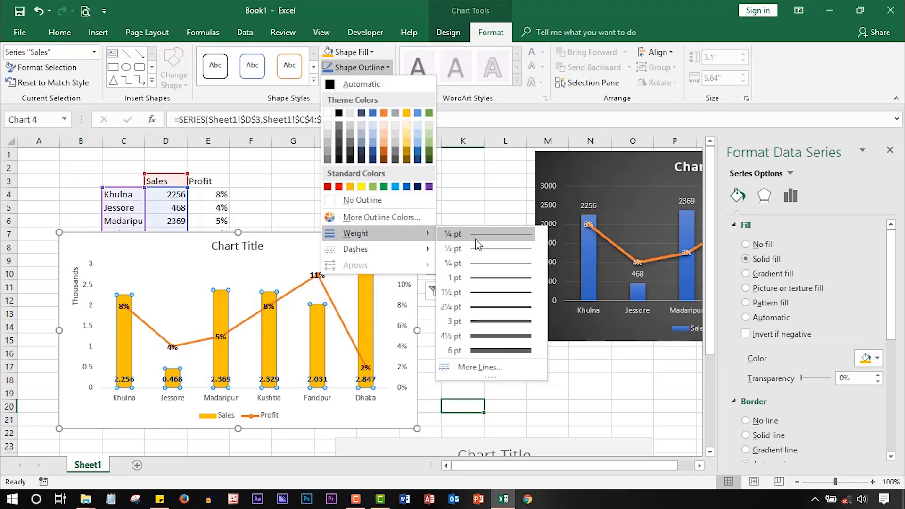
{"action": "mouse_move", "coordinate": [355, 234]}
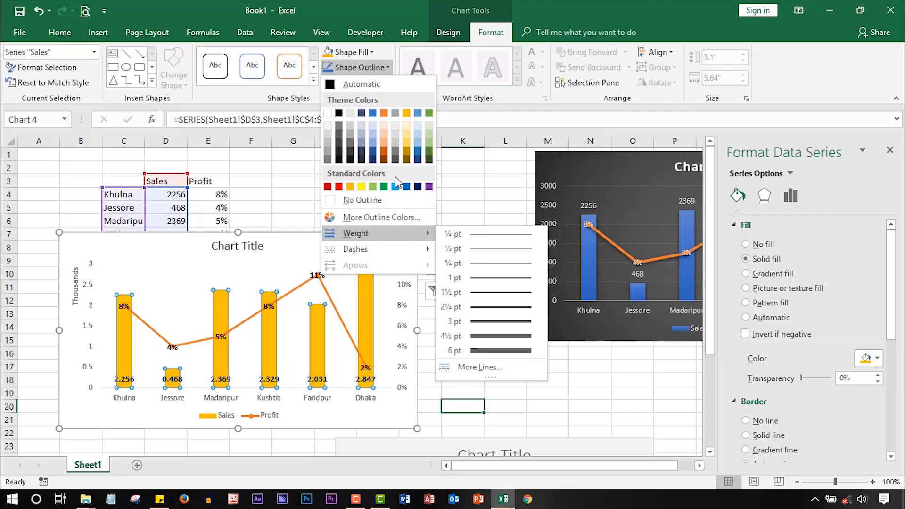
{"action": "left_click", "coordinate": [399, 5]}
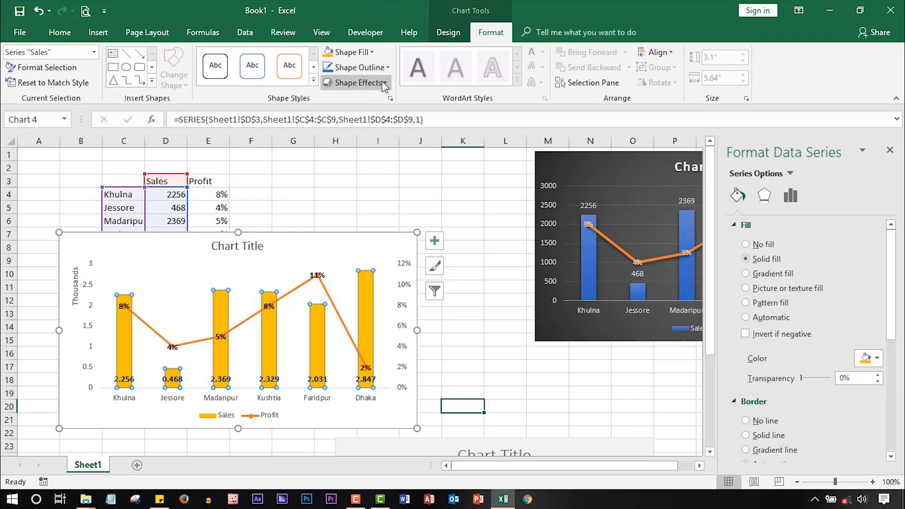
- Give the Sales columns an outer Offset: Bottom shadow
{"action": "left_click", "coordinate": [382, 81]}
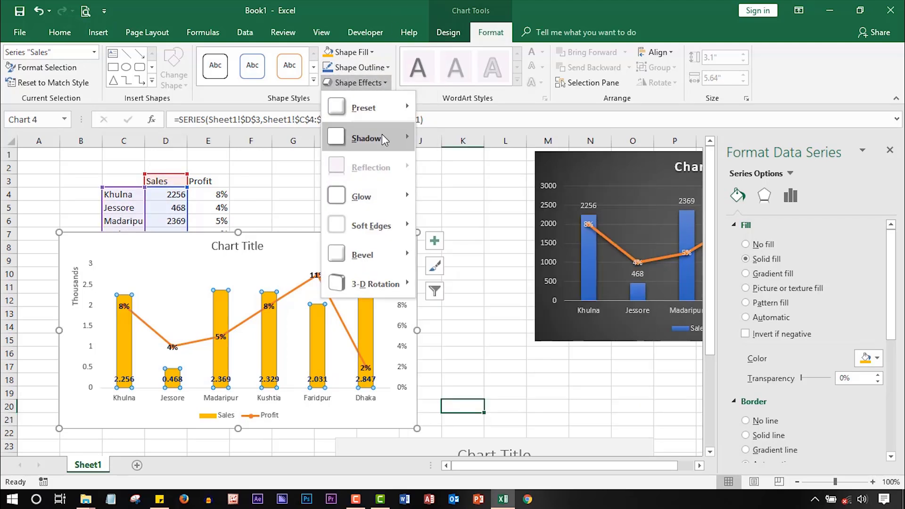
{"action": "mouse_move", "coordinate": [367, 138]}
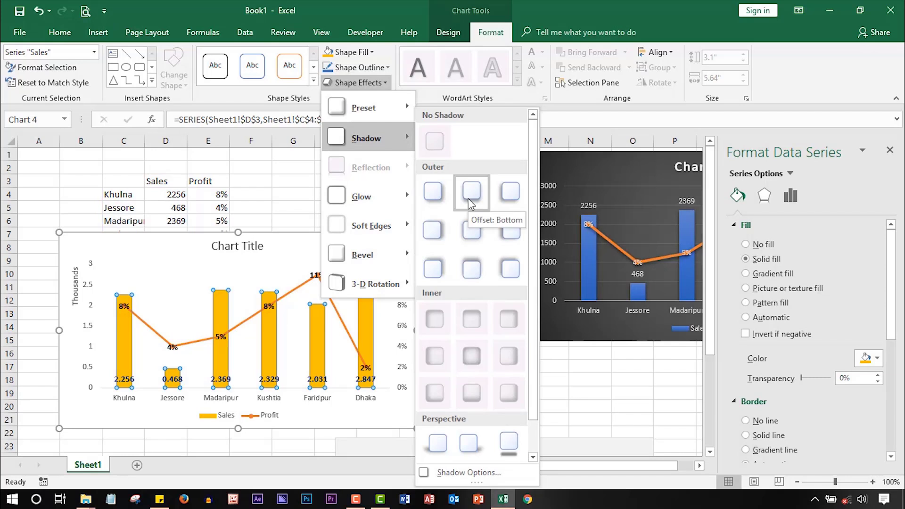
{"action": "left_click", "coordinate": [469, 199]}
{"action": "left_click", "coordinate": [198, 283]}
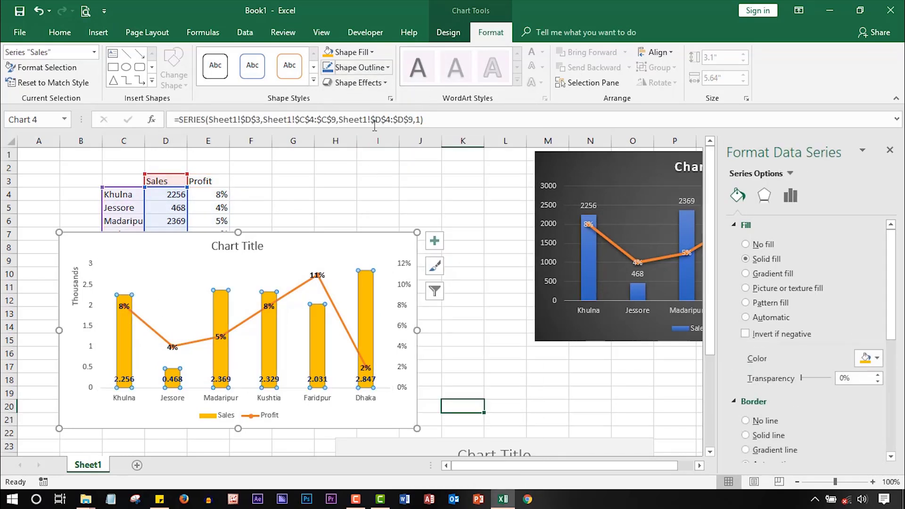
{"action": "left_click", "coordinate": [392, 243]}
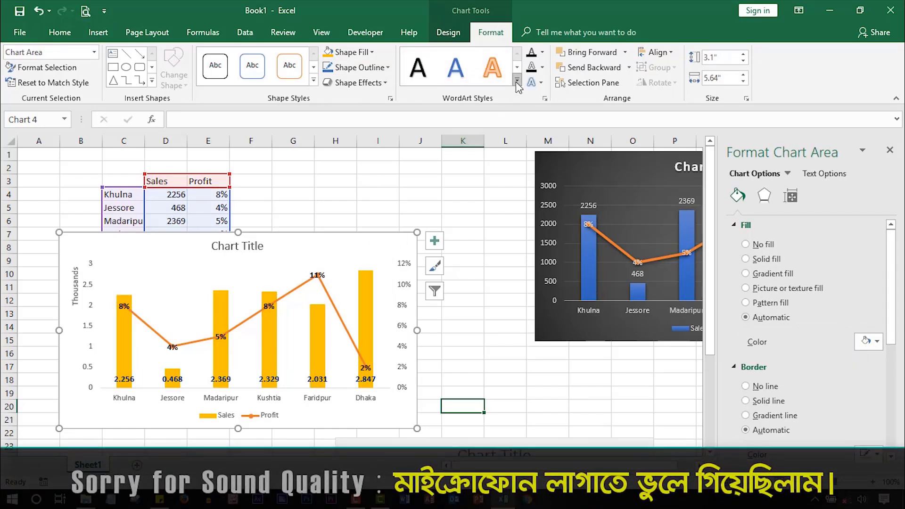
{"action": "left_click", "coordinate": [517, 81]}
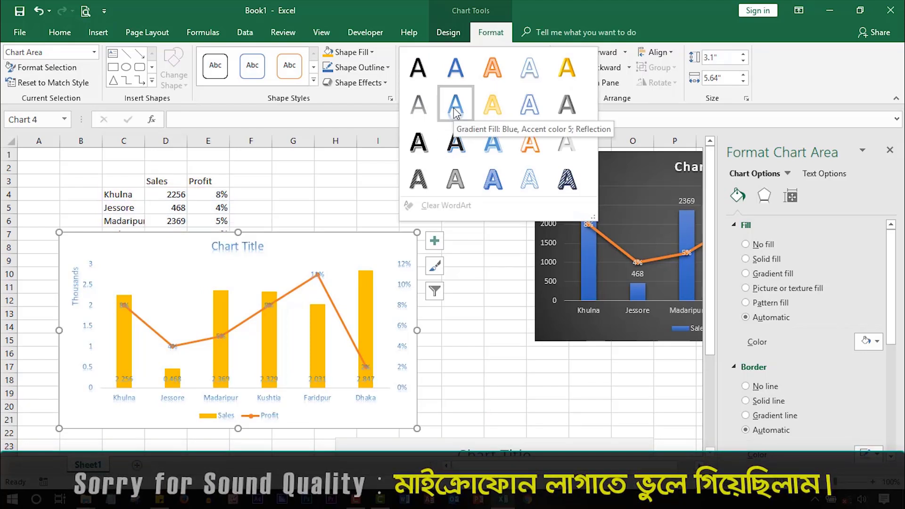
{"action": "key", "text": "Escape"}
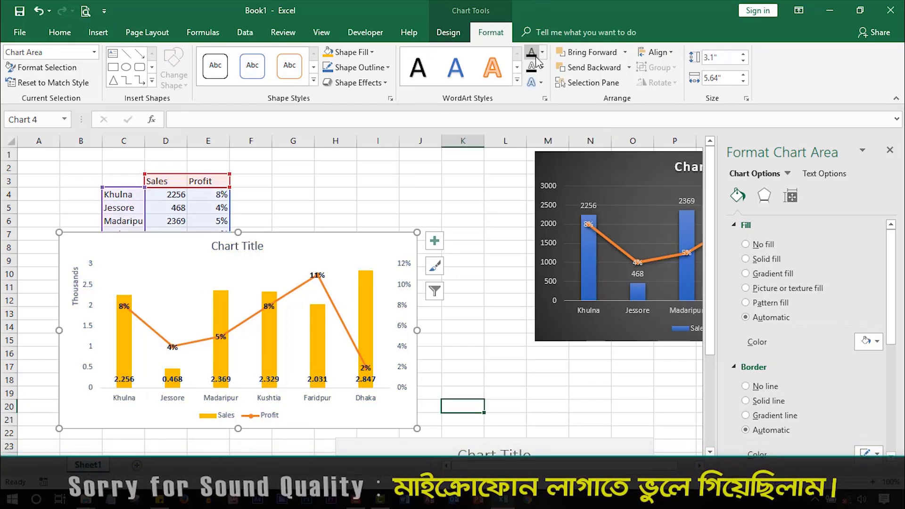
{"action": "left_click", "coordinate": [543, 52]}
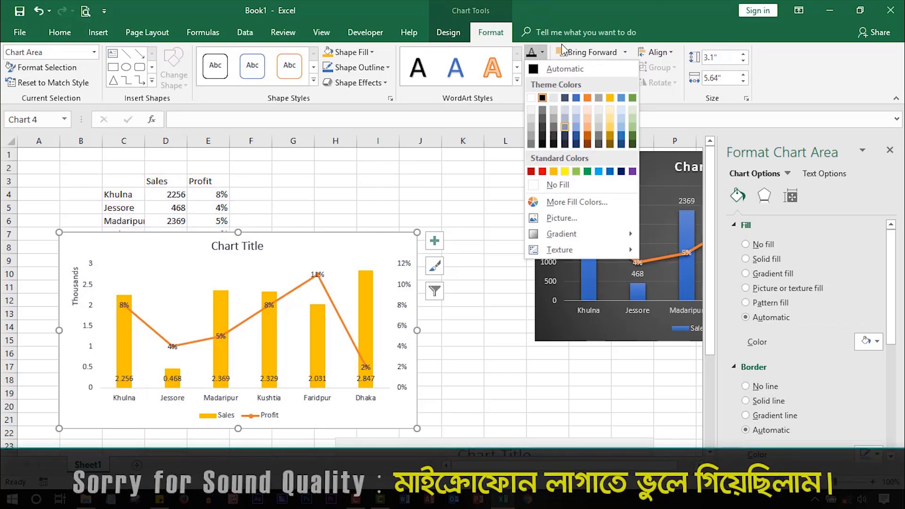
{"action": "left_click", "coordinate": [542, 52]}
{"action": "left_click", "coordinate": [543, 70]}
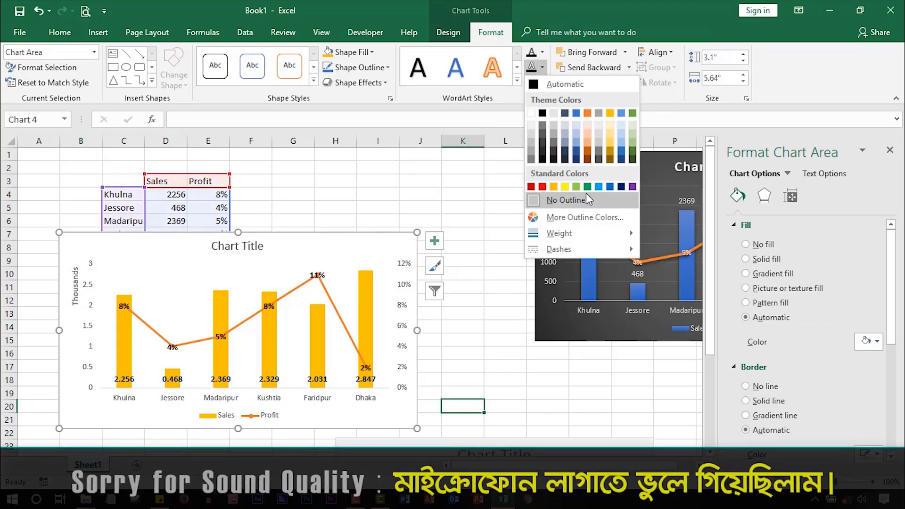
{"action": "left_click", "coordinate": [569, 5]}
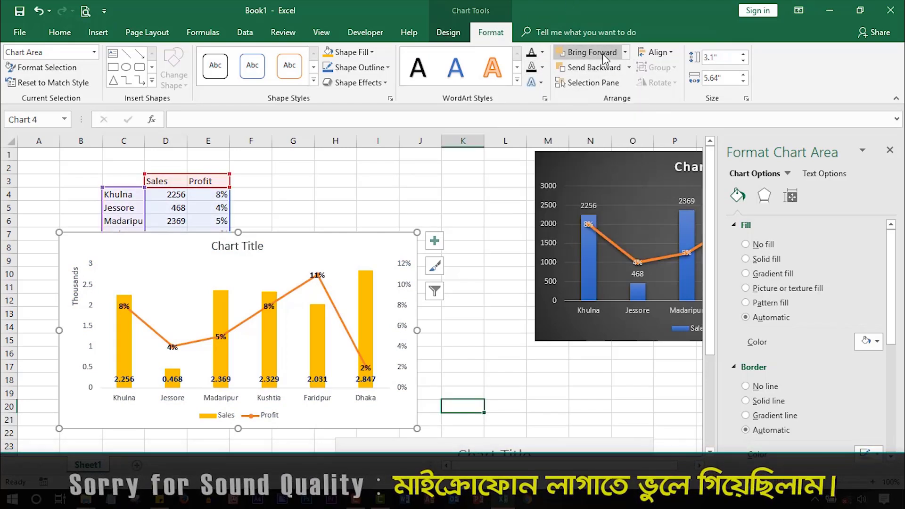
- Move the yellow chart up beside the table, trying Send Backward and Bring Forward
{"action": "left_click_drag", "start_coordinate": [377, 239], "coordinate": [622, 180]}
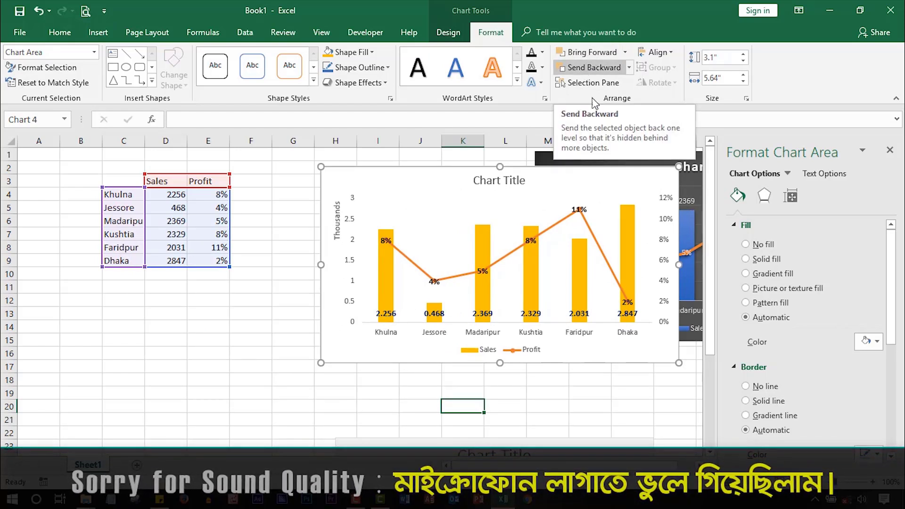
{"action": "left_click", "coordinate": [609, 71]}
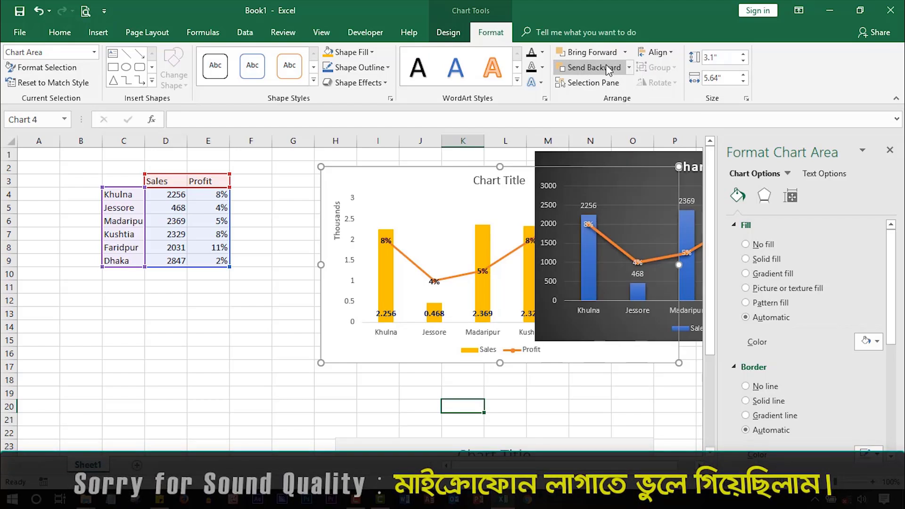
{"action": "left_click", "coordinate": [604, 55]}
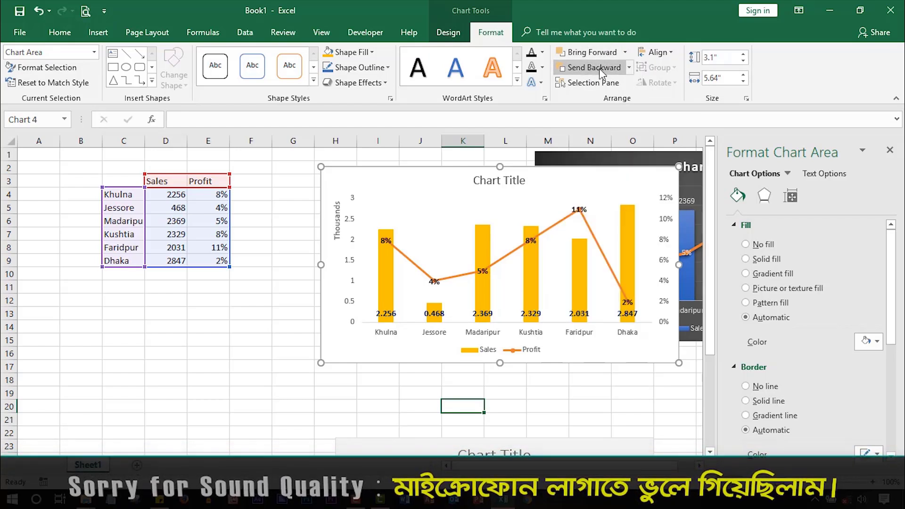
{"action": "left_click", "coordinate": [599, 70]}
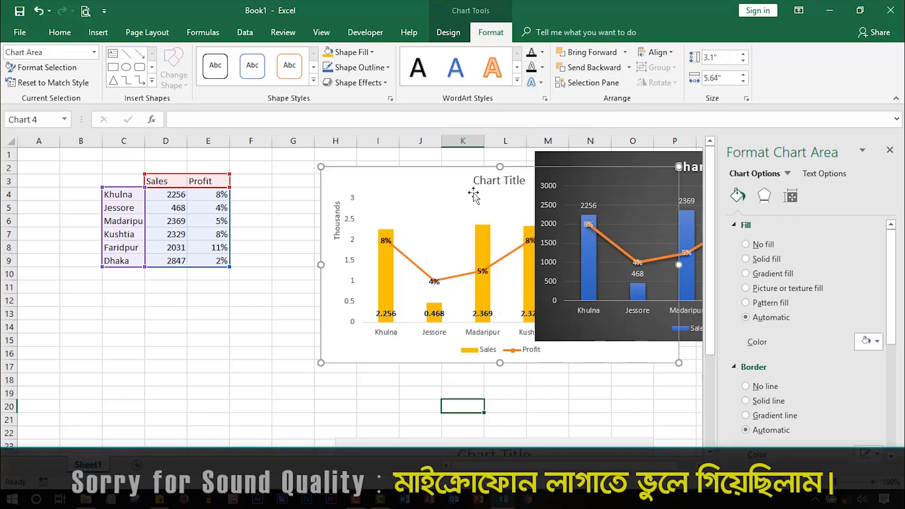
{"action": "left_click", "coordinate": [629, 68]}
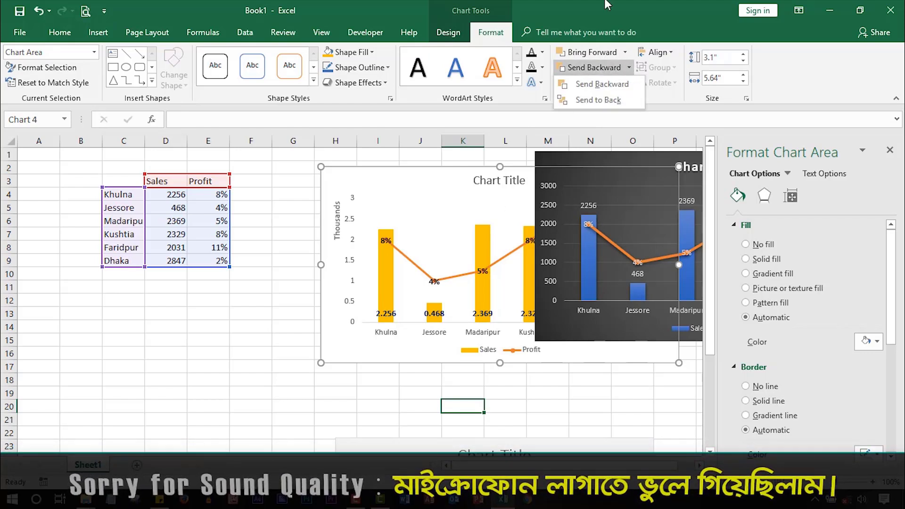
{"action": "left_click", "coordinate": [609, 95]}
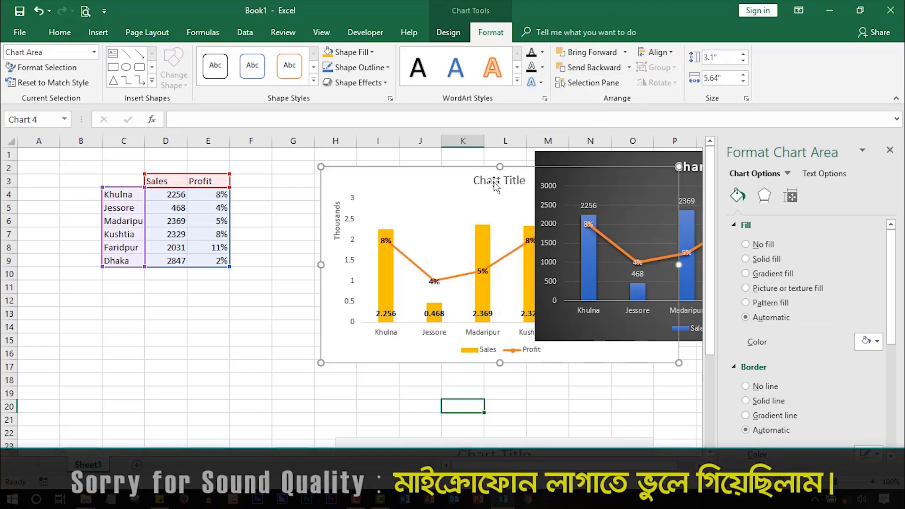
{"action": "left_click", "coordinate": [587, 54]}
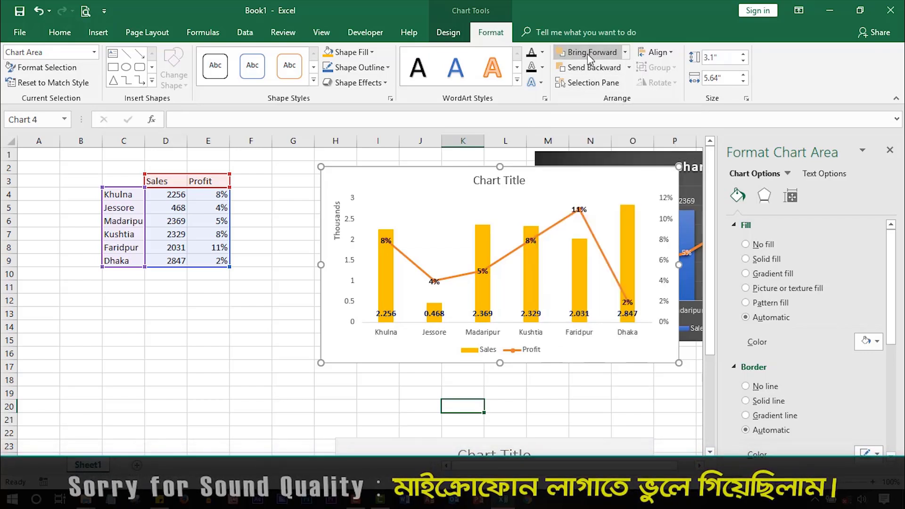
{"action": "left_click_drag", "start_coordinate": [494, 194], "coordinate": [422, 192]}
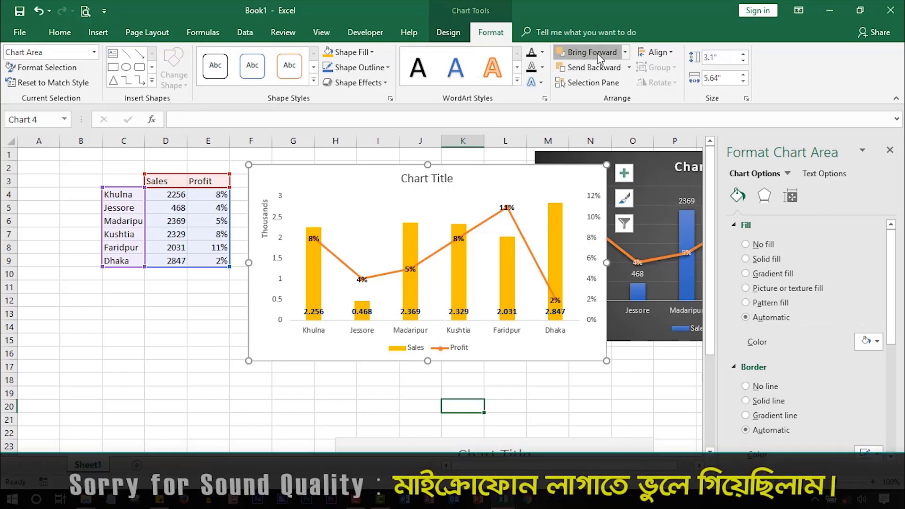
- Bring the dark chart to the front and nudge the yellow chart slightly up-right
{"action": "left_click", "coordinate": [649, 160]}
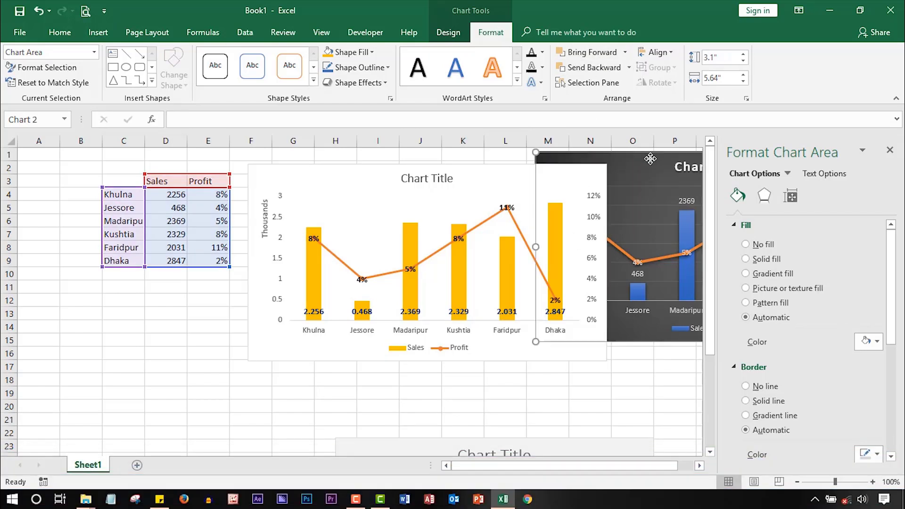
{"action": "left_click", "coordinate": [628, 54]}
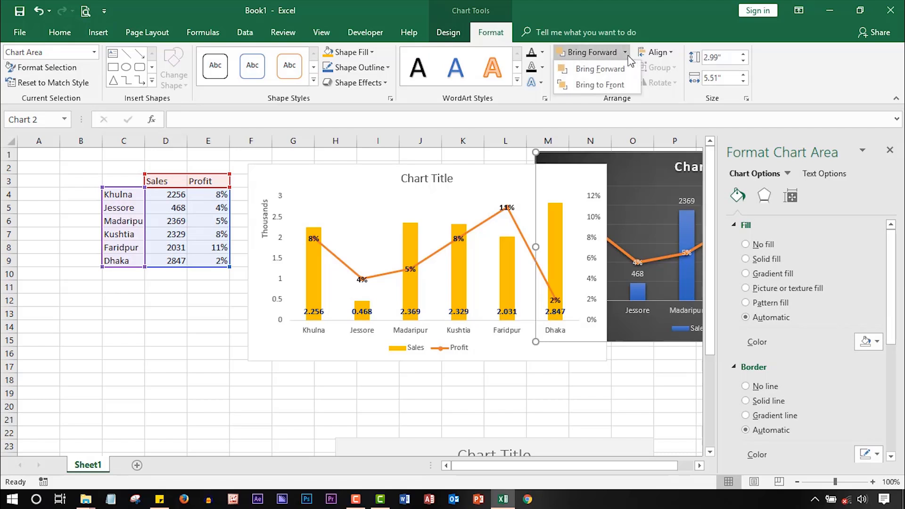
{"action": "left_click", "coordinate": [600, 84]}
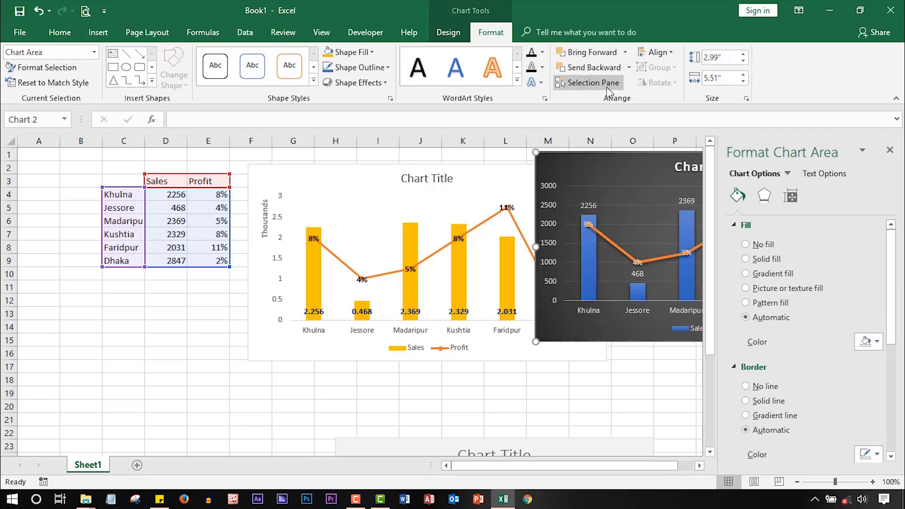
{"action": "left_click", "coordinate": [448, 181]}
{"action": "left_click_drag", "start_coordinate": [477, 187], "coordinate": [489, 179]}
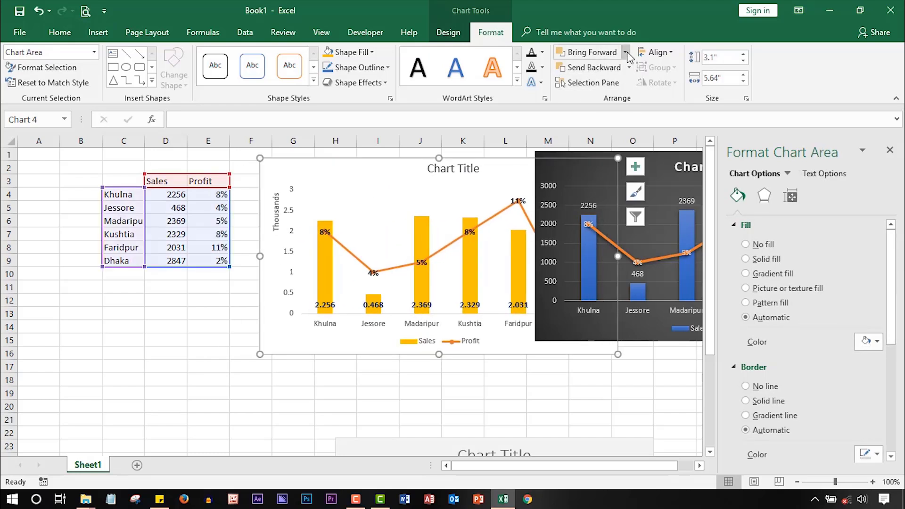
- Bring the yellow chart forward and select both charts together
{"action": "left_click", "coordinate": [595, 52]}
{"action": "left_click", "coordinate": [660, 53]}
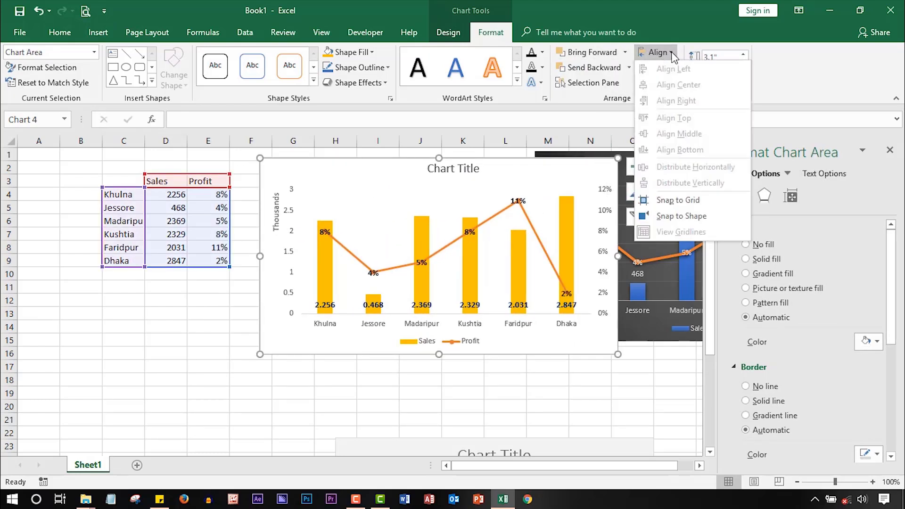
{"action": "left_click", "coordinate": [520, 191]}
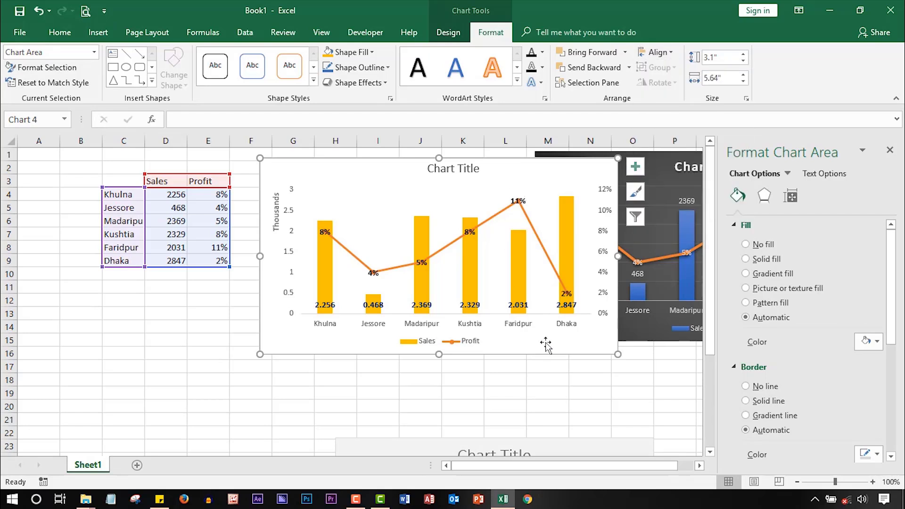
{"action": "left_click", "coordinate": [597, 366]}
{"action": "left_click", "coordinate": [619, 336]}
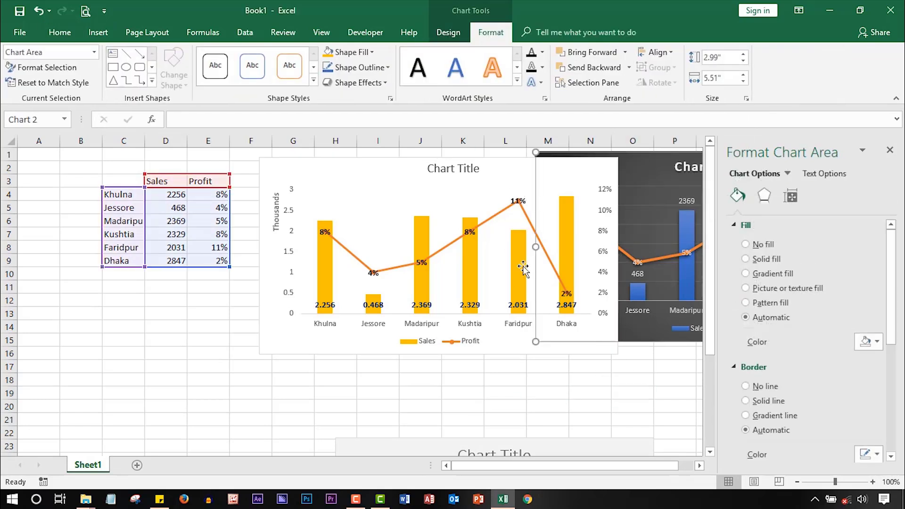
{"action": "left_click", "coordinate": [471, 179]}
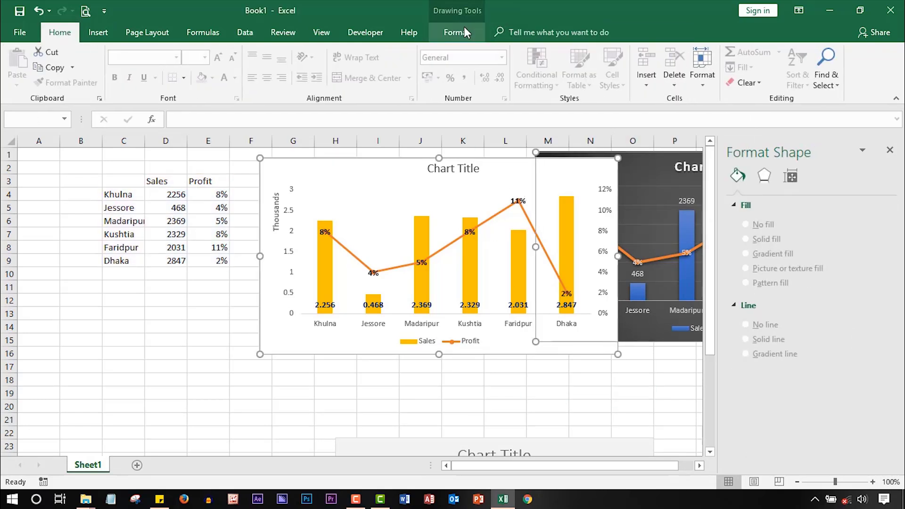
- Try Align Left, Align Right, Align Top and Align Bottom on both charts
{"action": "left_click", "coordinate": [722, 53]}
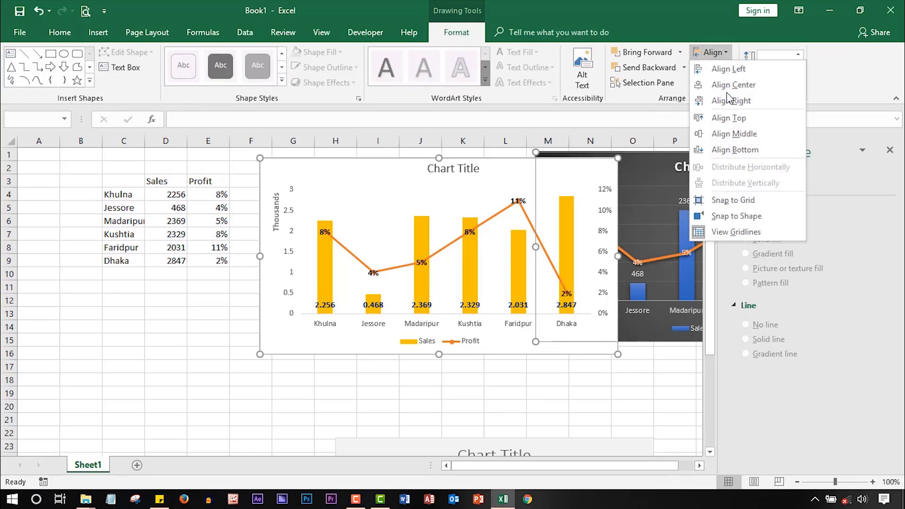
{"action": "left_click", "coordinate": [745, 73]}
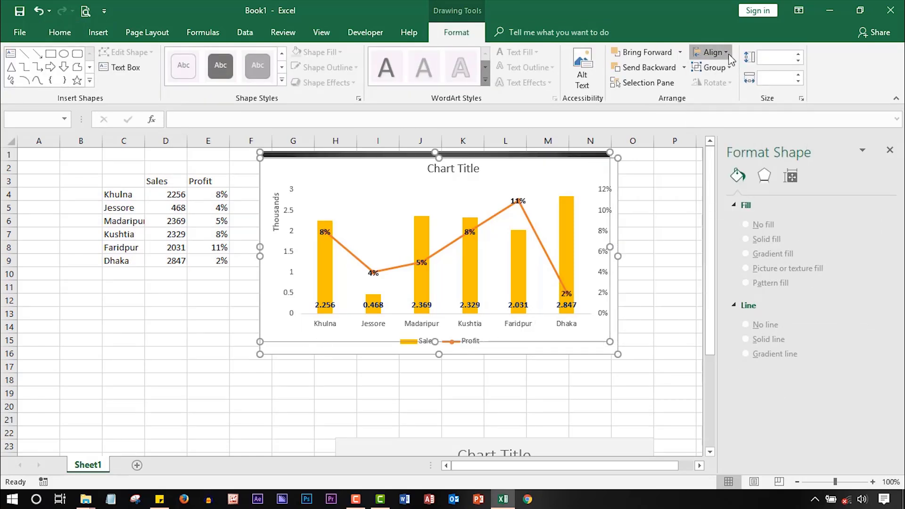
{"action": "left_click", "coordinate": [712, 53]}
{"action": "left_click", "coordinate": [734, 85]}
{"action": "left_click", "coordinate": [712, 53]}
{"action": "left_click", "coordinate": [739, 103]}
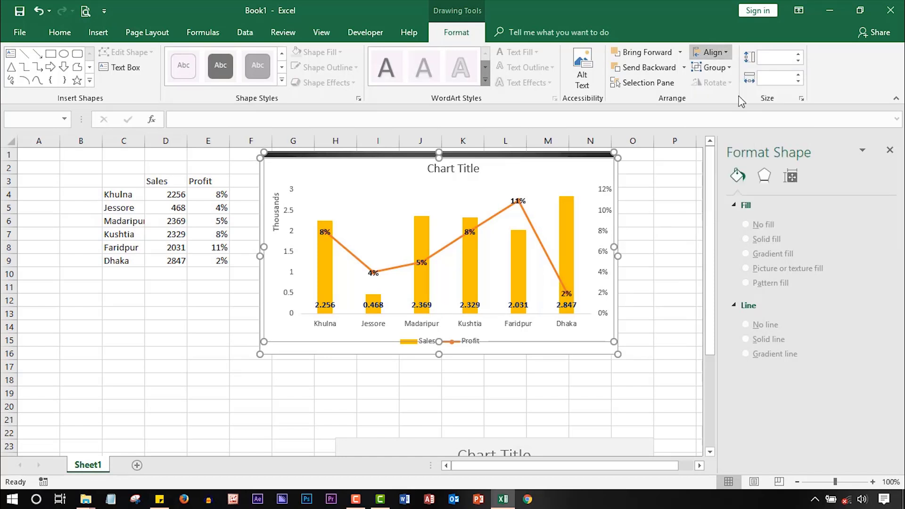
{"action": "left_click", "coordinate": [712, 52]}
{"action": "left_click", "coordinate": [745, 120]}
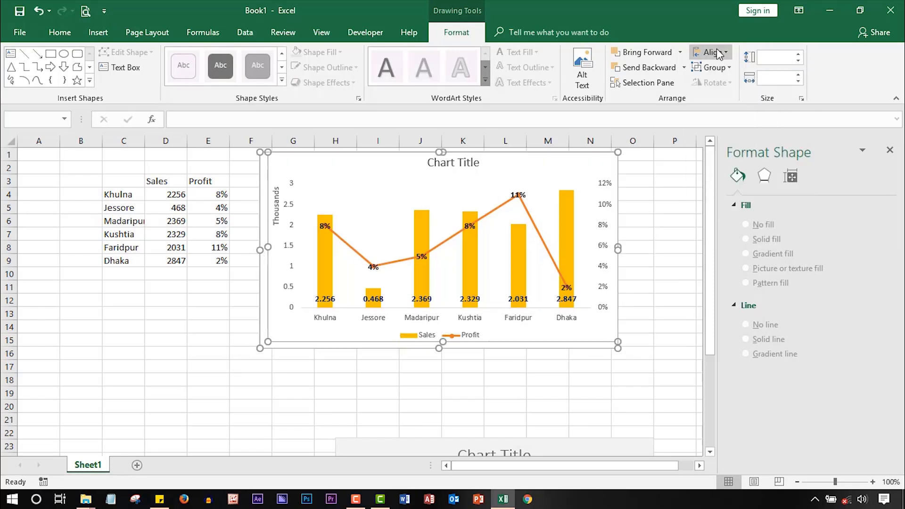
{"action": "left_click", "coordinate": [712, 52]}
{"action": "left_click", "coordinate": [735, 150]}
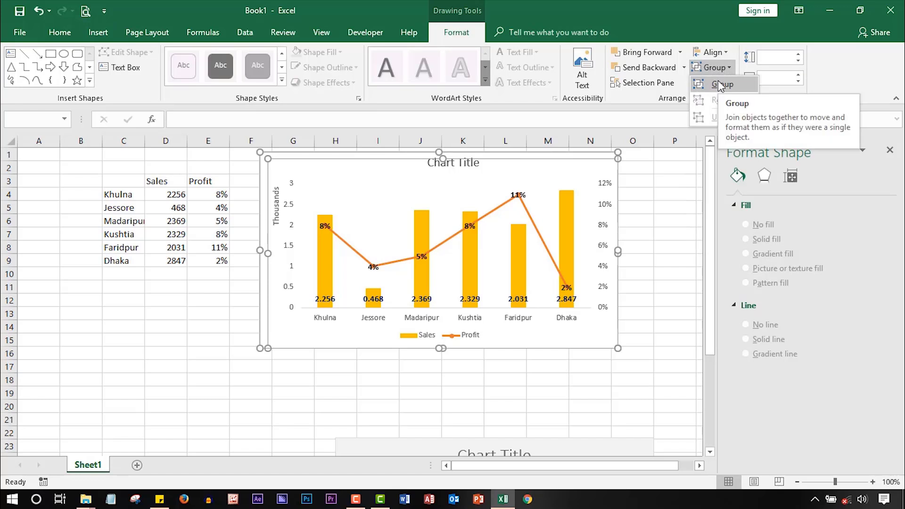
{"action": "left_click", "coordinate": [718, 84]}
- Move the yellow chart down, drag the dark chart up-right, and close the formatting pane
{"action": "left_click_drag", "start_coordinate": [627, 224], "coordinate": [628, 272]}
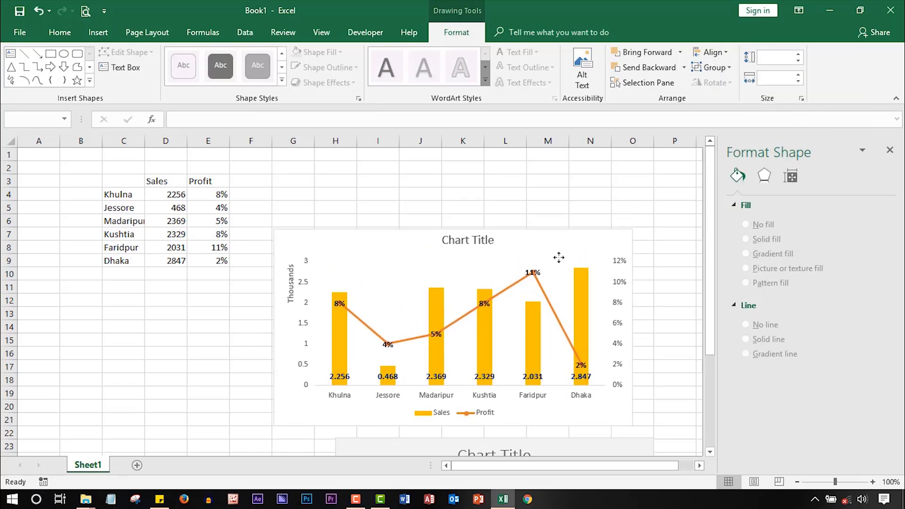
{"action": "left_click", "coordinate": [727, 76]}
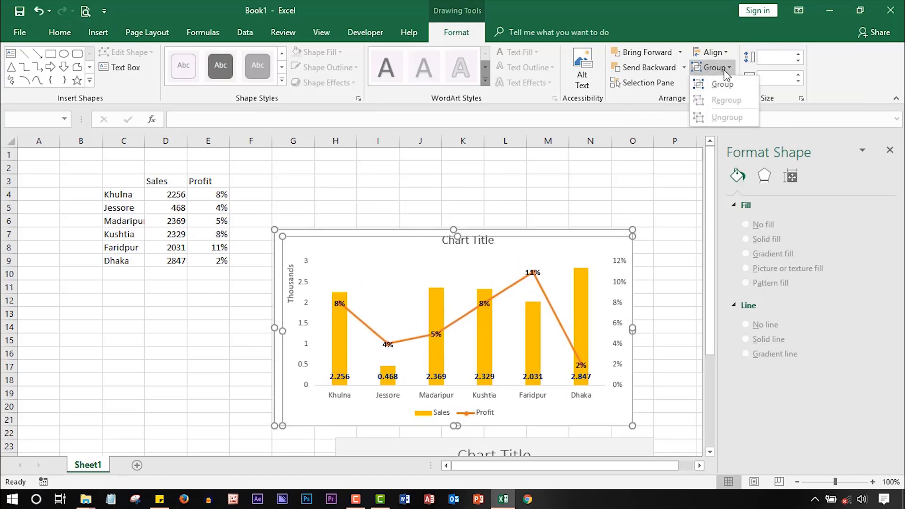
{"action": "left_click_drag", "start_coordinate": [331, 232], "coordinate": [422, 239]}
{"action": "left_click", "coordinate": [313, 228]}
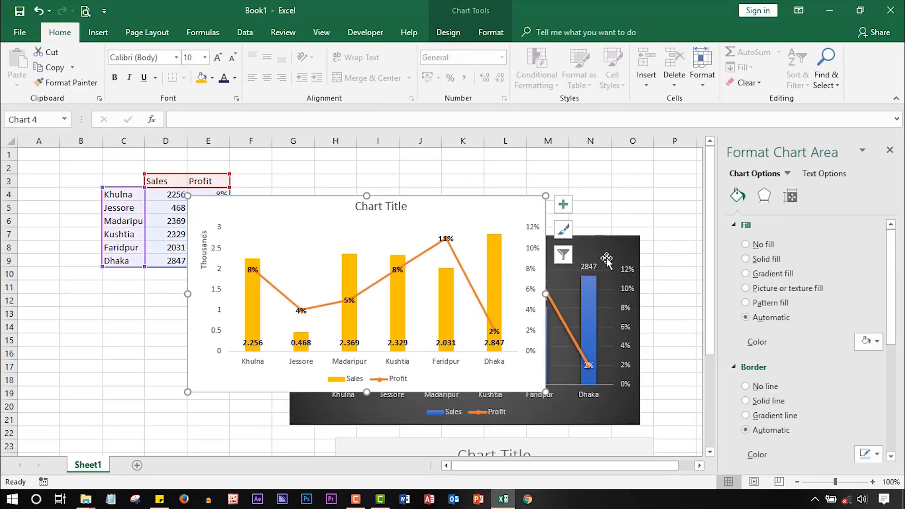
{"action": "mouse_move", "coordinate": [607, 261]}
{"action": "left_mouse_down"}
{"action": "mouse_move", "coordinate": [640, 235]}
{"action": "mouse_move", "coordinate": [834, 206]}
{"action": "mouse_move", "coordinate": [797, 216]}
{"action": "left_mouse_up"}
{"action": "left_click", "coordinate": [891, 149]}
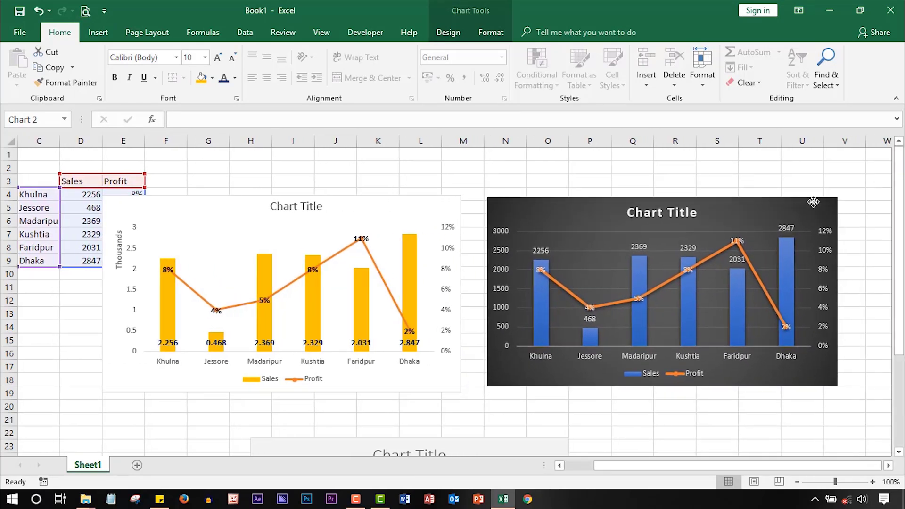
- Select the second table C27:E33 and drag the 100% stacked chart right to columns N–T
{"action": "scroll", "coordinate": [325, 249], "scroll_direction": "down", "scroll_amount": 4}
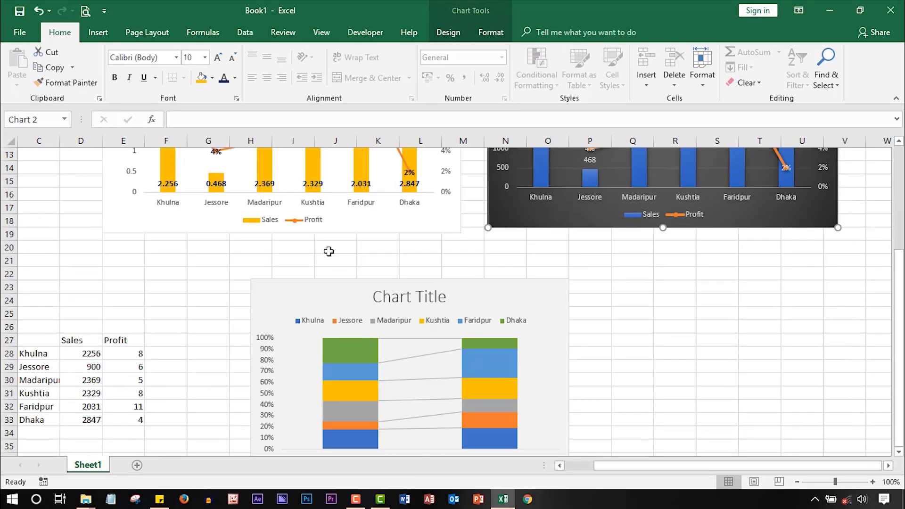
{"action": "scroll", "coordinate": [339, 255], "scroll_direction": "down", "scroll_amount": 2}
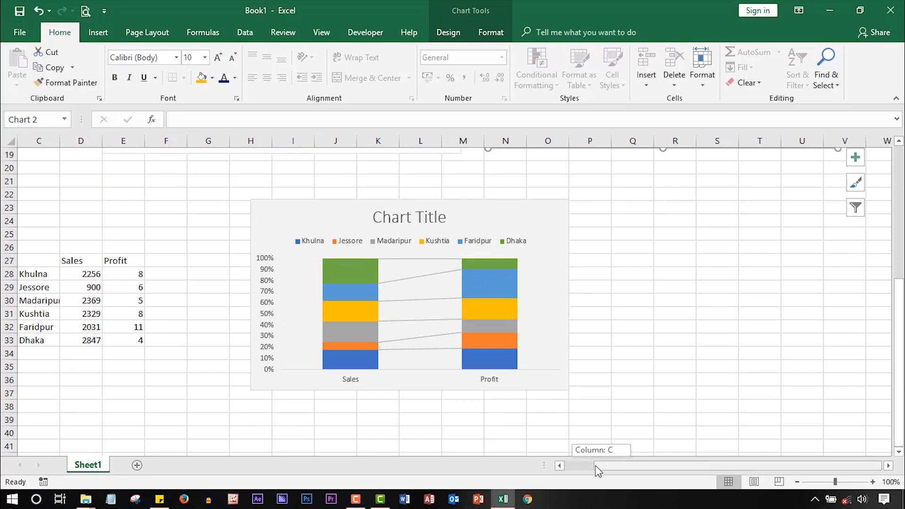
{"action": "left_click_drag", "start_coordinate": [601, 466], "coordinate": [571, 466]}
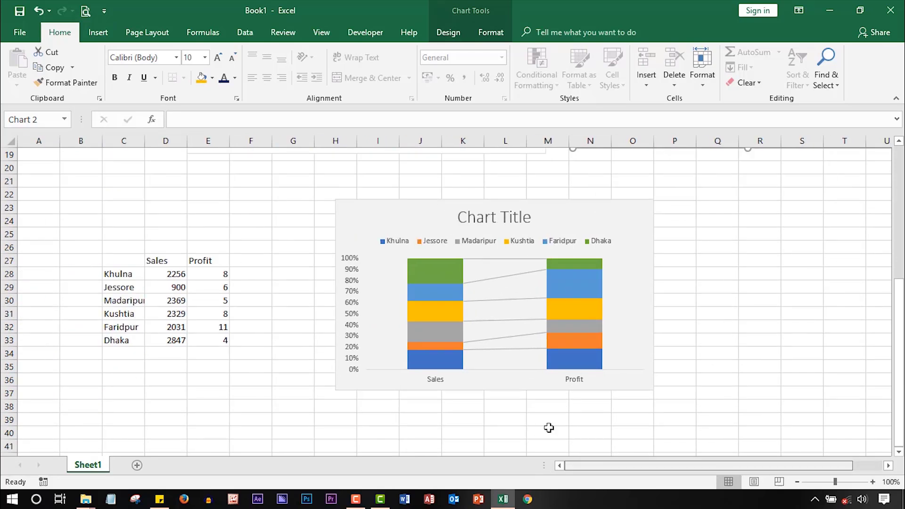
{"action": "left_click", "coordinate": [447, 280]}
{"action": "left_click", "coordinate": [441, 271]}
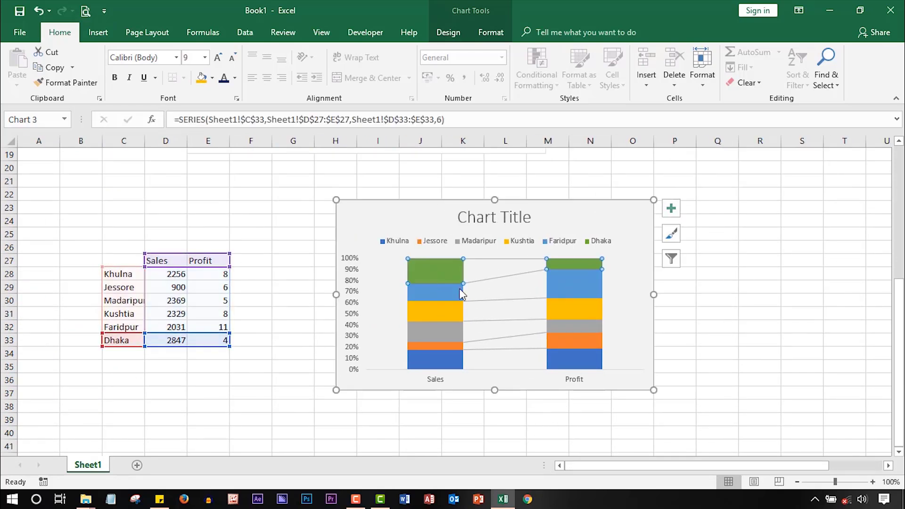
{"action": "left_click", "coordinate": [282, 192]}
{"action": "left_click_drag", "start_coordinate": [126, 262], "coordinate": [223, 341]}
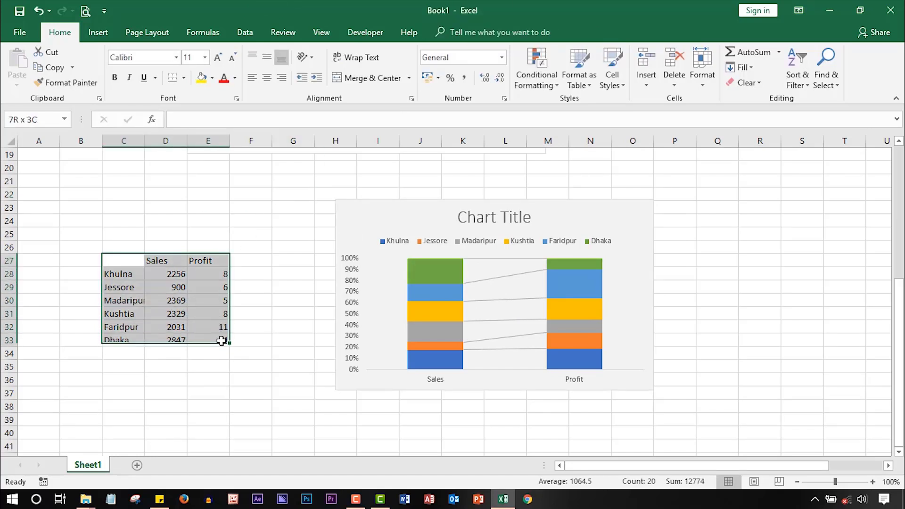
{"action": "mouse_move", "coordinate": [344, 219]}
{"action": "left_mouse_down"}
{"action": "mouse_move", "coordinate": [606, 197]}
{"action": "mouse_move", "coordinate": [575, 217]}
{"action": "left_mouse_up"}
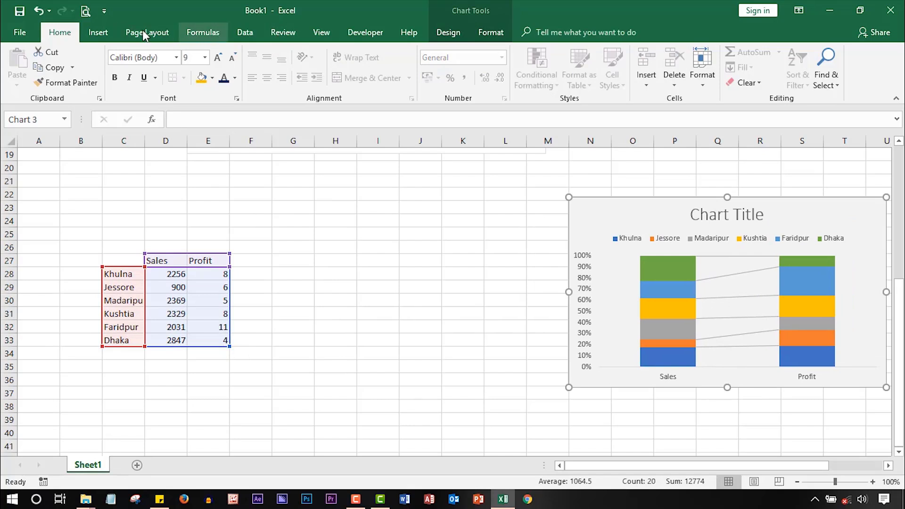
{"action": "left_click", "coordinate": [106, 34]}
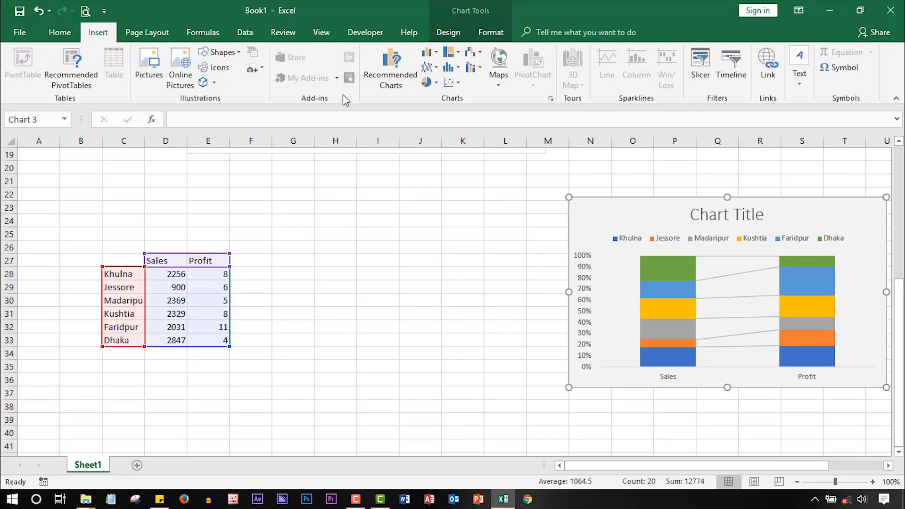
- Insert a stacked column chart of C27:E33 beside the table, switching rows/columns so cities stack
{"action": "left_click", "coordinate": [434, 58]}
{"action": "left_click", "coordinate": [503, 97]}
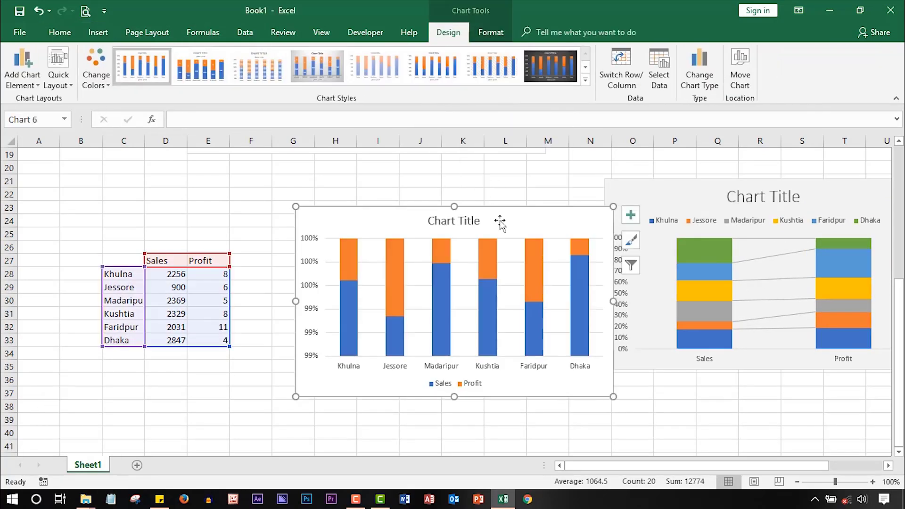
{"action": "left_click_drag", "start_coordinate": [499, 220], "coordinate": [481, 197]}
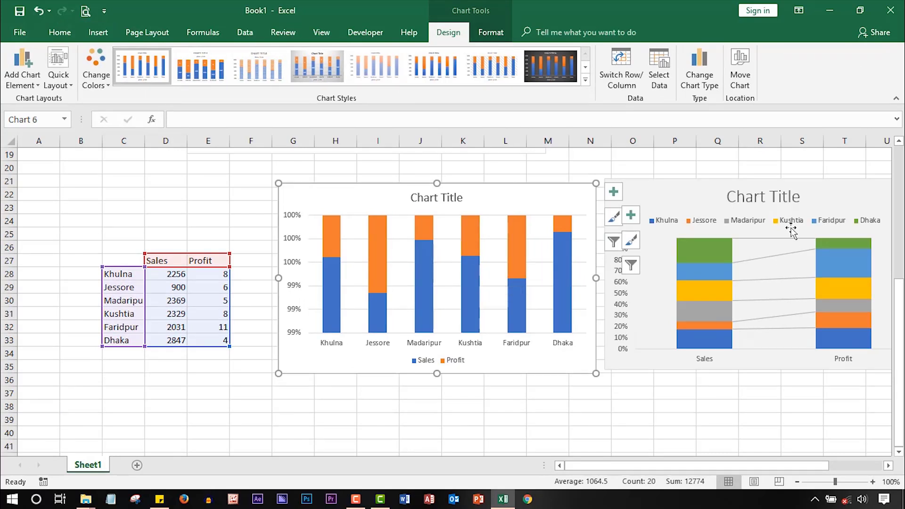
{"action": "left_click_drag", "start_coordinate": [592, 203], "coordinate": [564, 205]}
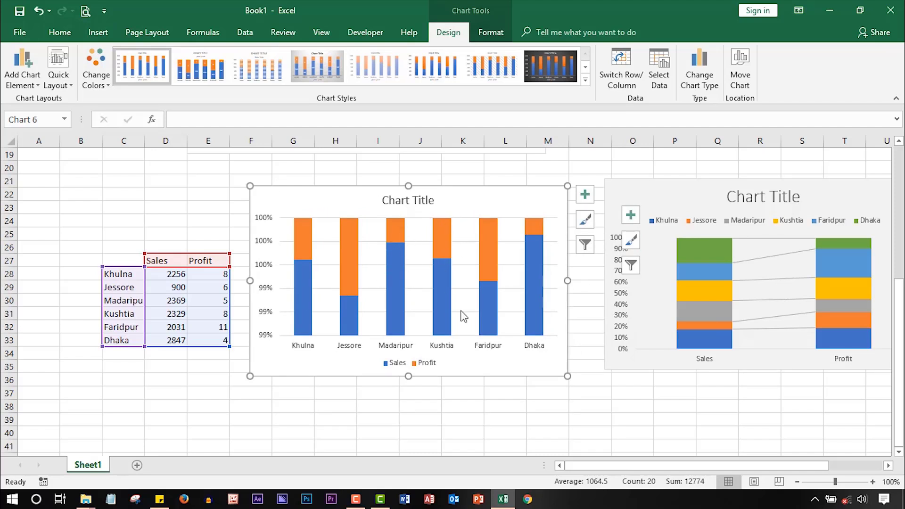
{"action": "left_click", "coordinate": [625, 57]}
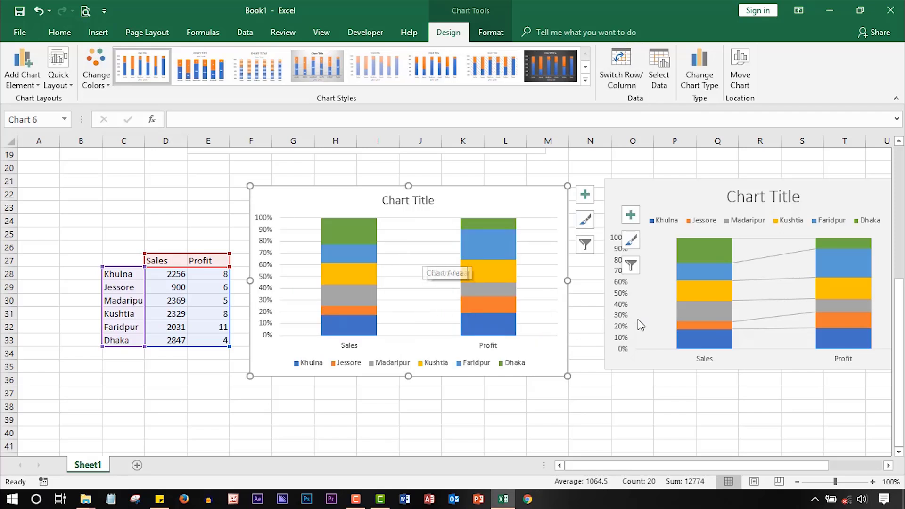
{"action": "left_click", "coordinate": [624, 59]}
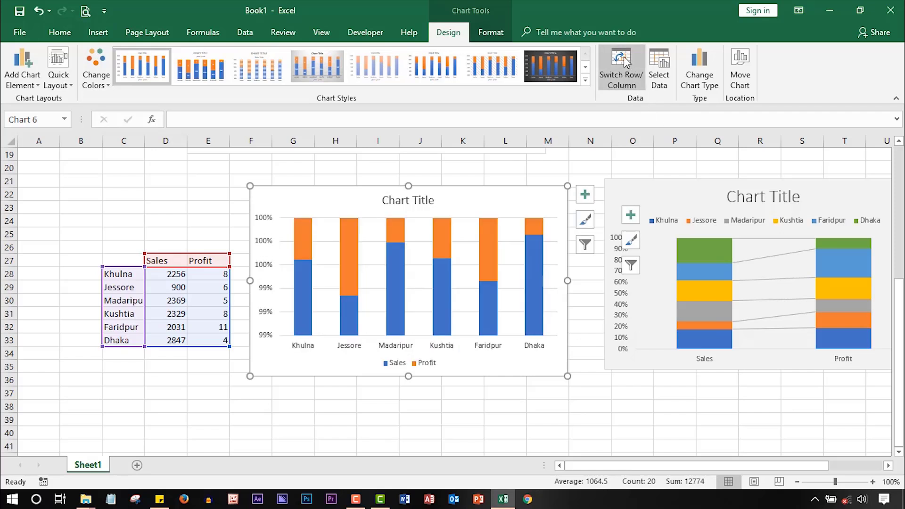
{"action": "left_click", "coordinate": [625, 61]}
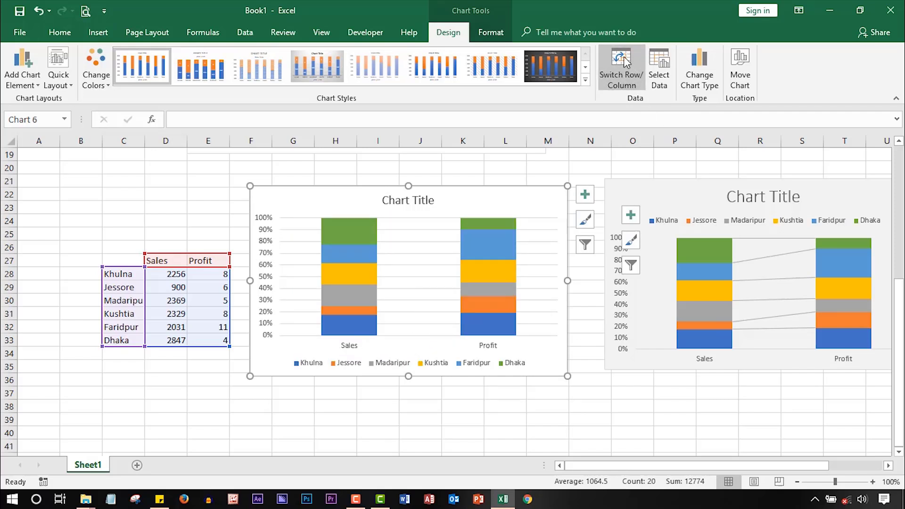
{"action": "left_click", "coordinate": [304, 230]}
- Select the new stacked chart and add data labels to the Dhaka series
{"action": "key", "text": "Escape"}
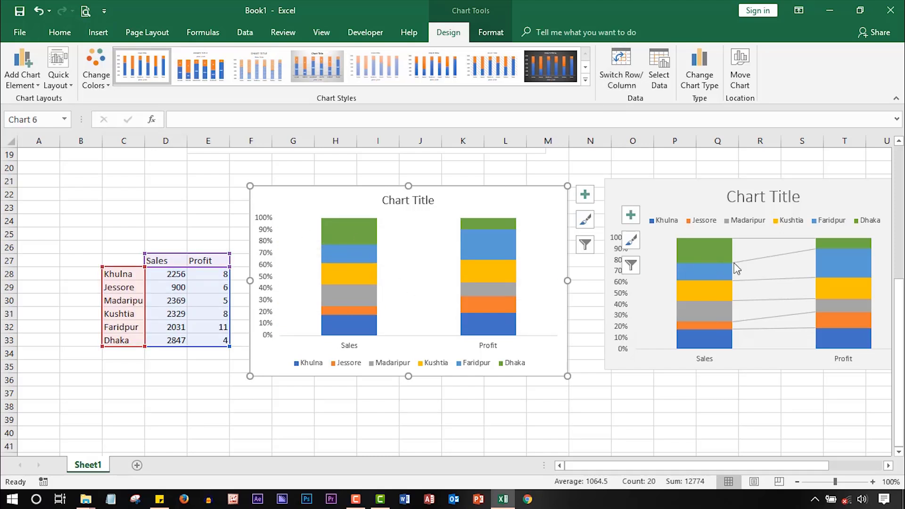
{"action": "left_click", "coordinate": [754, 259]}
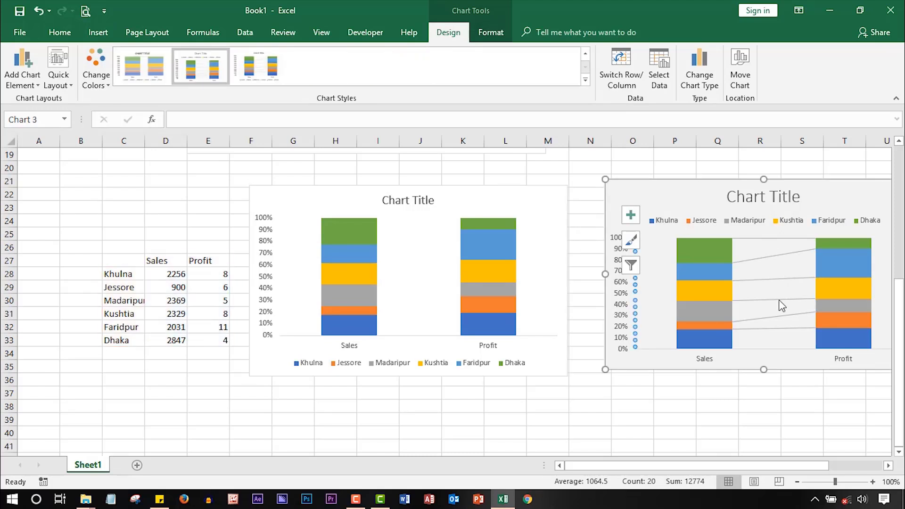
{"action": "left_click", "coordinate": [346, 228]}
{"action": "left_click", "coordinate": [420, 252]}
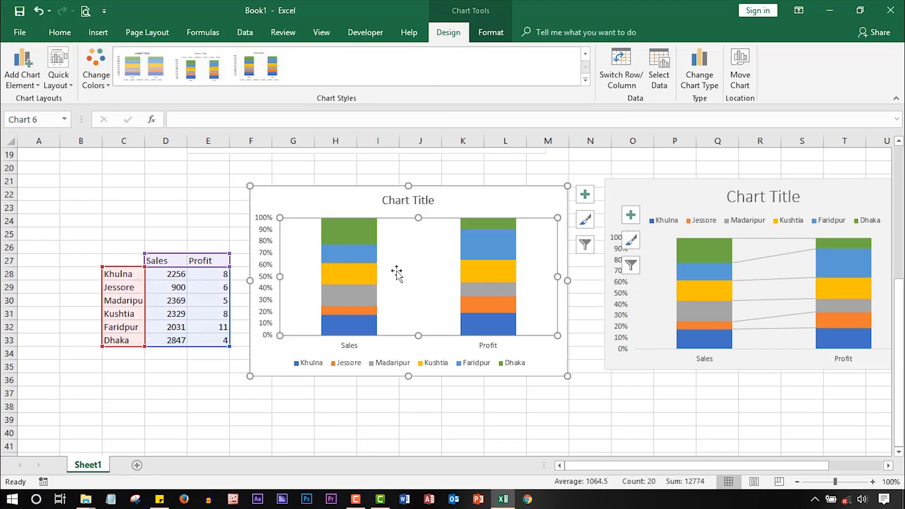
{"action": "left_click", "coordinate": [365, 236]}
{"action": "right_click", "coordinate": [365, 236]}
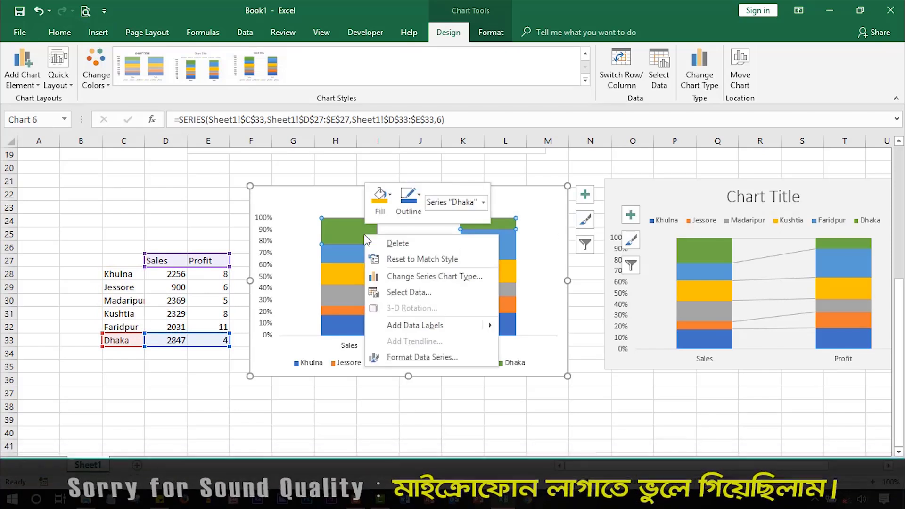
{"action": "left_click", "coordinate": [519, 327]}
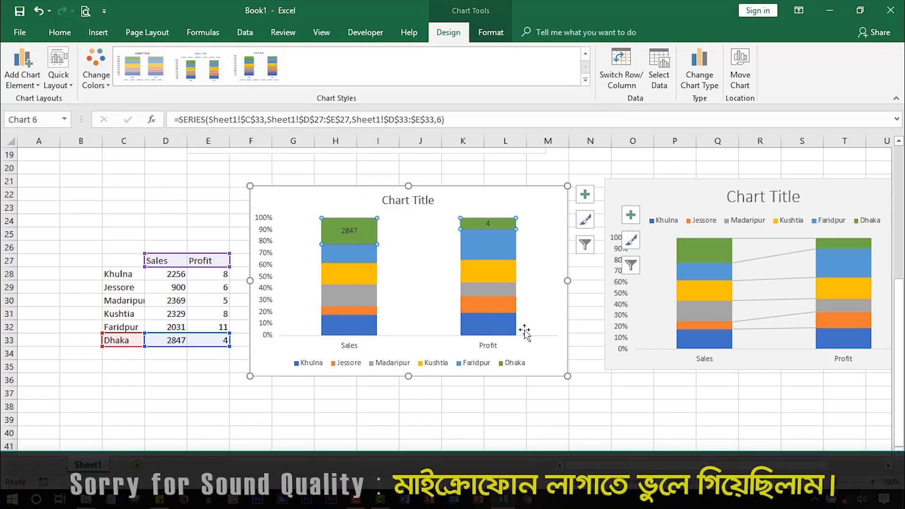
- Add data labels to the remaining city series, Faridpur through Khulna
{"action": "left_click", "coordinate": [354, 256]}
{"action": "right_click", "coordinate": [355, 256]}
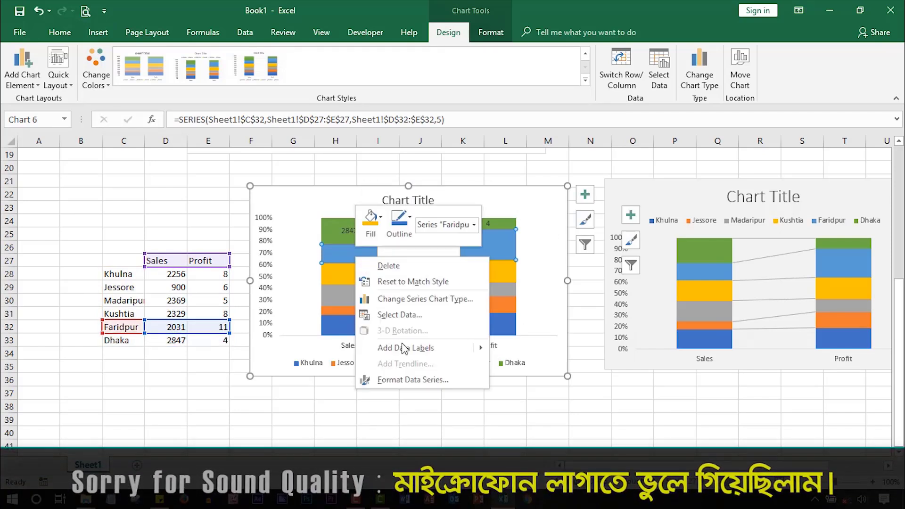
{"action": "key", "text": "Escape"}
{"action": "right_click", "coordinate": [358, 269]}
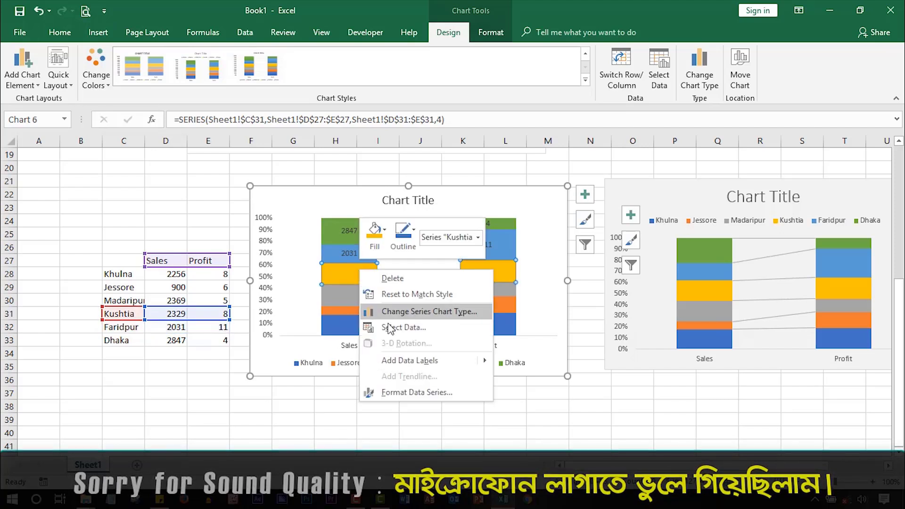
{"action": "left_click", "coordinate": [404, 360]}
{"action": "right_click", "coordinate": [367, 302]}
{"action": "left_click", "coordinate": [405, 385]}
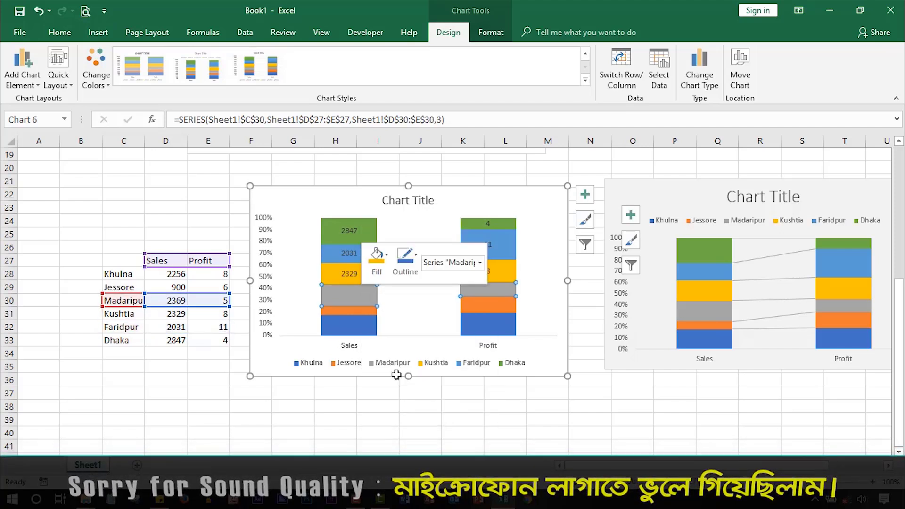
{"action": "right_click", "coordinate": [356, 312]}
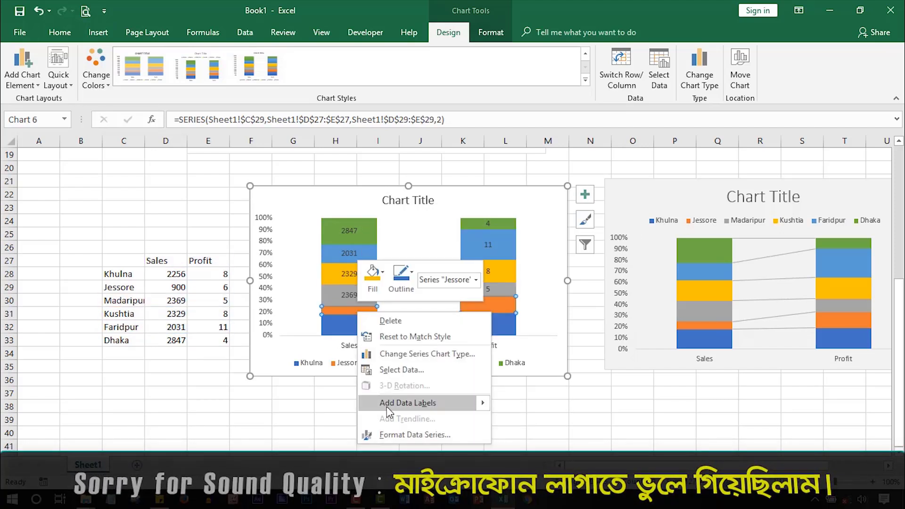
{"action": "left_click", "coordinate": [392, 403]}
{"action": "right_click", "coordinate": [363, 322]}
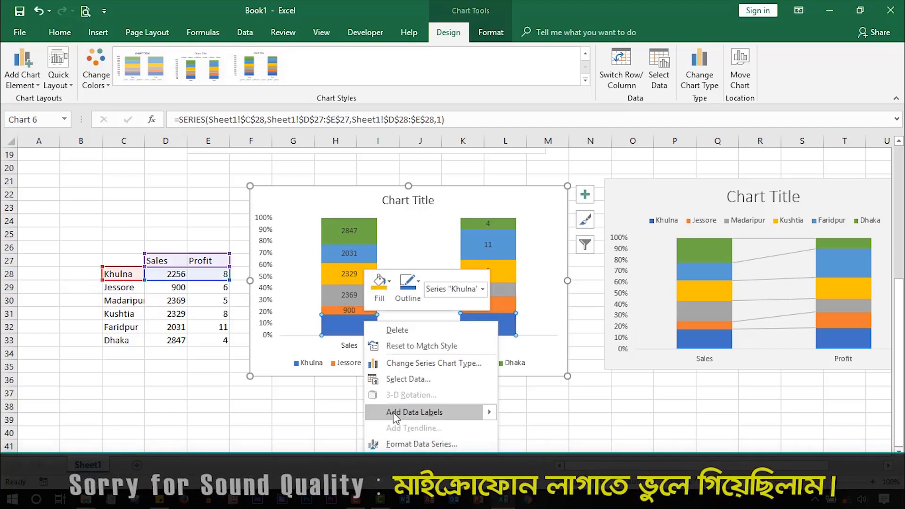
{"action": "left_click", "coordinate": [415, 412]}
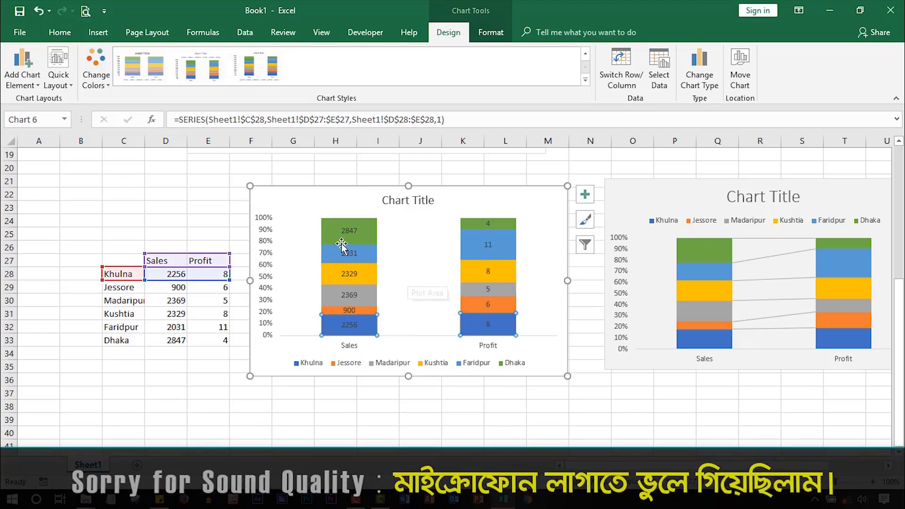
{"action": "left_click", "coordinate": [346, 214]}
{"action": "left_click", "coordinate": [415, 235]}
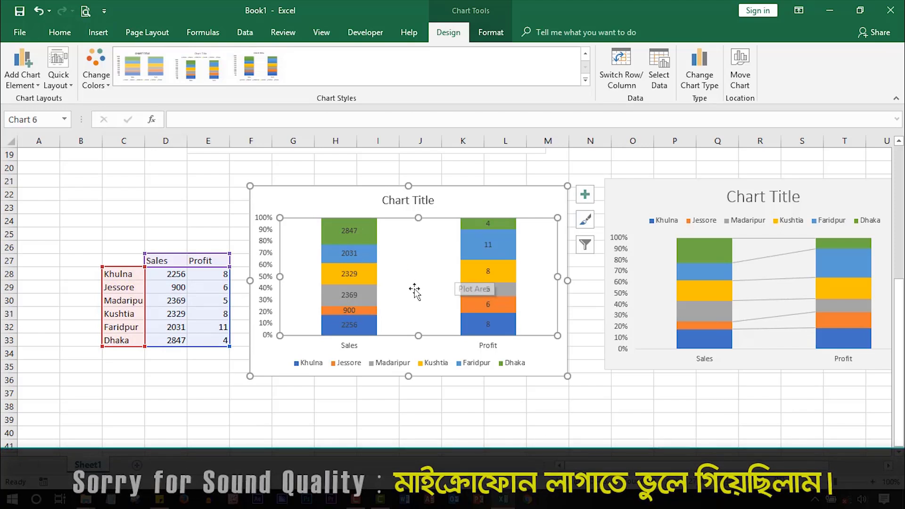
- Add series lines linking the stacked segments and enlarge the chart toward the upper left
{"action": "left_click", "coordinate": [22, 71]}
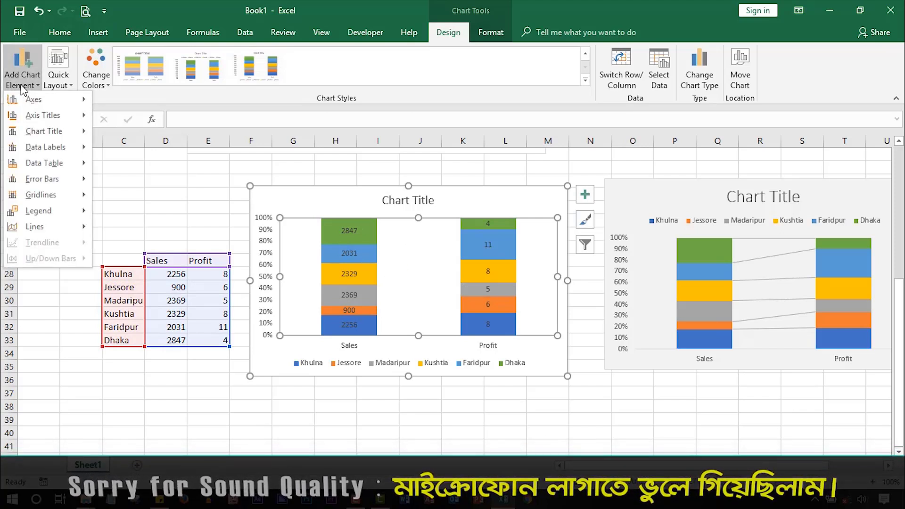
{"action": "mouse_move", "coordinate": [34, 226]}
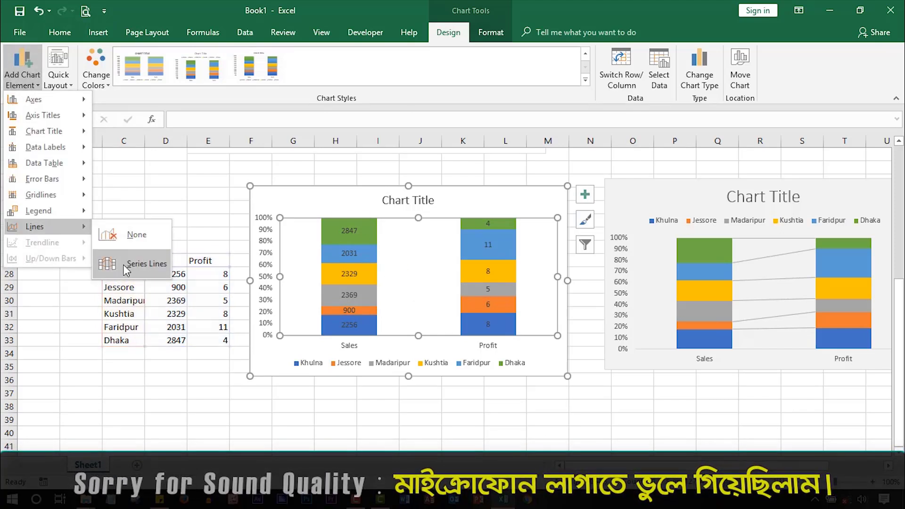
{"action": "left_click", "coordinate": [148, 263]}
{"action": "left_click", "coordinate": [460, 168]}
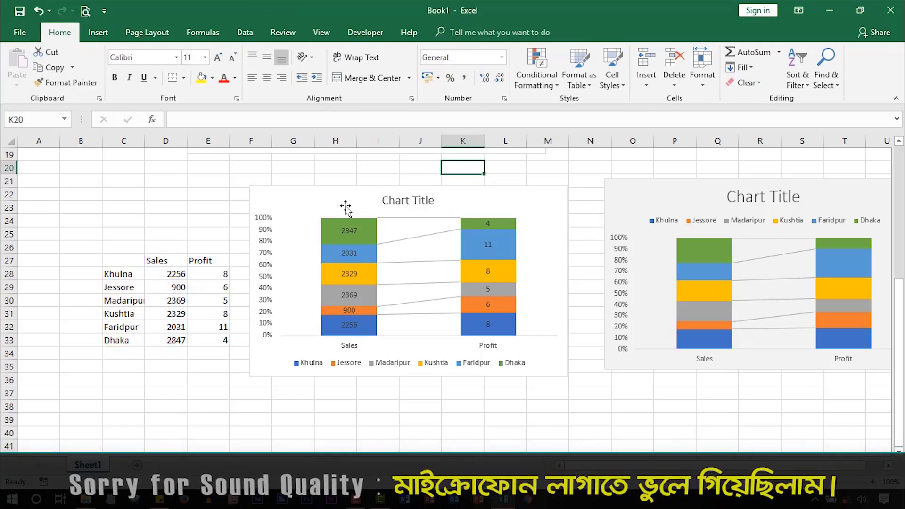
{"action": "left_click", "coordinate": [269, 193]}
{"action": "left_click_drag", "start_coordinate": [250, 186], "coordinate": [191, 161]}
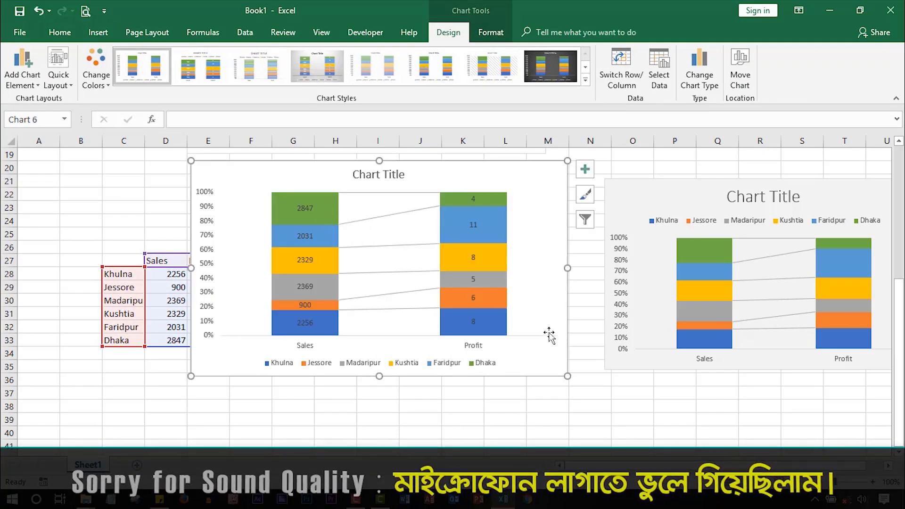
- Try several chart styles, settling on the gray gradient Style 4
{"action": "left_click", "coordinate": [551, 66]}
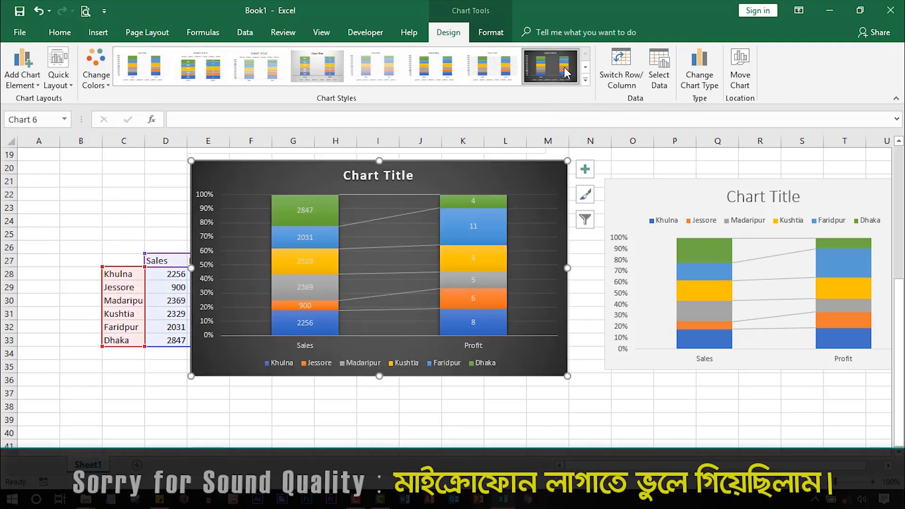
{"action": "left_click", "coordinate": [586, 81]}
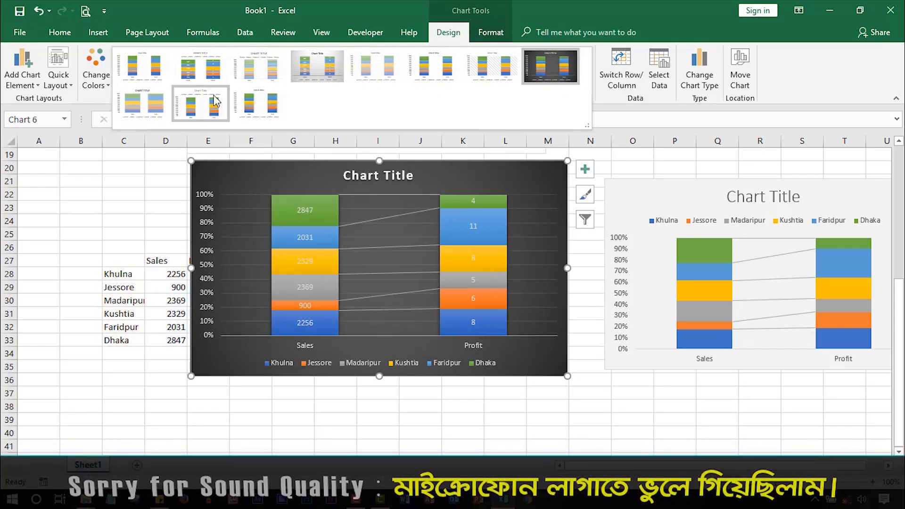
{"action": "left_click", "coordinate": [280, 109]}
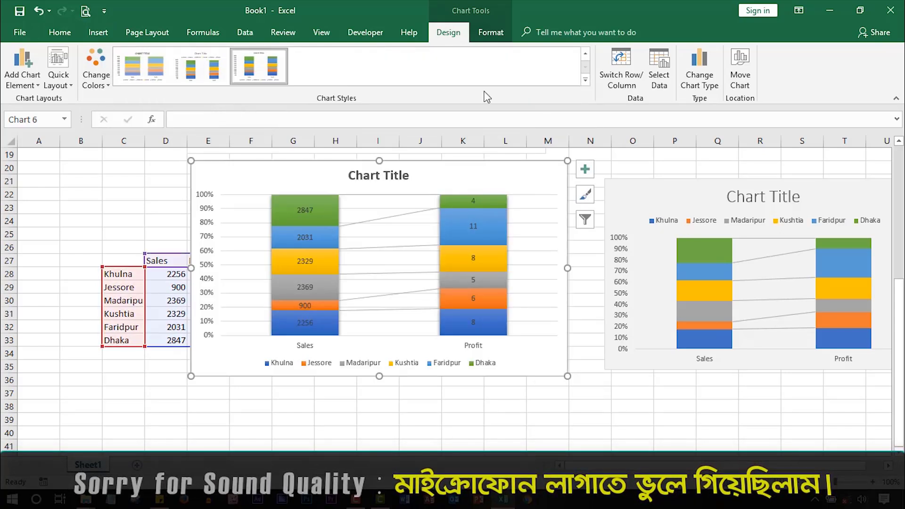
{"action": "left_click", "coordinate": [585, 81]}
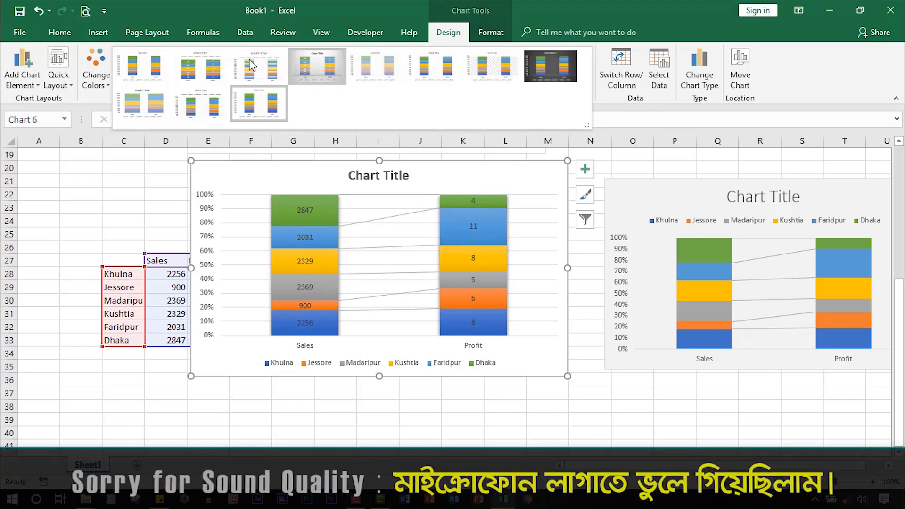
{"action": "left_click", "coordinate": [191, 70]}
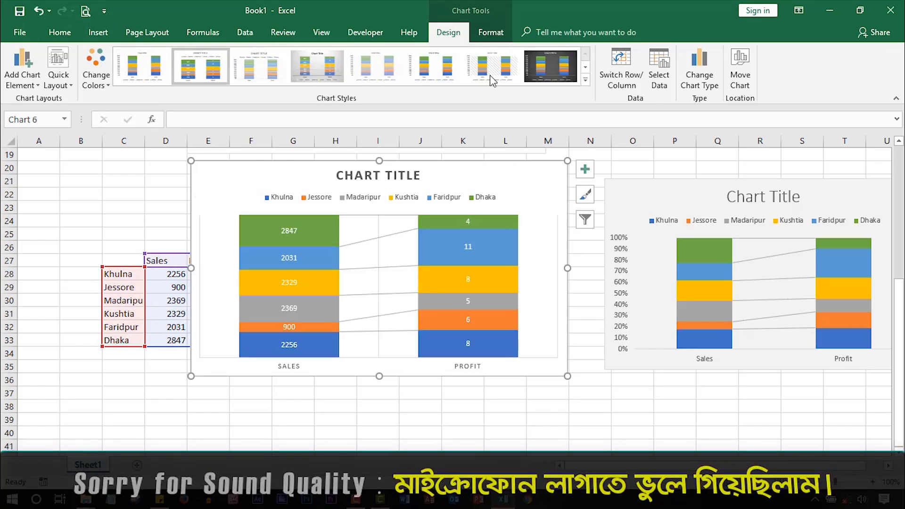
{"action": "left_click", "coordinate": [585, 81]}
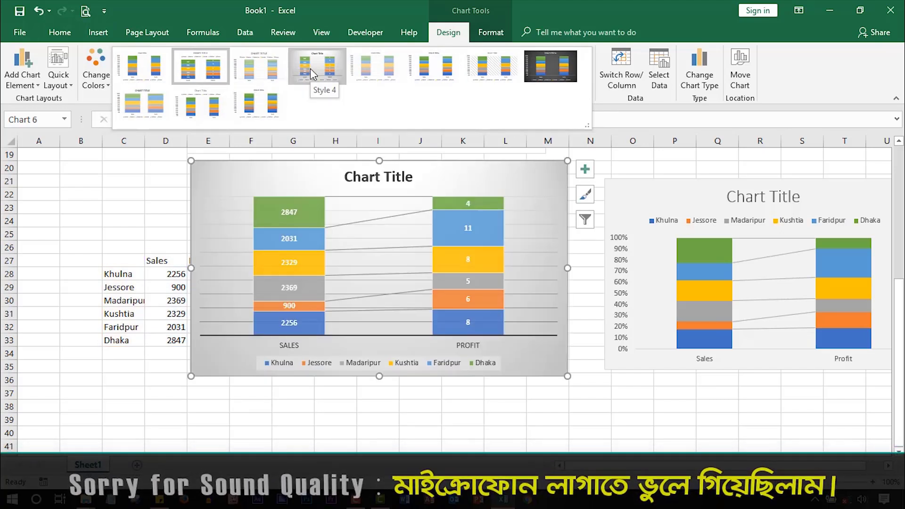
{"action": "left_click", "coordinate": [310, 69]}
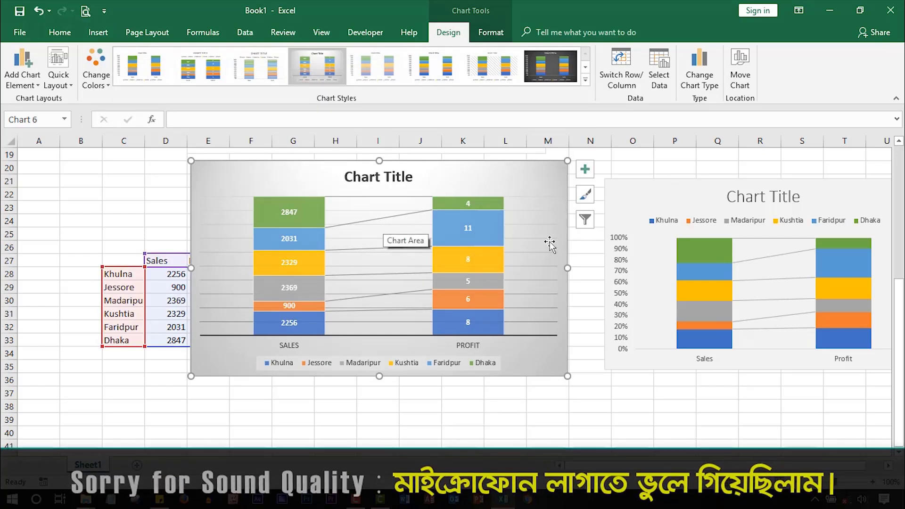
- Delete the chart's horizontal gridlines
{"action": "left_click", "coordinate": [546, 227]}
{"action": "left_click", "coordinate": [542, 211]}
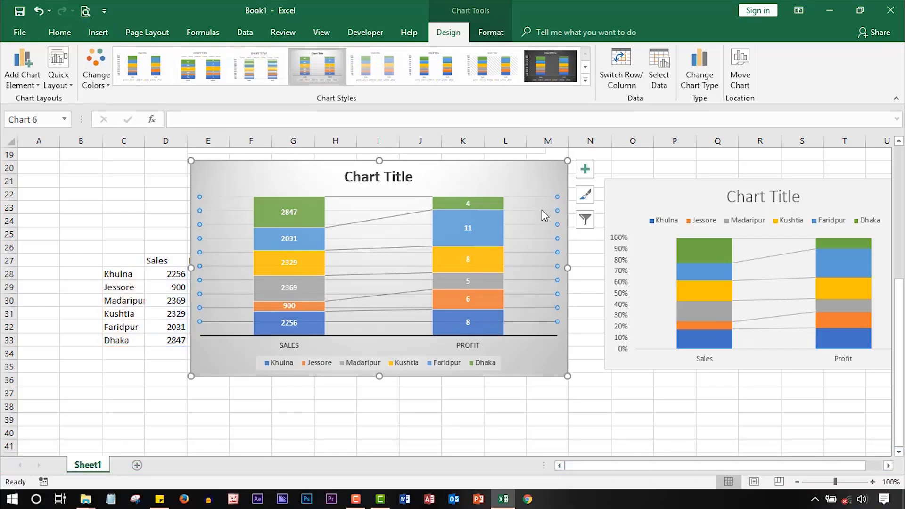
{"action": "key", "text": "Delete"}
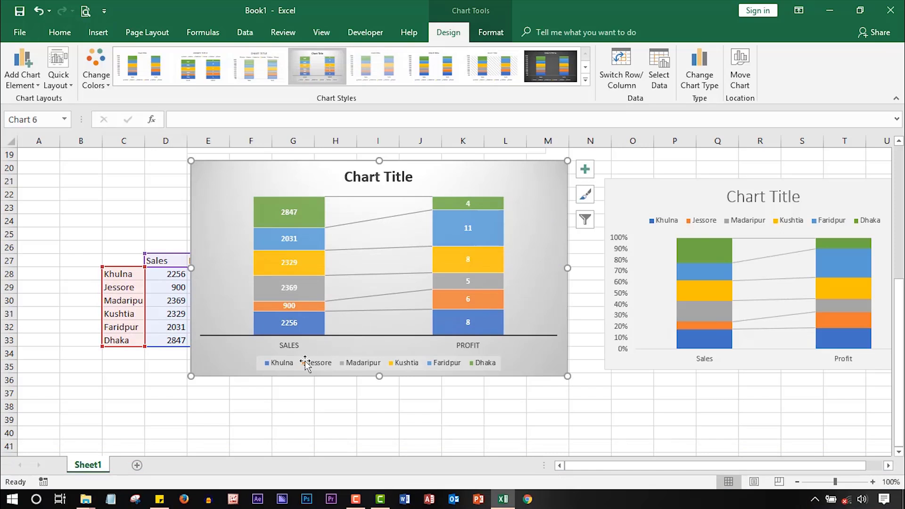
- Place the chart legend at the top, above the Sales and Profit columns
{"action": "left_click", "coordinate": [305, 363]}
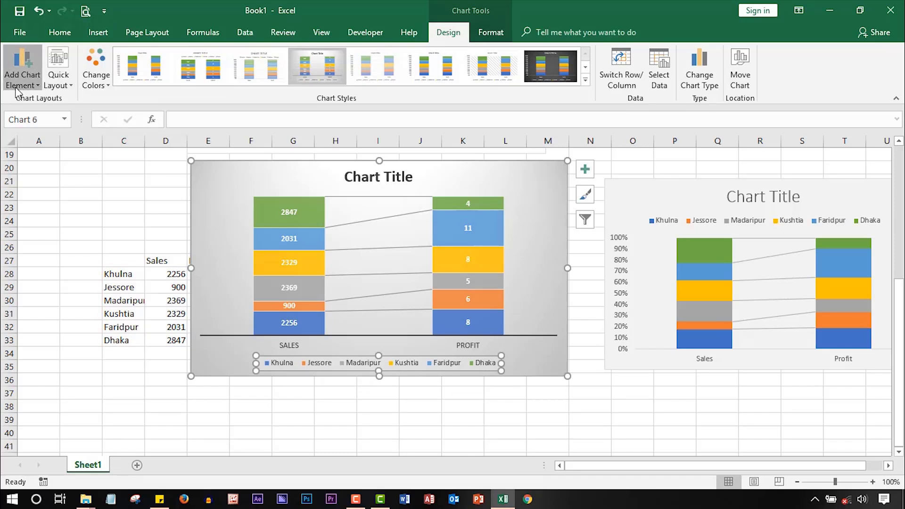
{"action": "left_click", "coordinate": [22, 66]}
{"action": "mouse_move", "coordinate": [39, 211]}
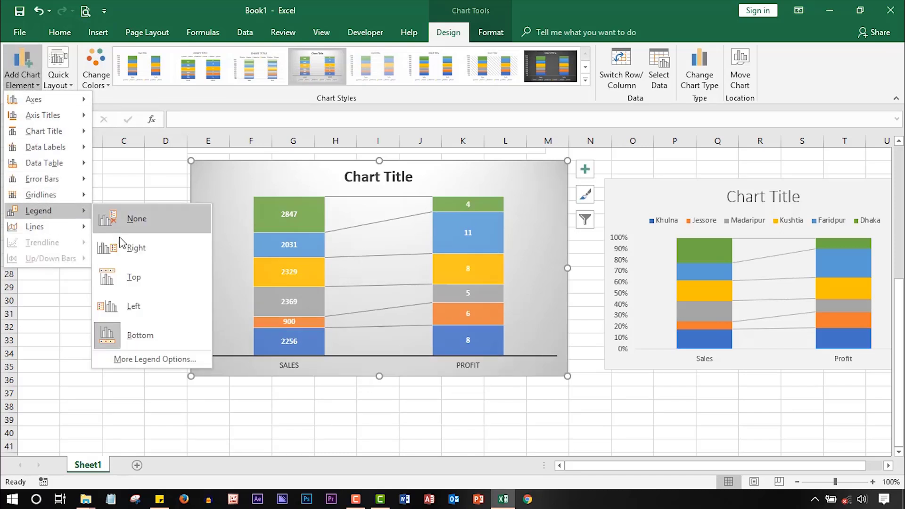
{"action": "left_click", "coordinate": [141, 277]}
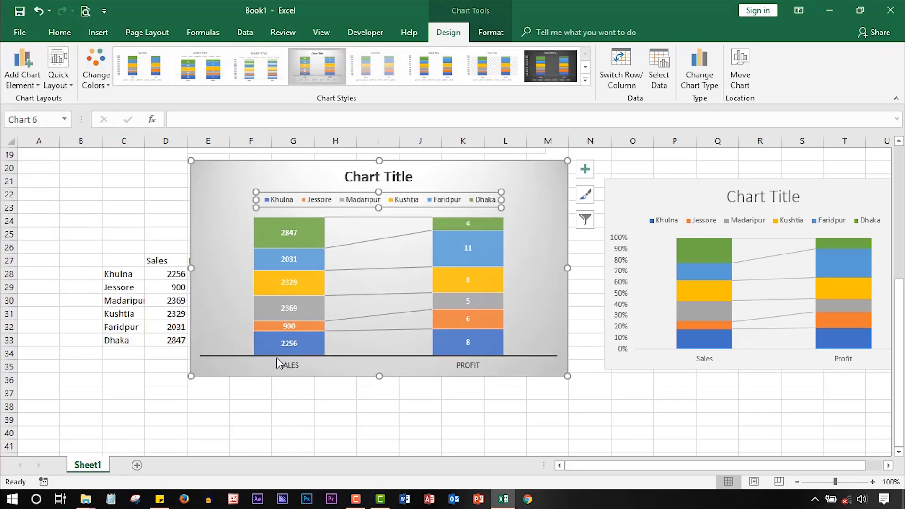
{"action": "left_click", "coordinate": [321, 405]}
- Select the legend, Kushtia and Dhaka data labels, plot area, and Dhaka and Faridpur series bars in turn
{"action": "left_click", "coordinate": [330, 200]}
{"action": "left_click", "coordinate": [299, 284]}
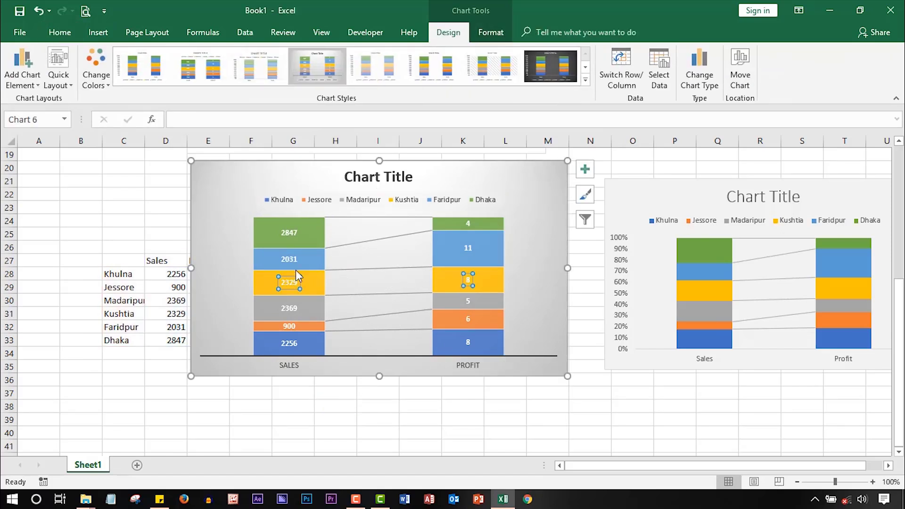
{"action": "left_click", "coordinate": [228, 226]}
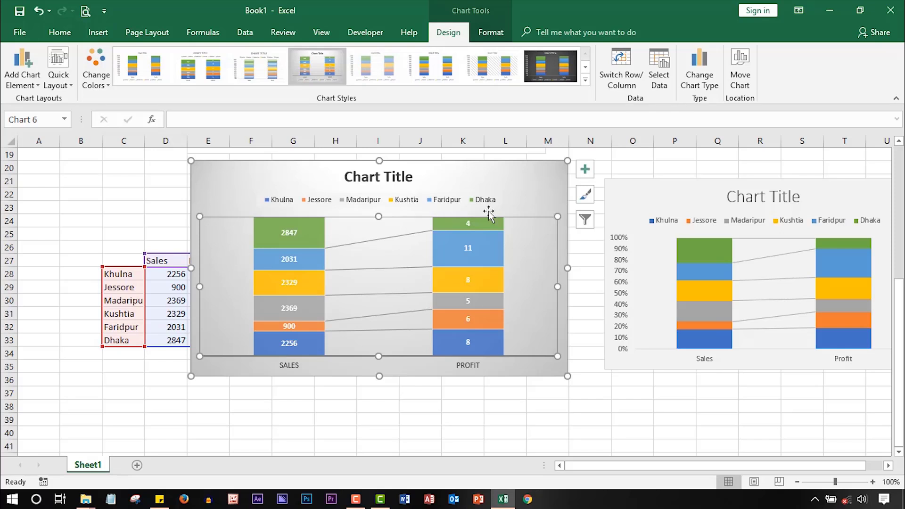
{"action": "left_click", "coordinate": [635, 419]}
{"action": "left_click", "coordinate": [337, 251]}
{"action": "left_click", "coordinate": [297, 231]}
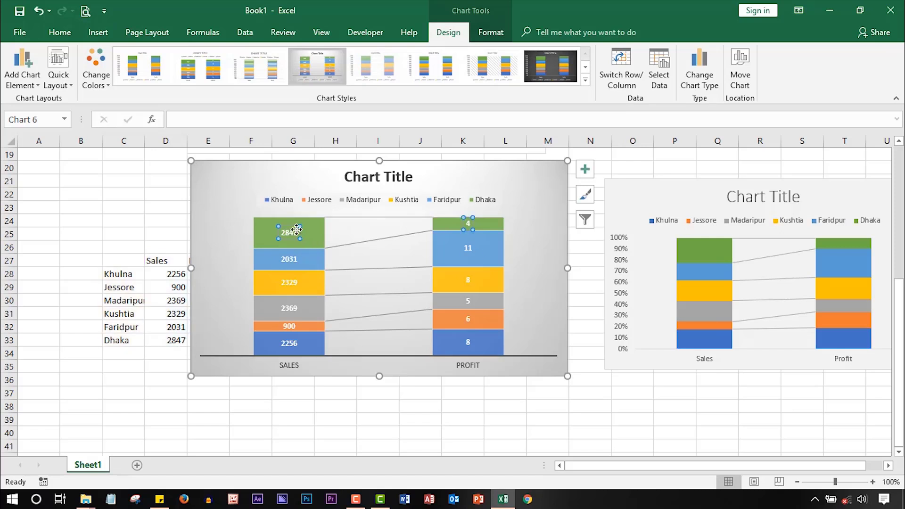
{"action": "left_click", "coordinate": [478, 226]}
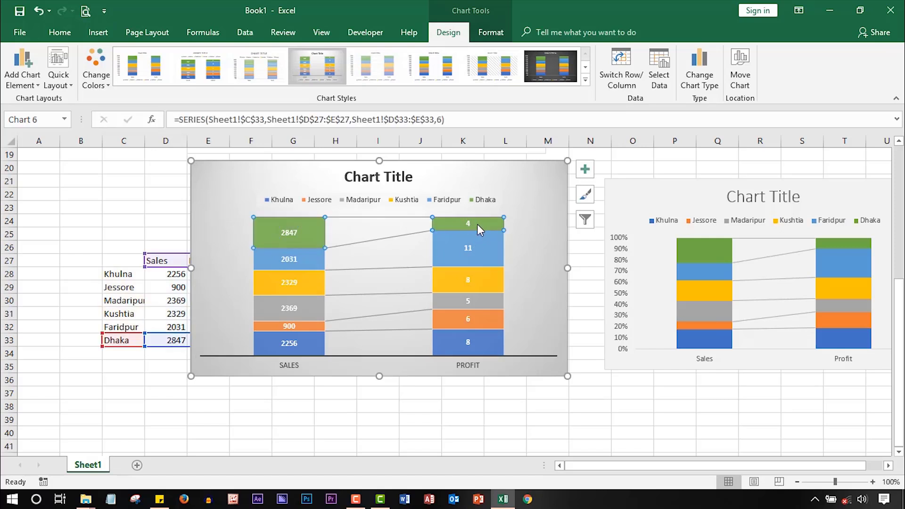
{"action": "left_click", "coordinate": [288, 260]}
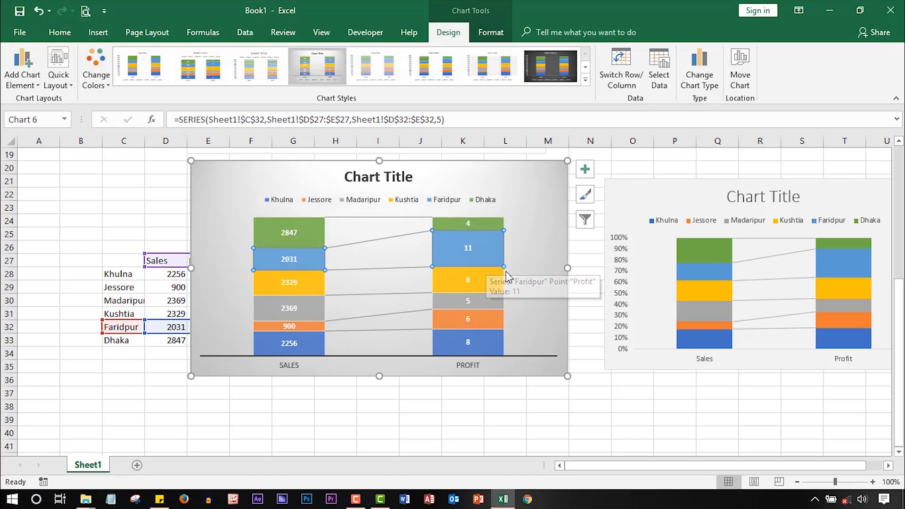
- Select the whole chart area, try the dark chart style, then undo it to keep the grey gradient
{"action": "left_click", "coordinate": [491, 32]}
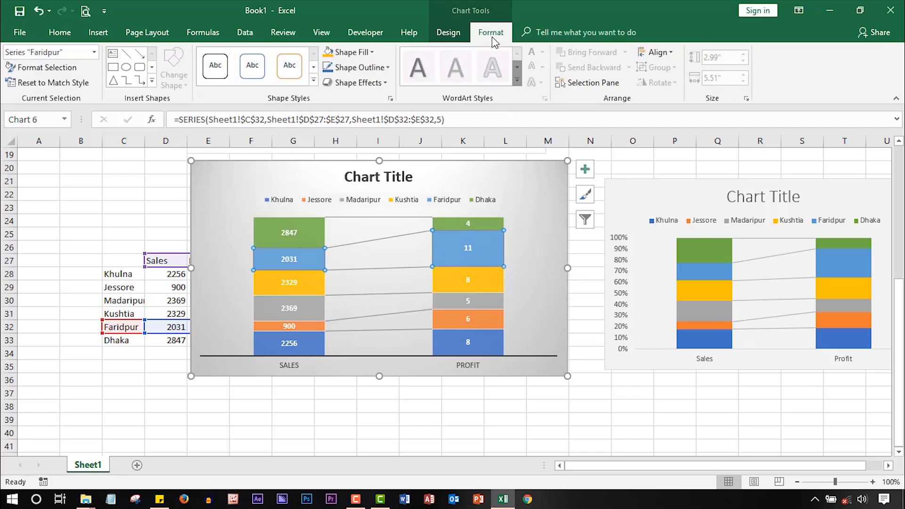
{"action": "left_click", "coordinate": [236, 184]}
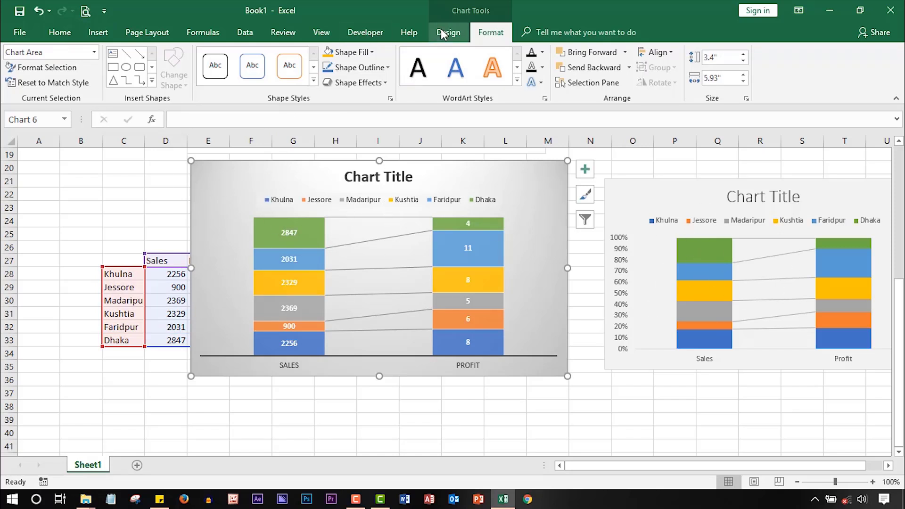
{"action": "left_click", "coordinate": [448, 32]}
{"action": "left_click", "coordinate": [568, 74]}
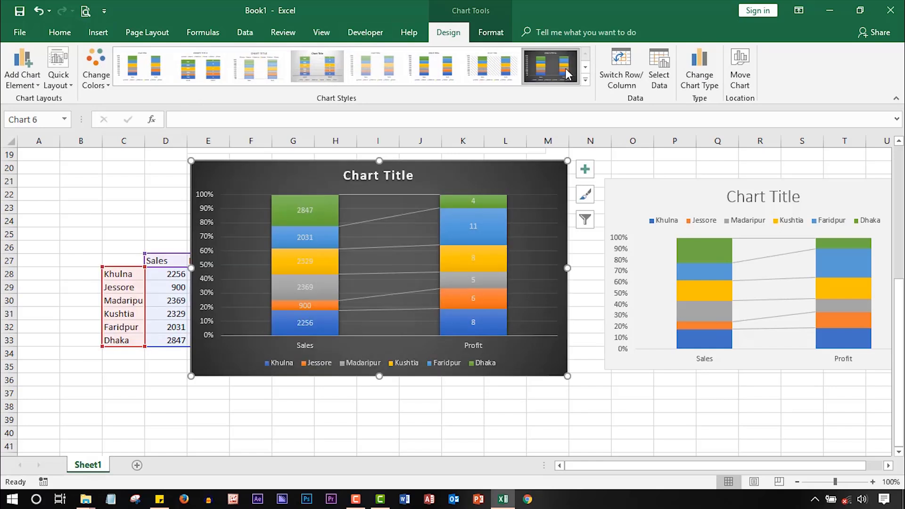
{"action": "key", "text": "ctrl+z"}
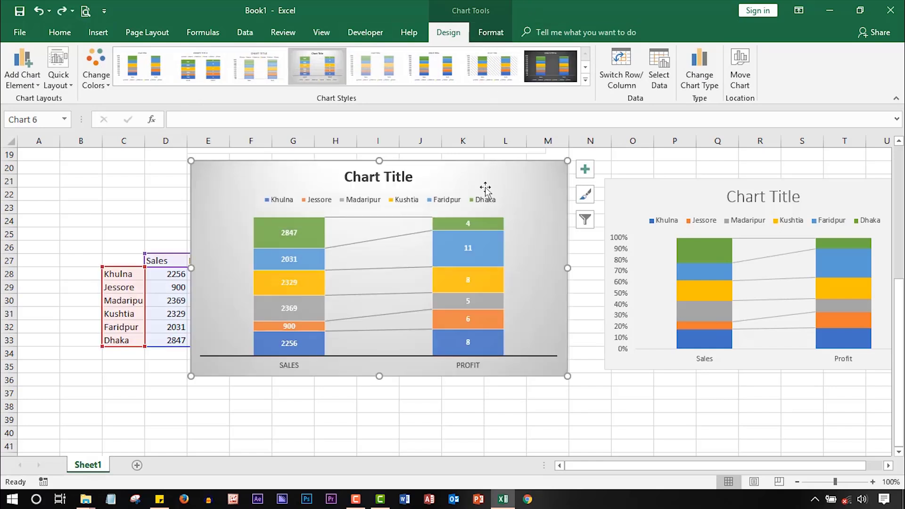
{"action": "left_click", "coordinate": [653, 419]}
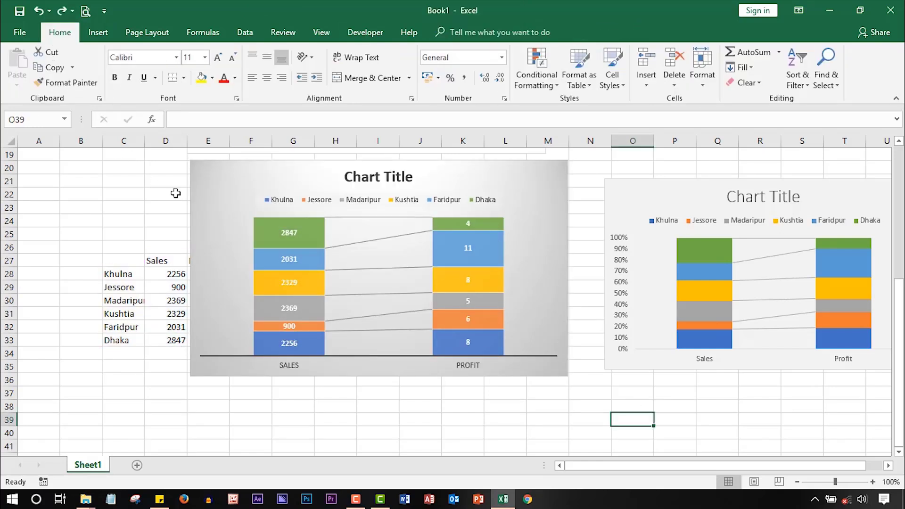